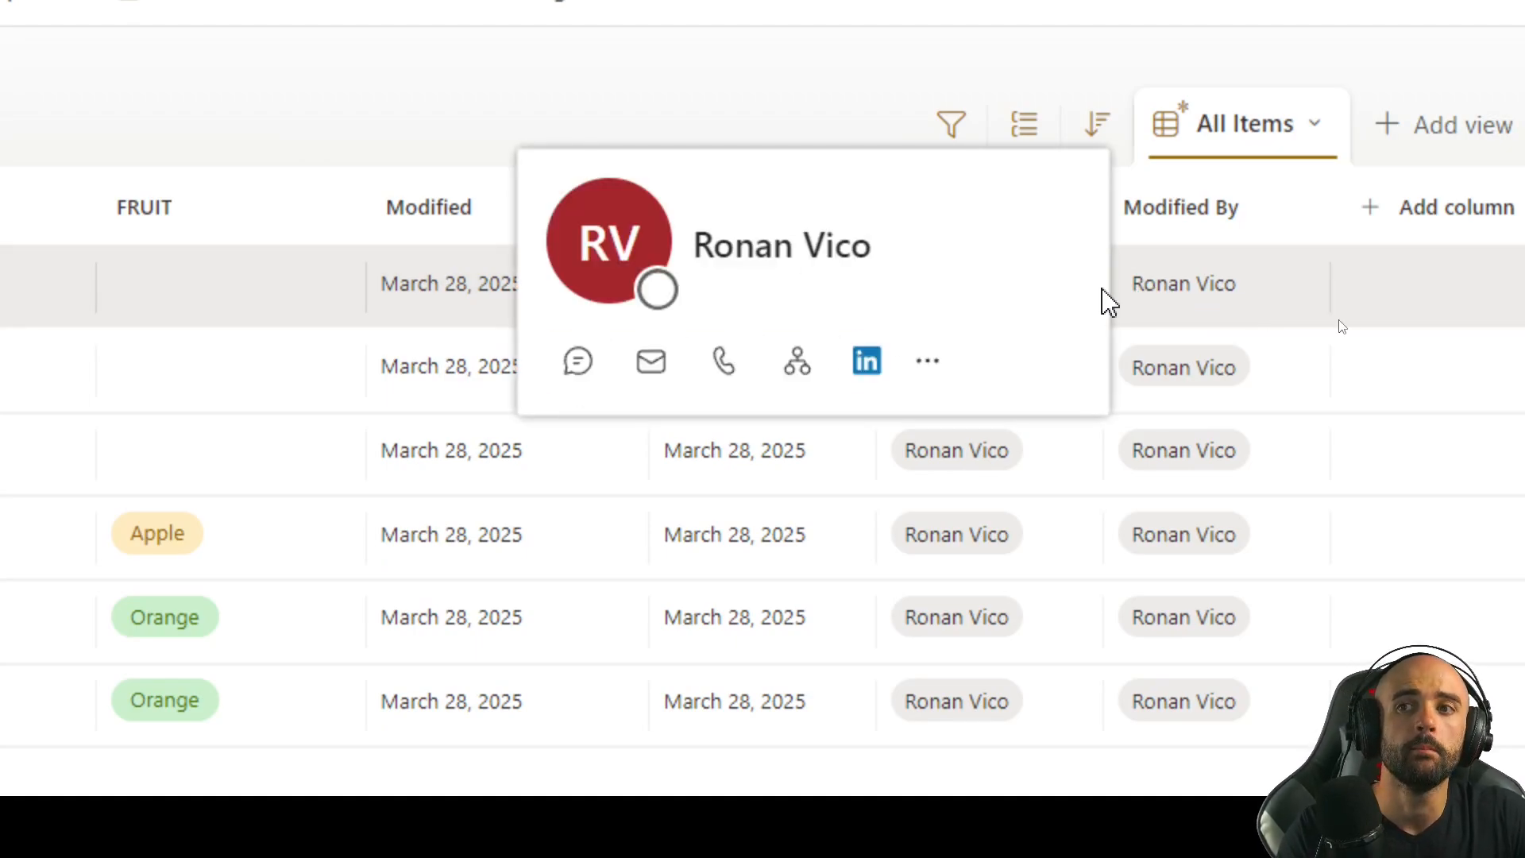
scroll(1024, 190, "up", 1)
scroll(1072, 439, "down", 2)
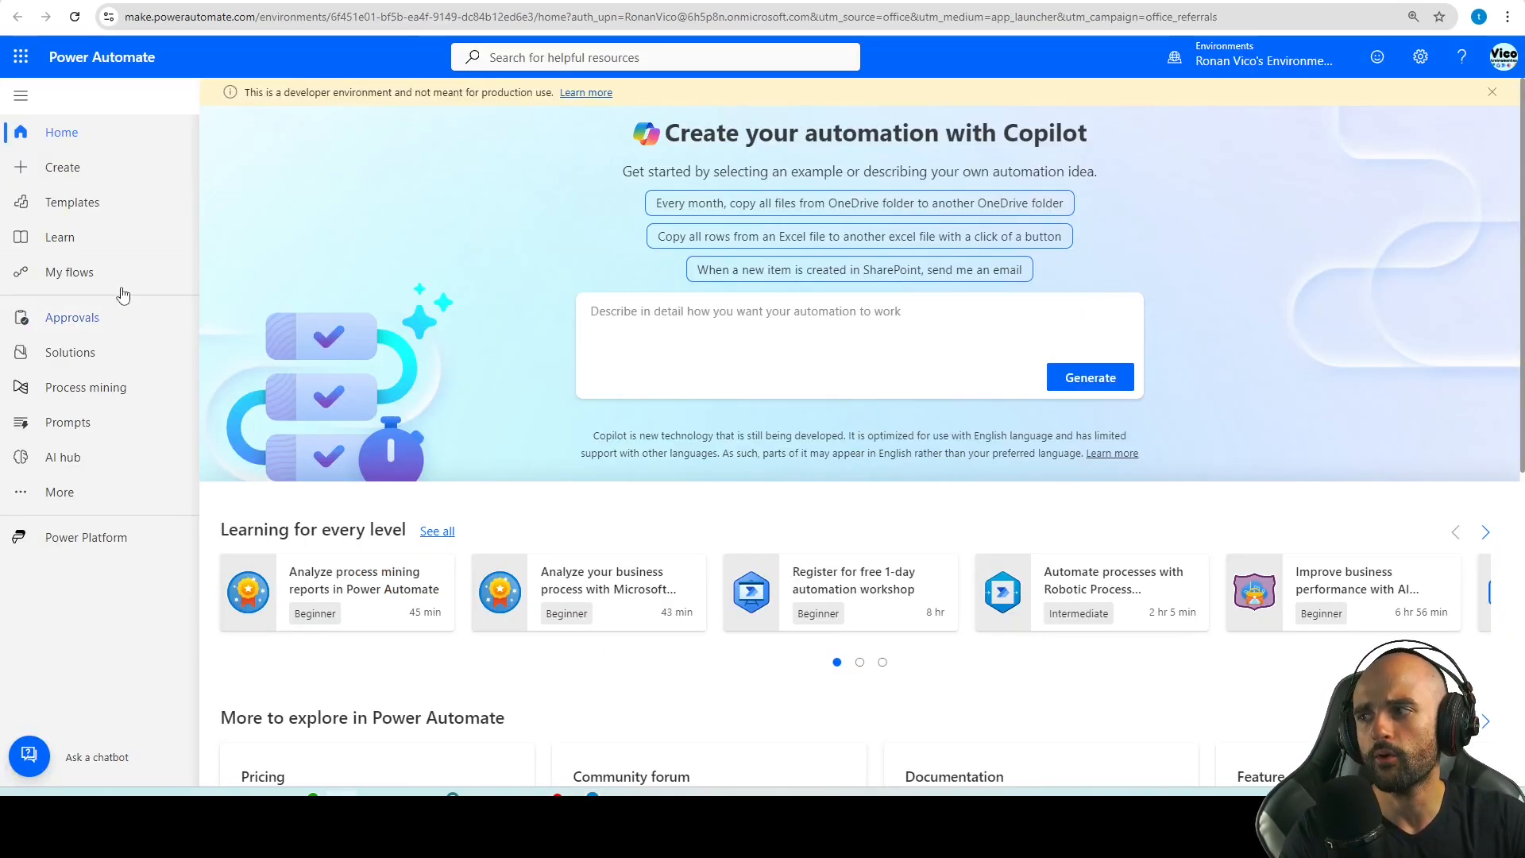
Create an unnamed instant cloud flow with the "Manually trigger a flow" trigger.
left_click(95, 274)
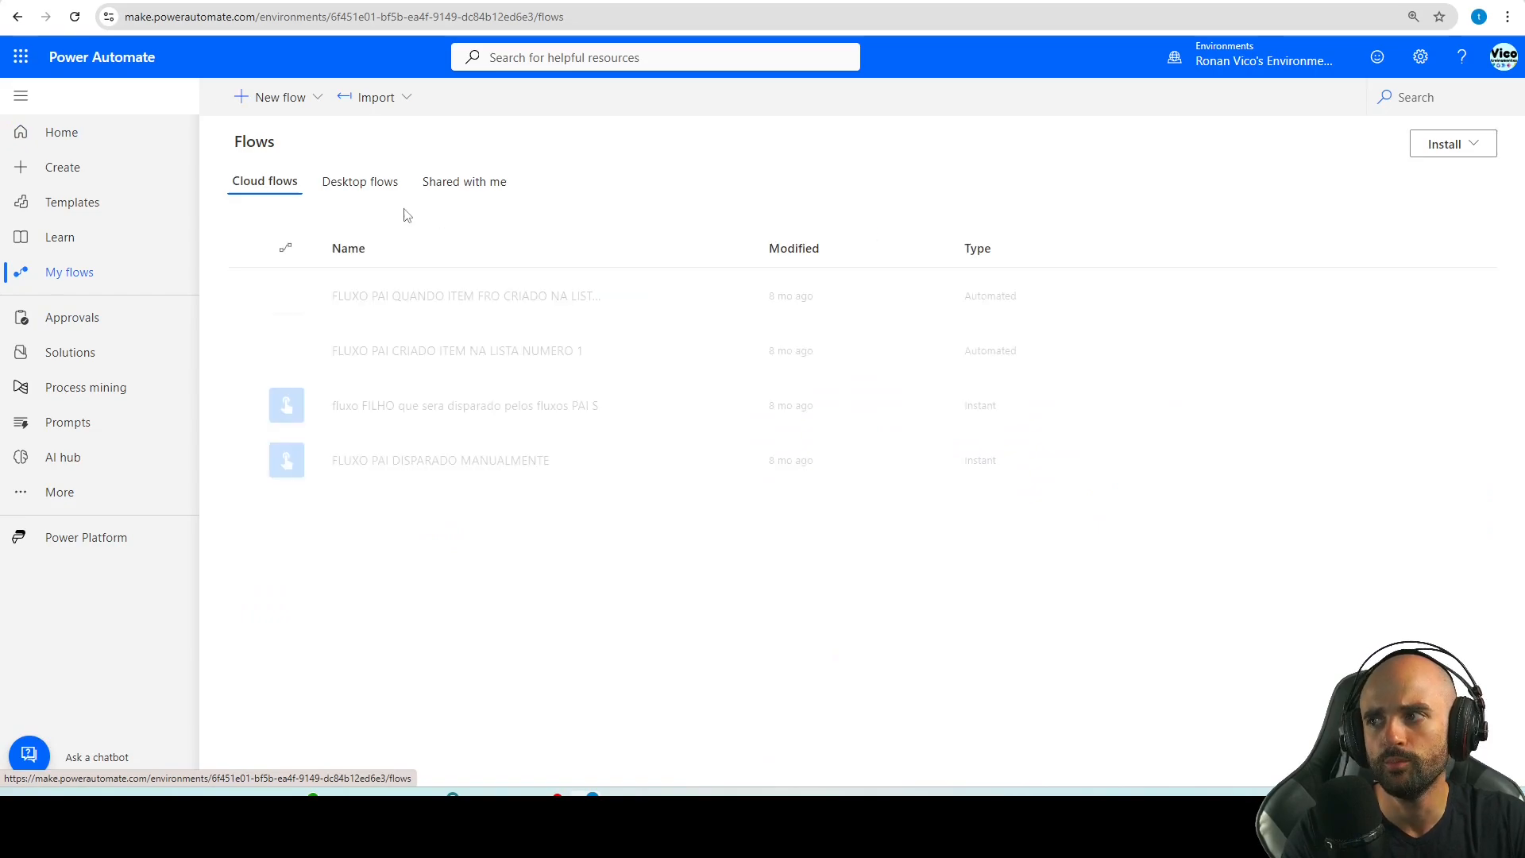
left_click(270, 97)
left_click(368, 307)
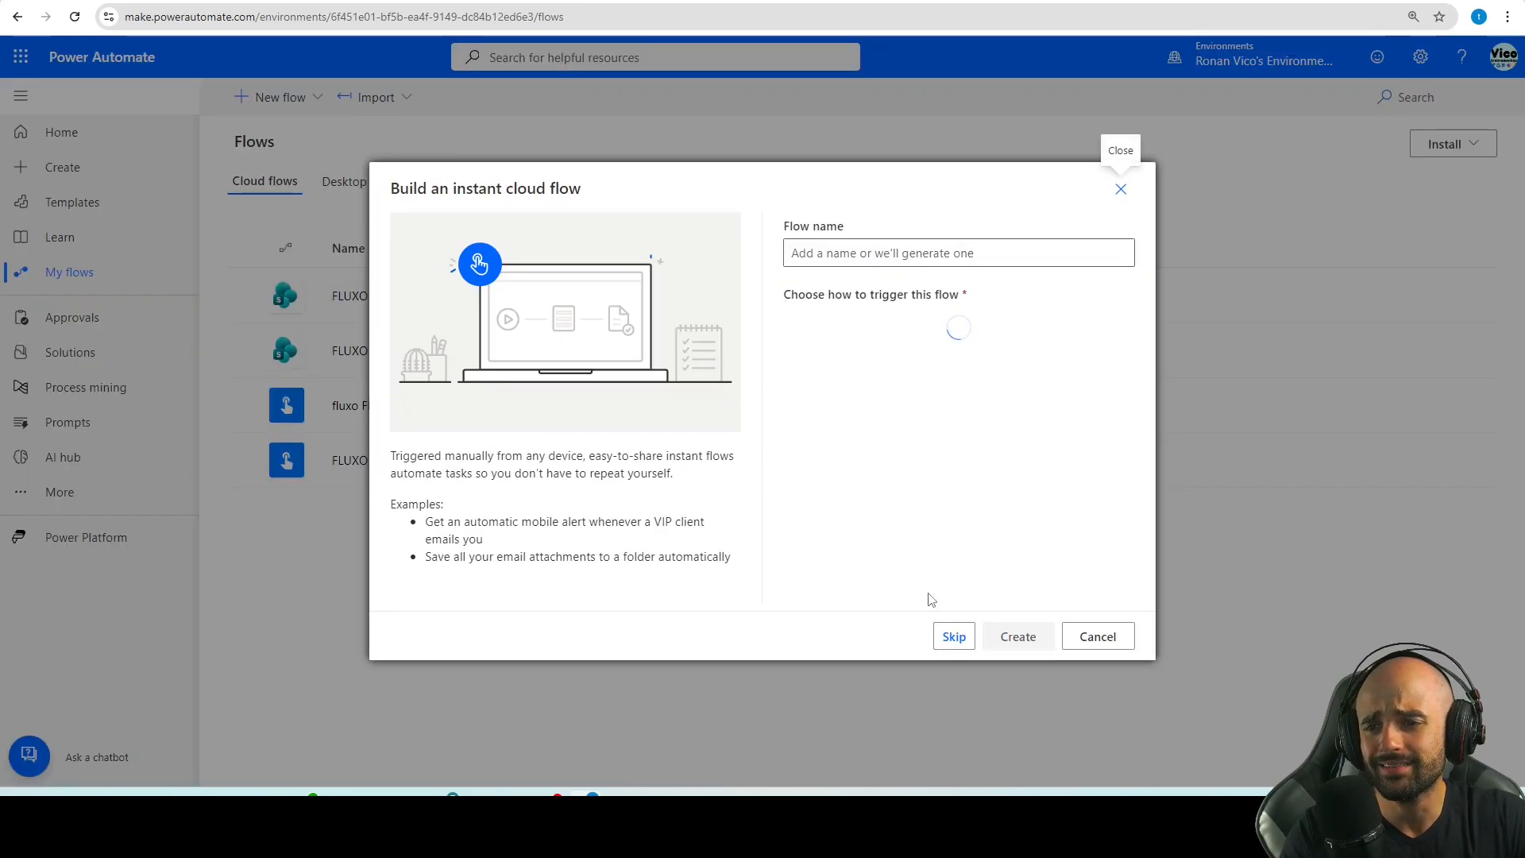
left_click(921, 329)
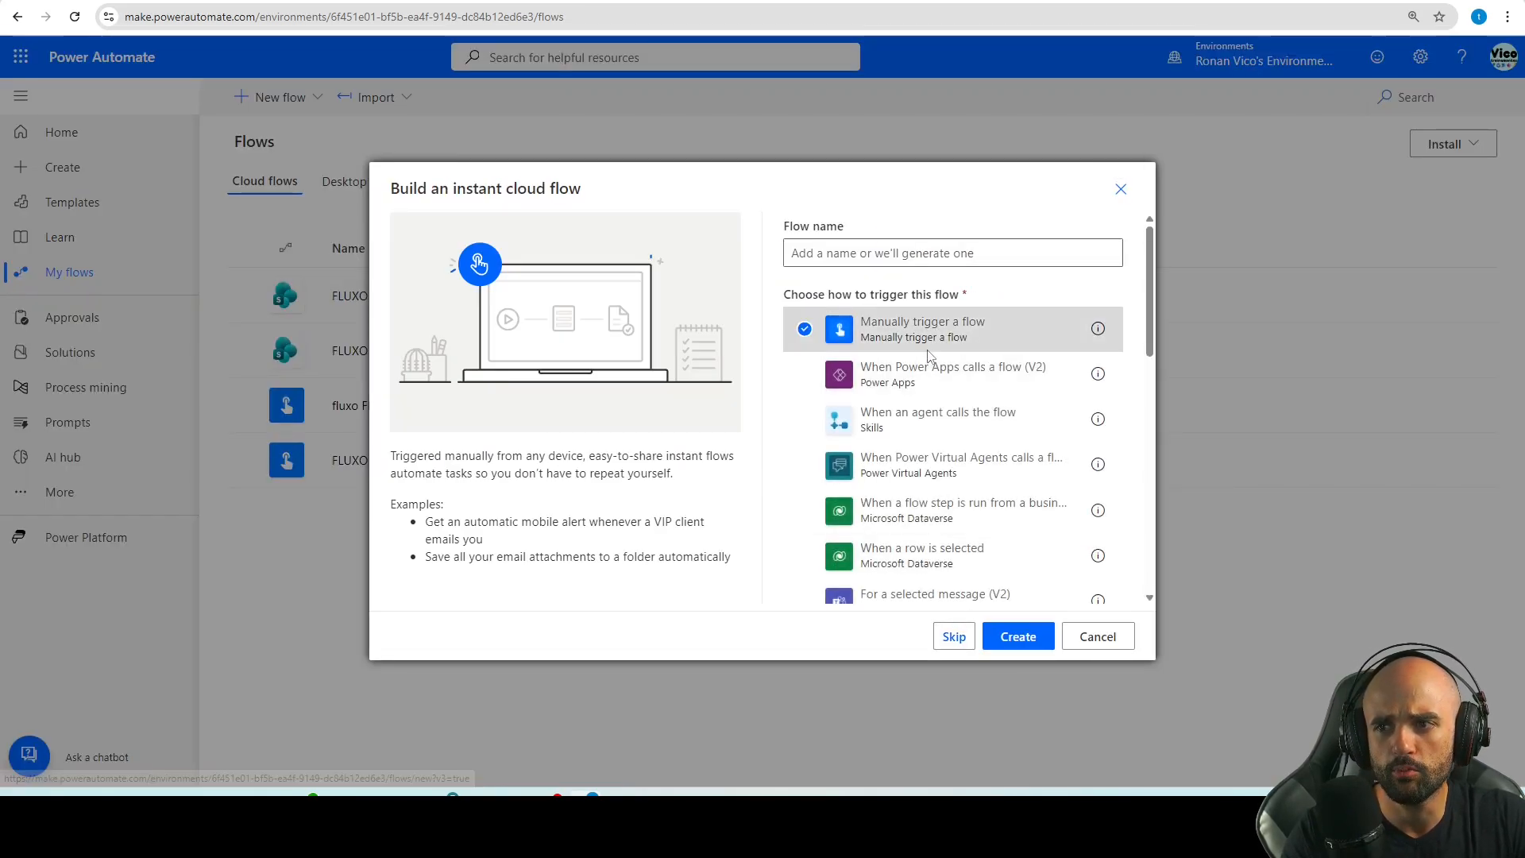
left_click(1016, 636)
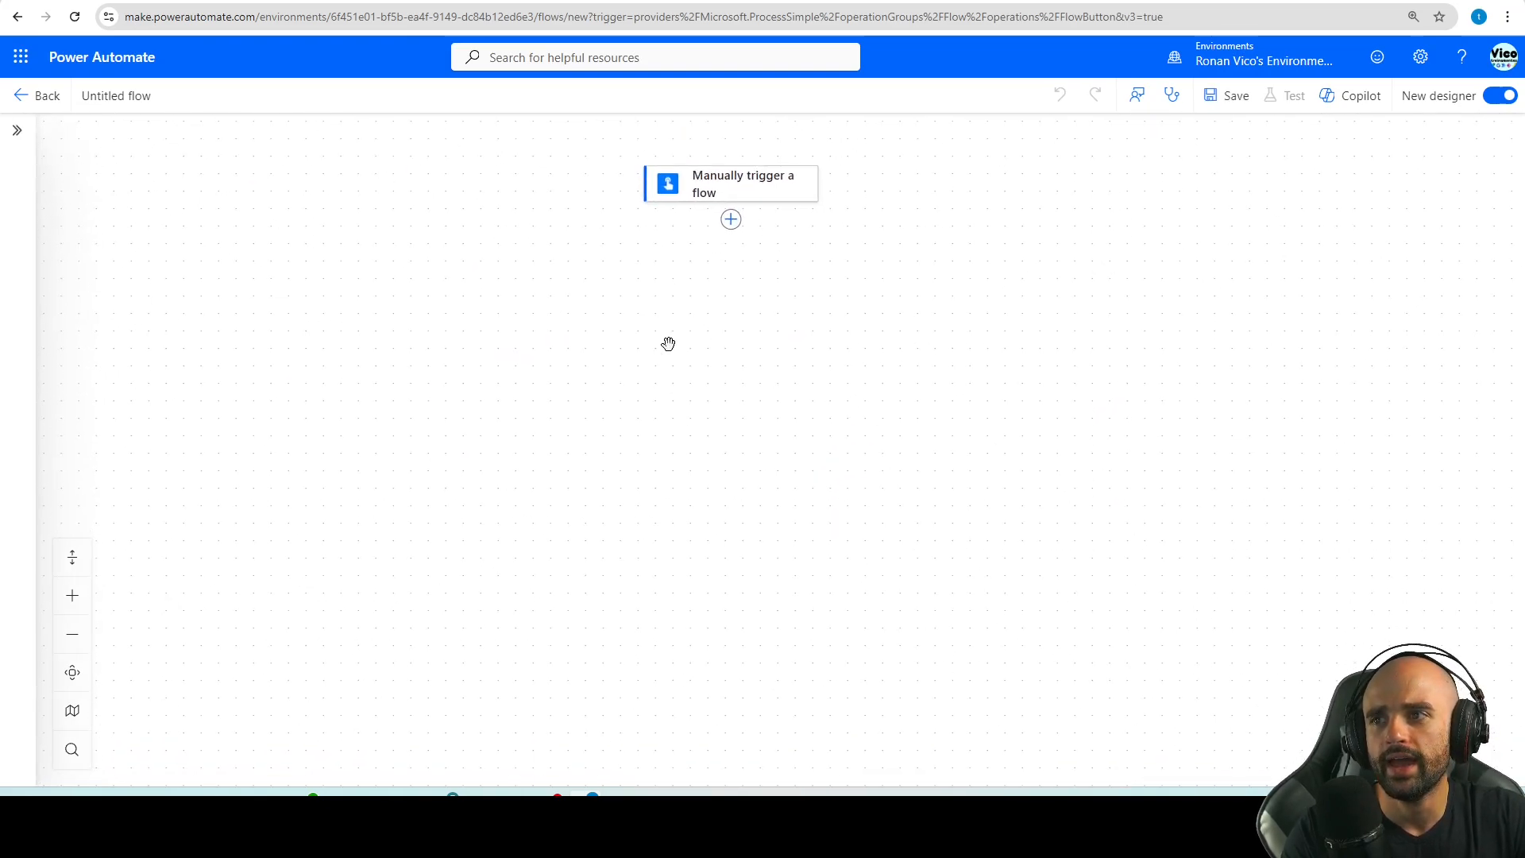
Search the actions for Sharepoint and add "Send an HTTP request to SharePoint" below the manual trigger.
left_click(729, 214)
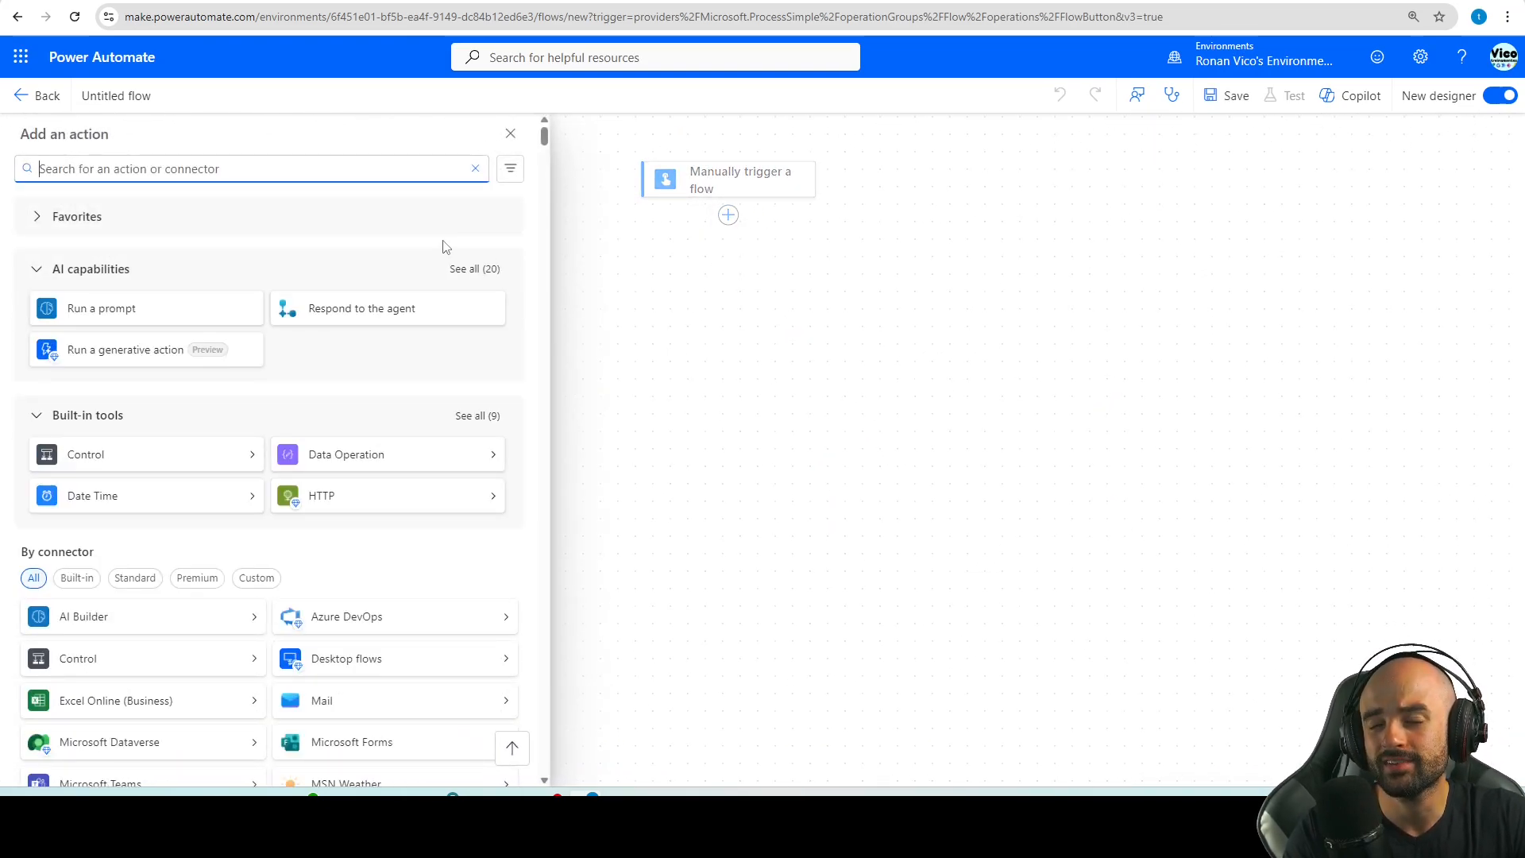
type("S")
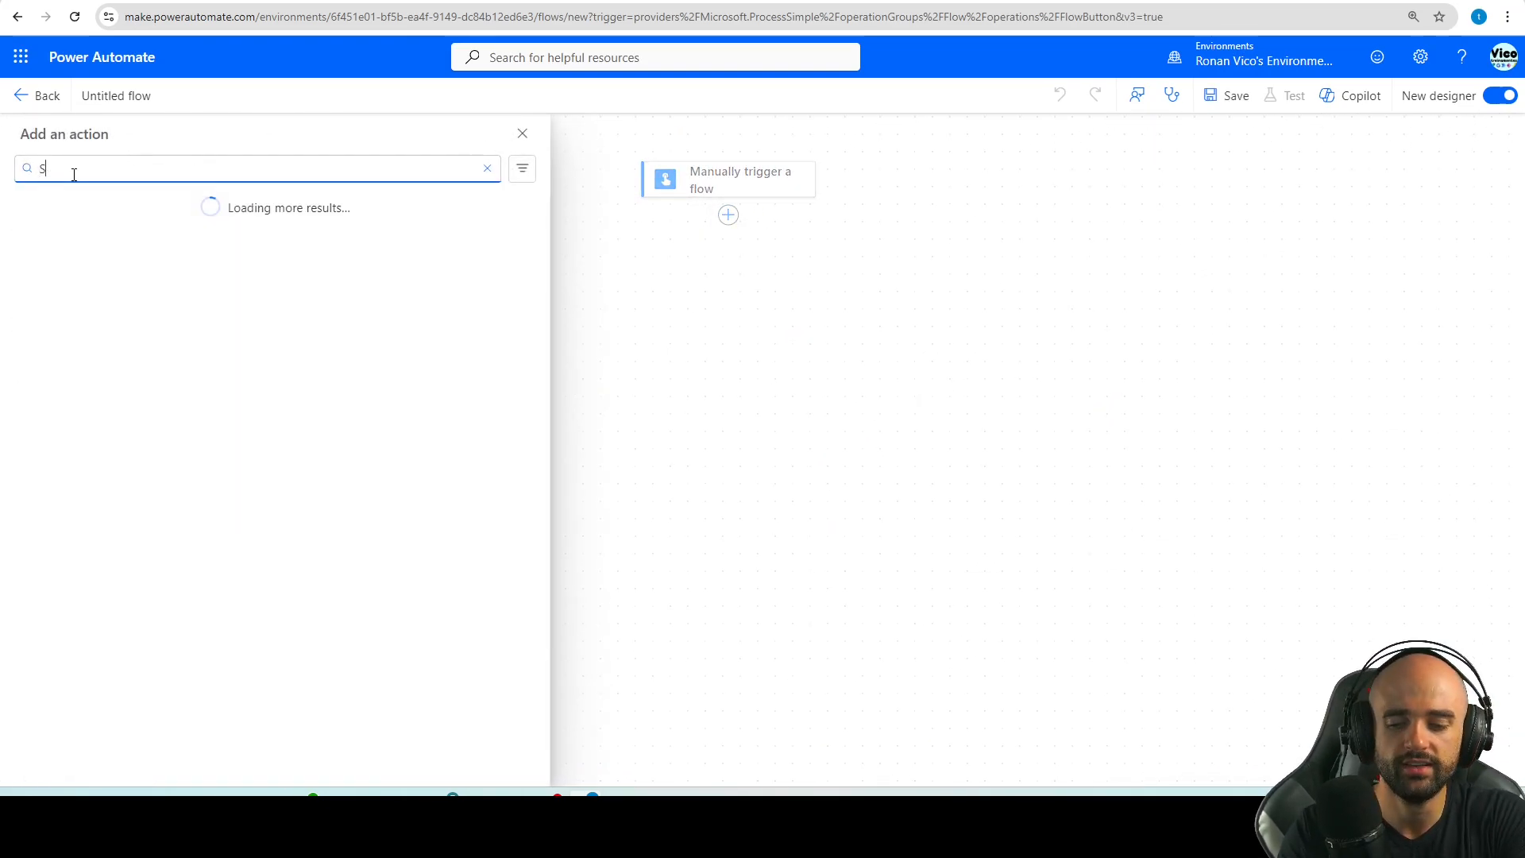
type("harepoint")
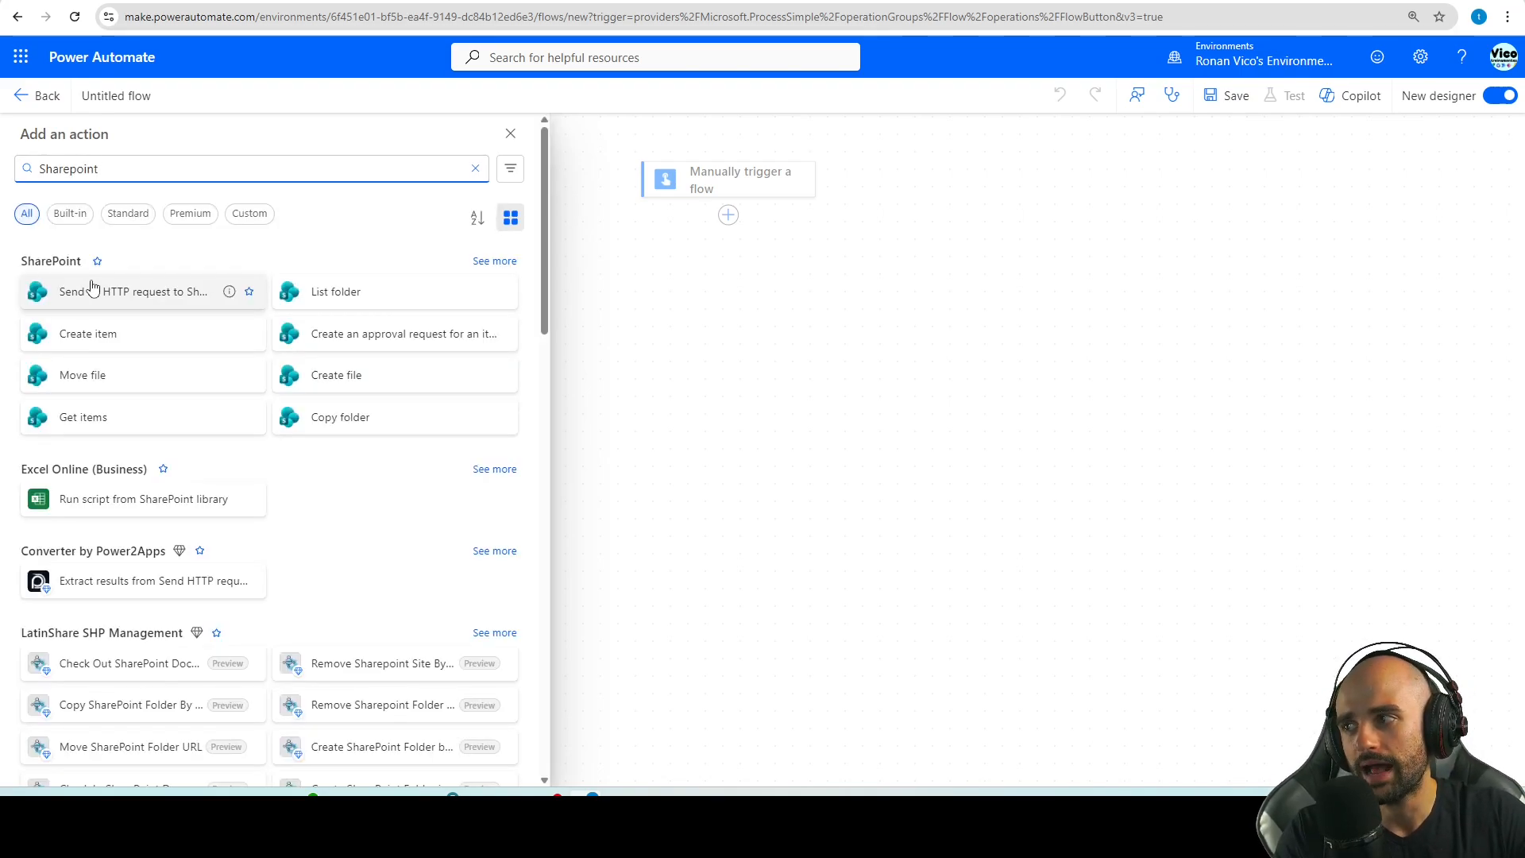
left_click(187, 298)
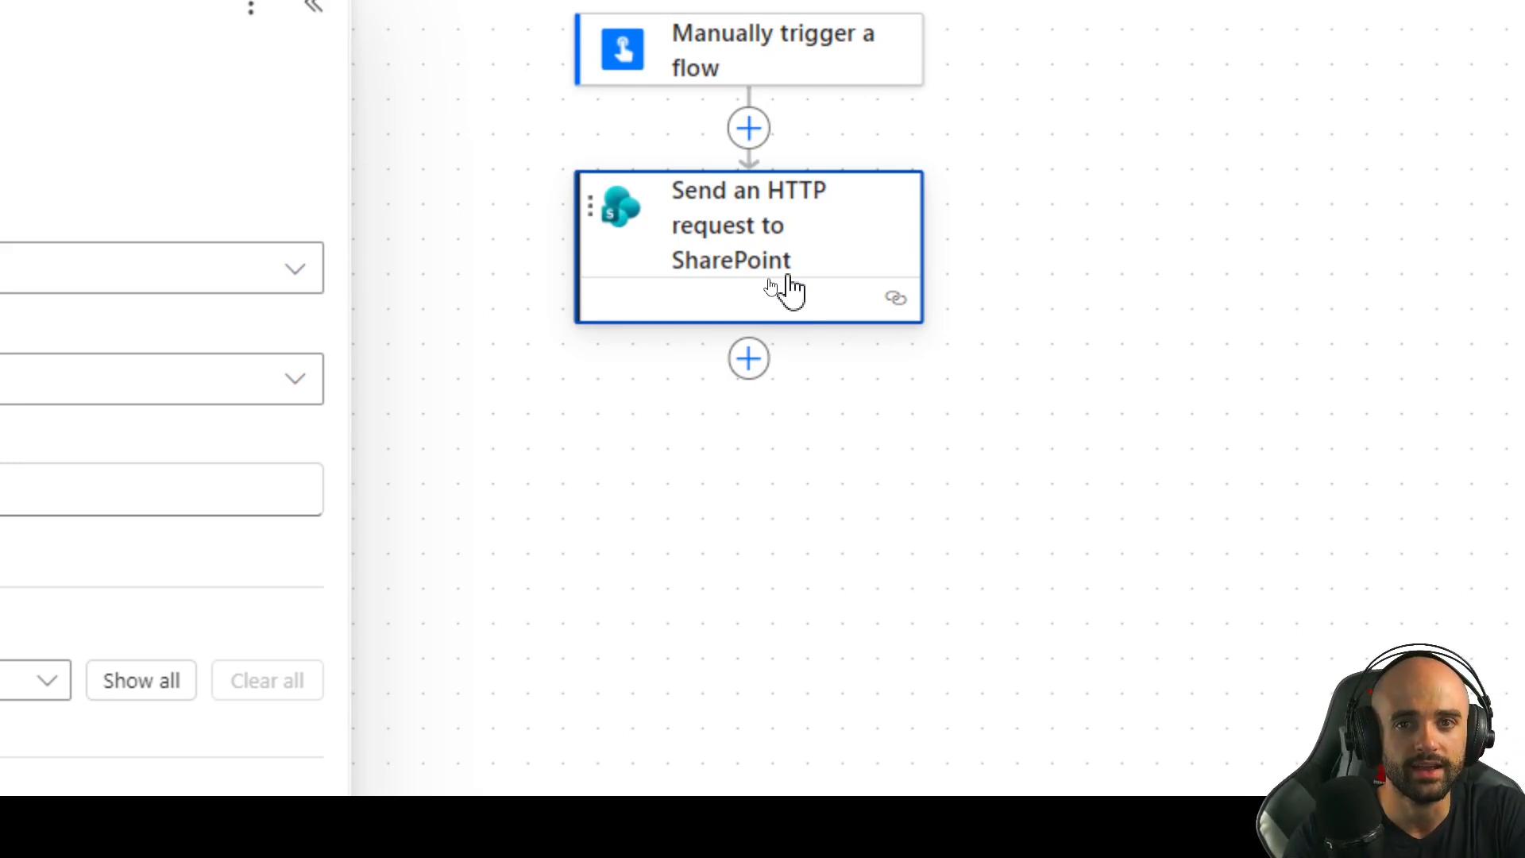
left_click_drag(600, 530, 658, 522)
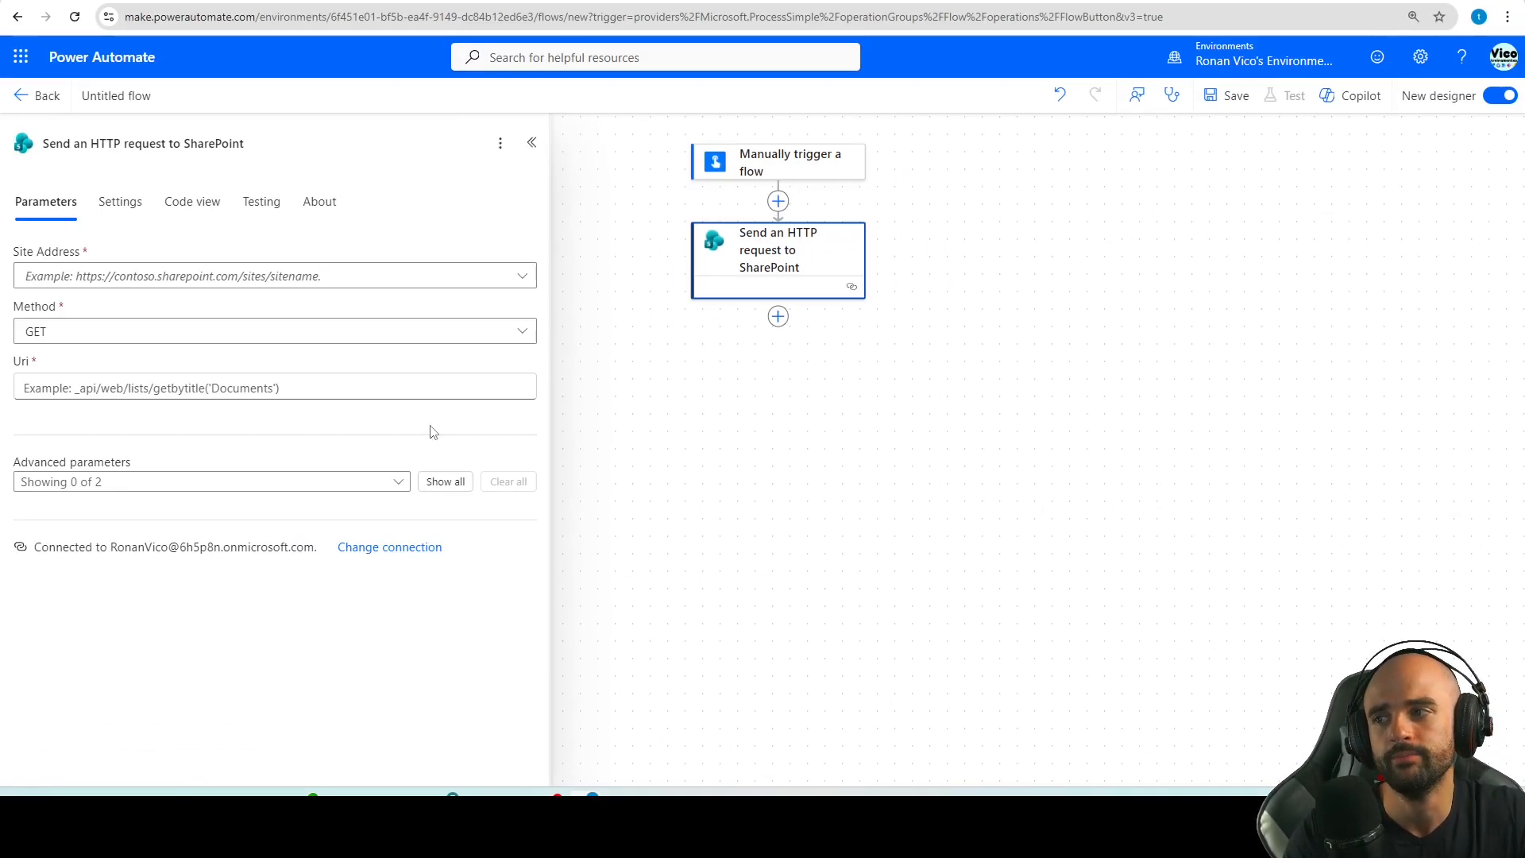
Set the HTTP request's site address to SUBSCRIBE_TO_MY_CHANNEL and its method to POST.
left_click(96, 277)
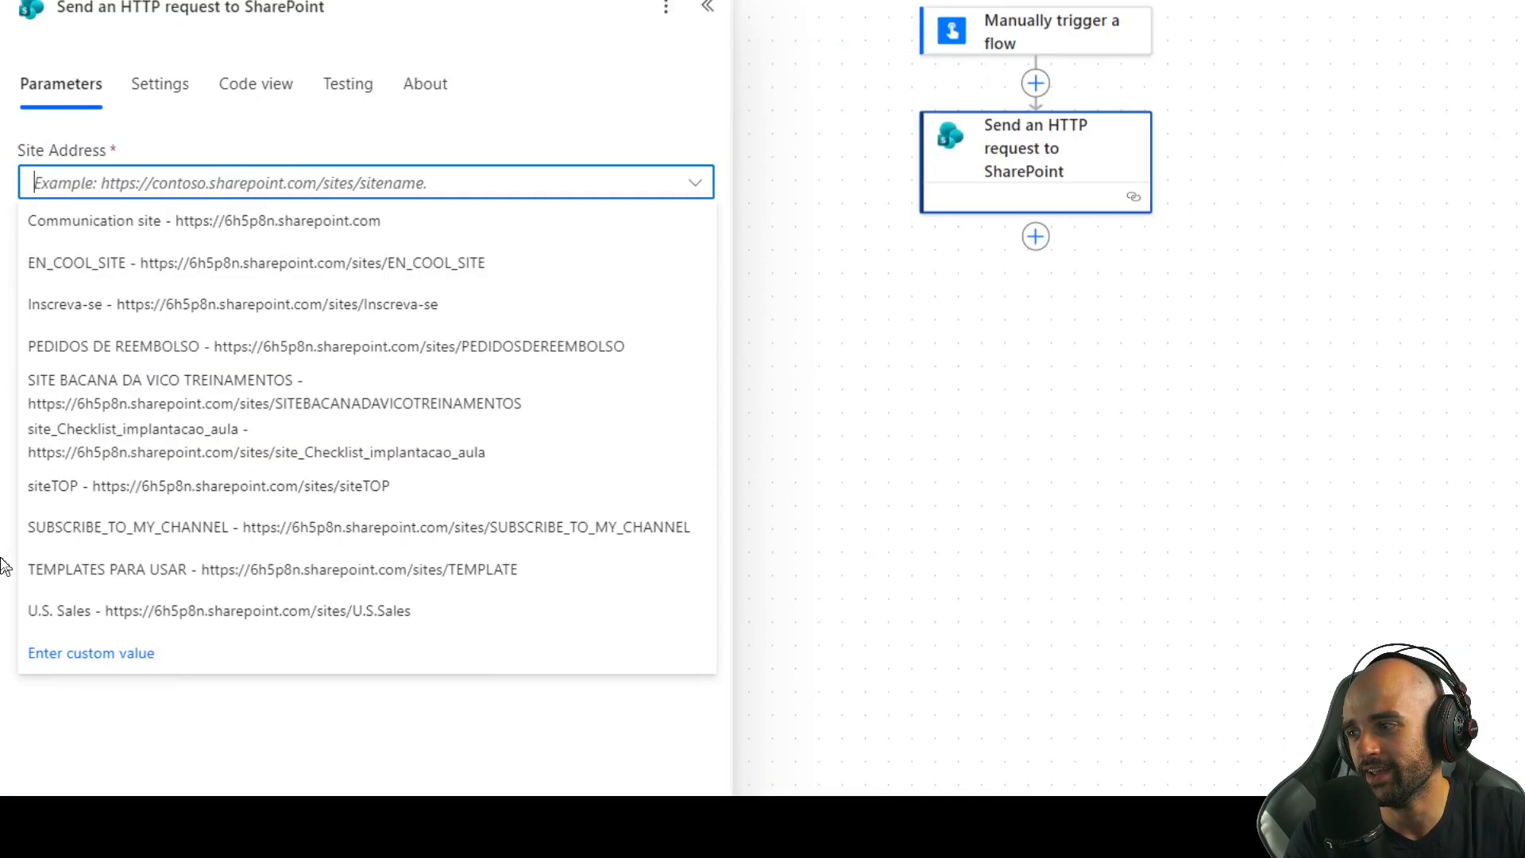
left_click(75, 534)
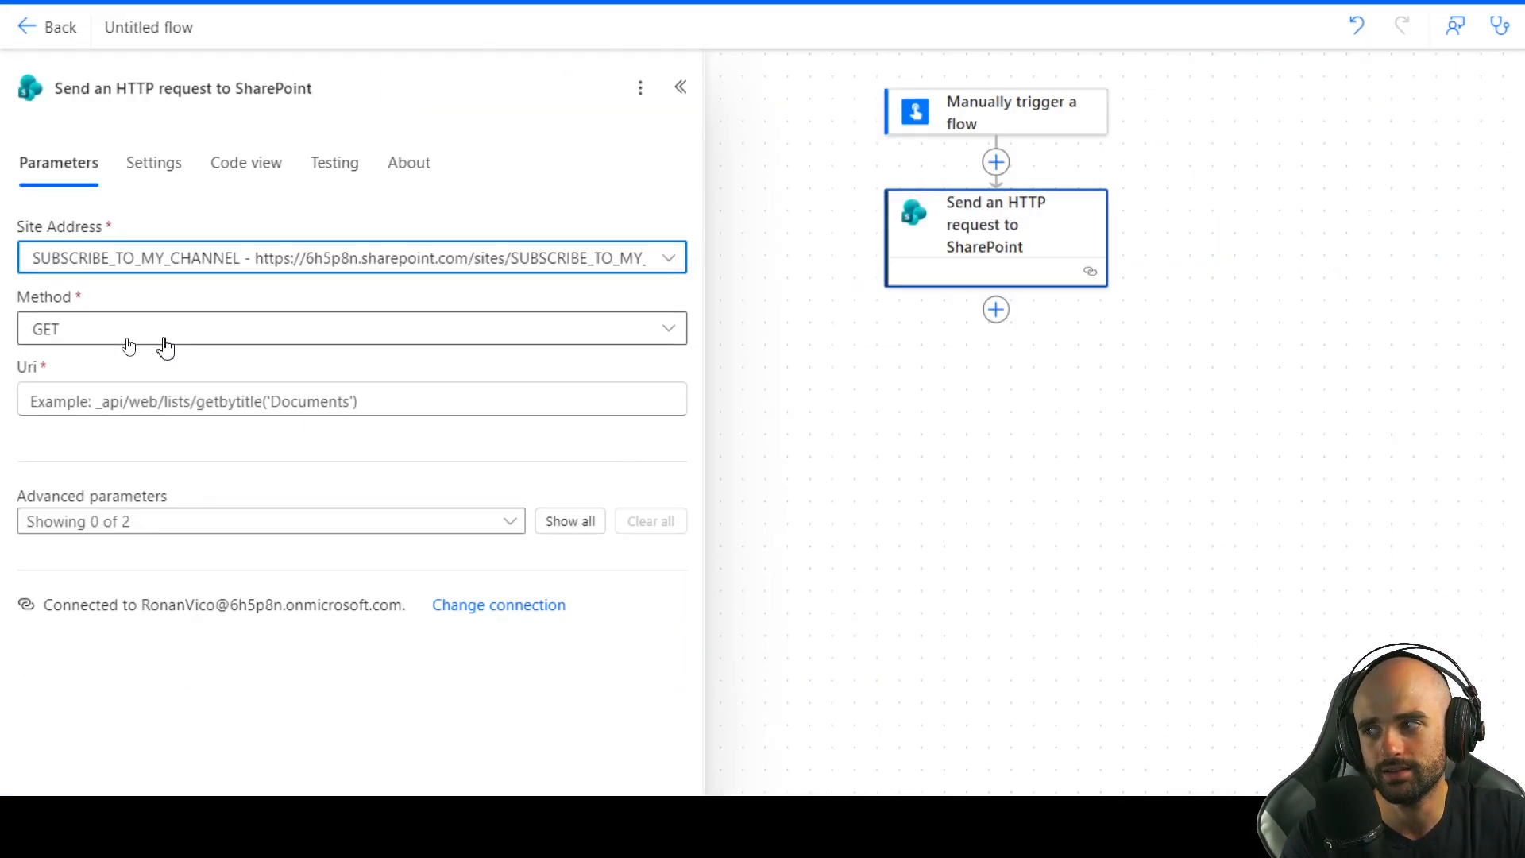
left_click(163, 332)
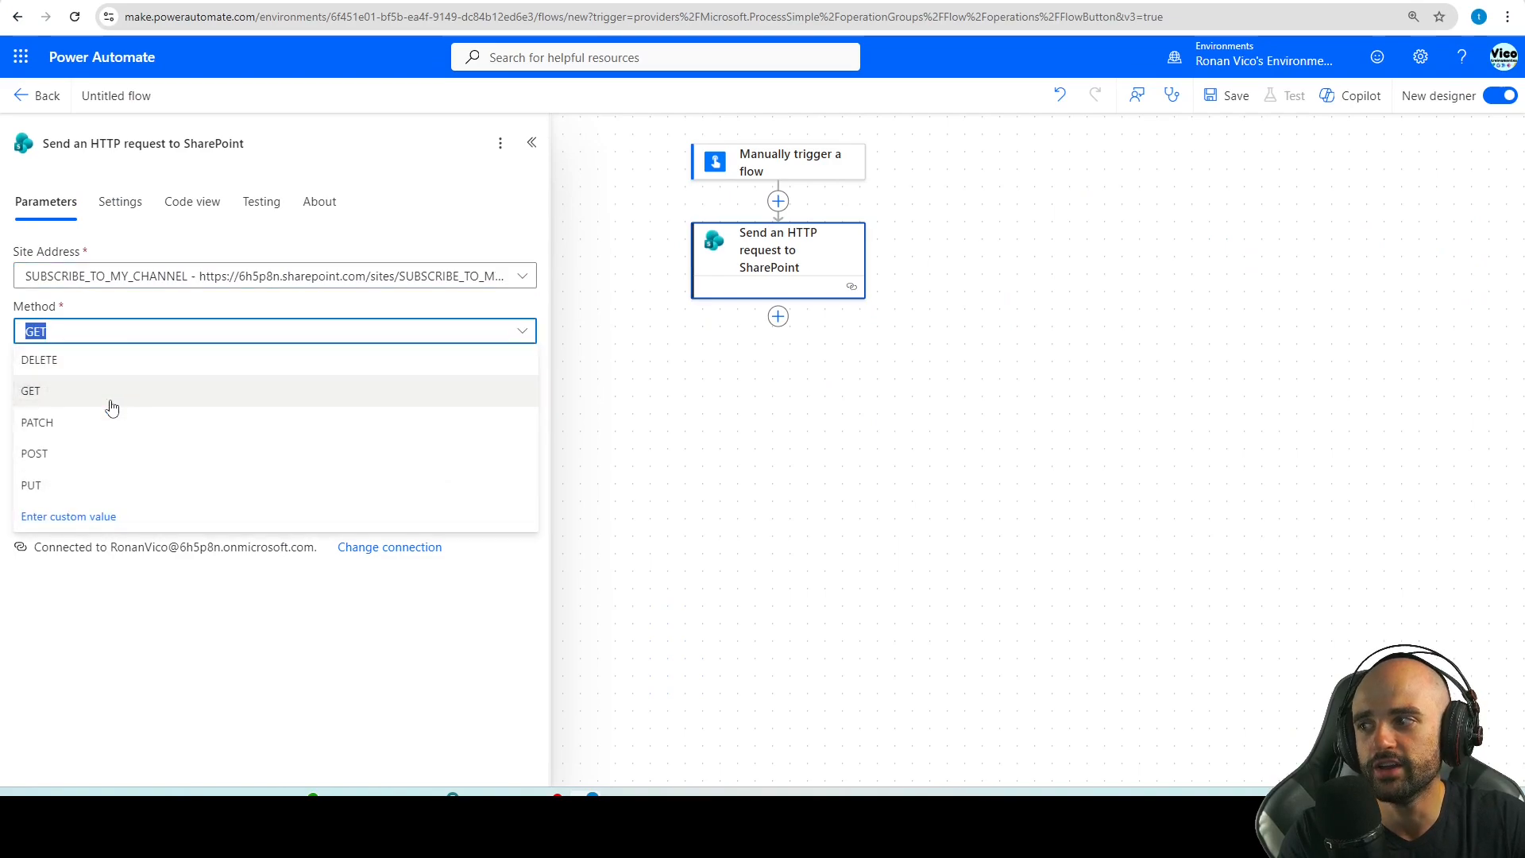
left_click(95, 458)
left_click(62, 334)
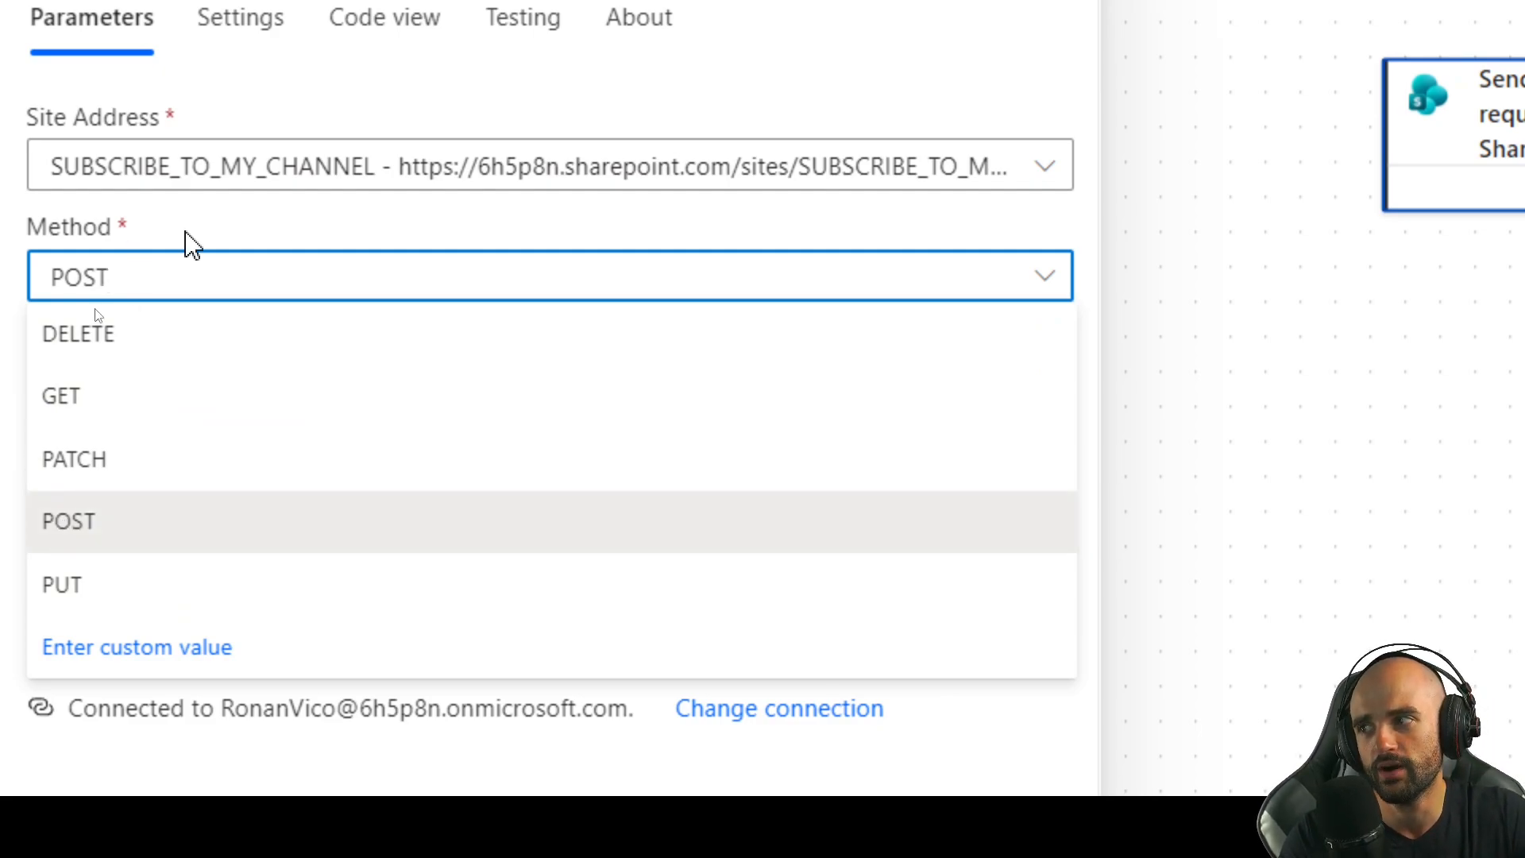
left_click(258, 251)
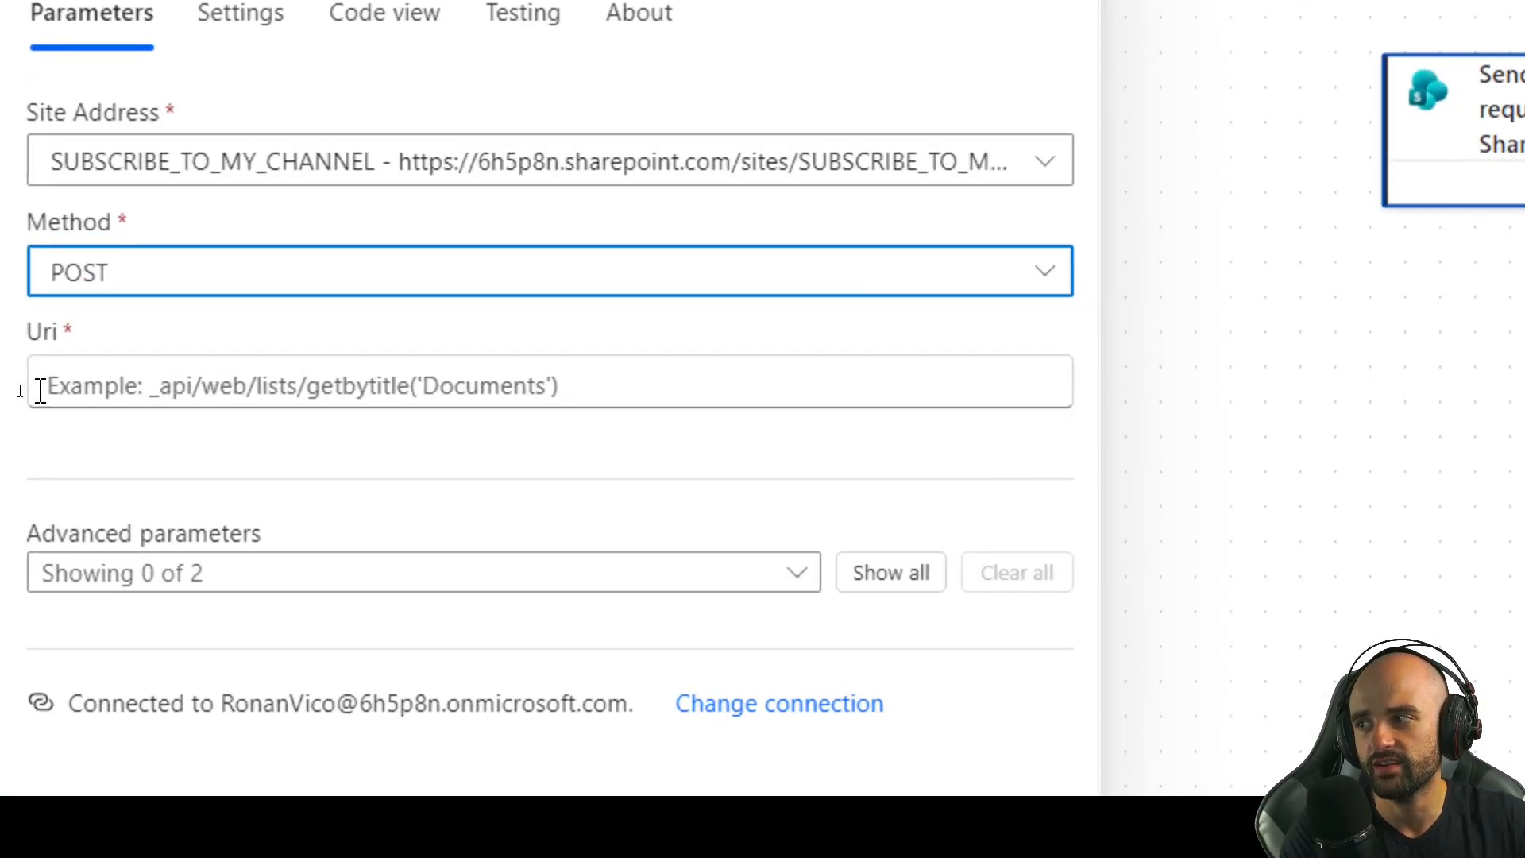
Enter _api/web/lists/getbytitle('') as the Uri of the HTTP request.
left_click(145, 379)
type("_api/web/lists/getbytitle('')")
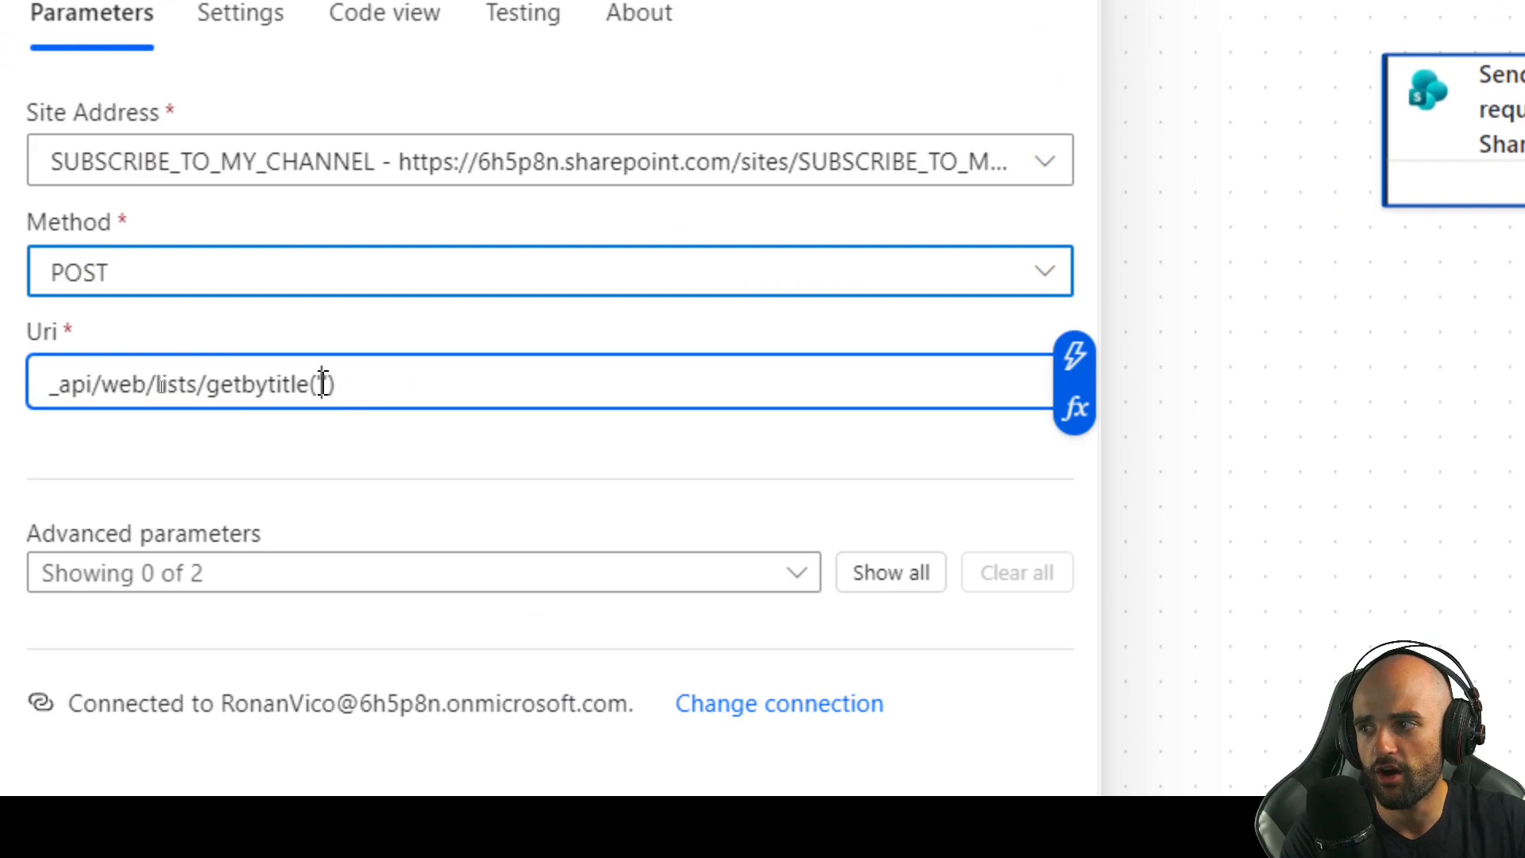
double_click(176, 385)
left_click(127, 447)
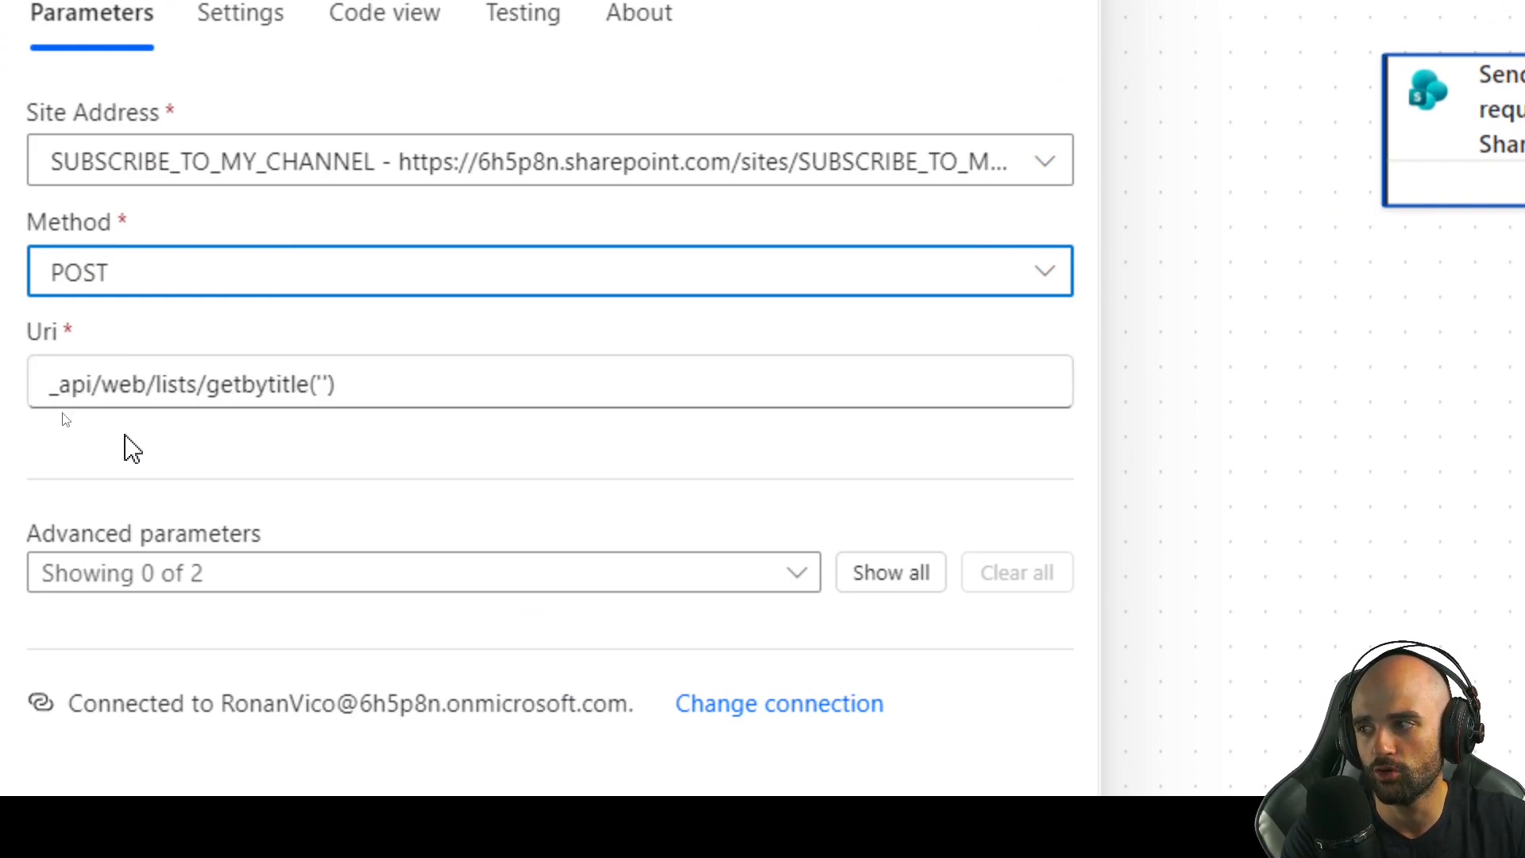
double_click(79, 384)
double_click(123, 384)
double_click(176, 384)
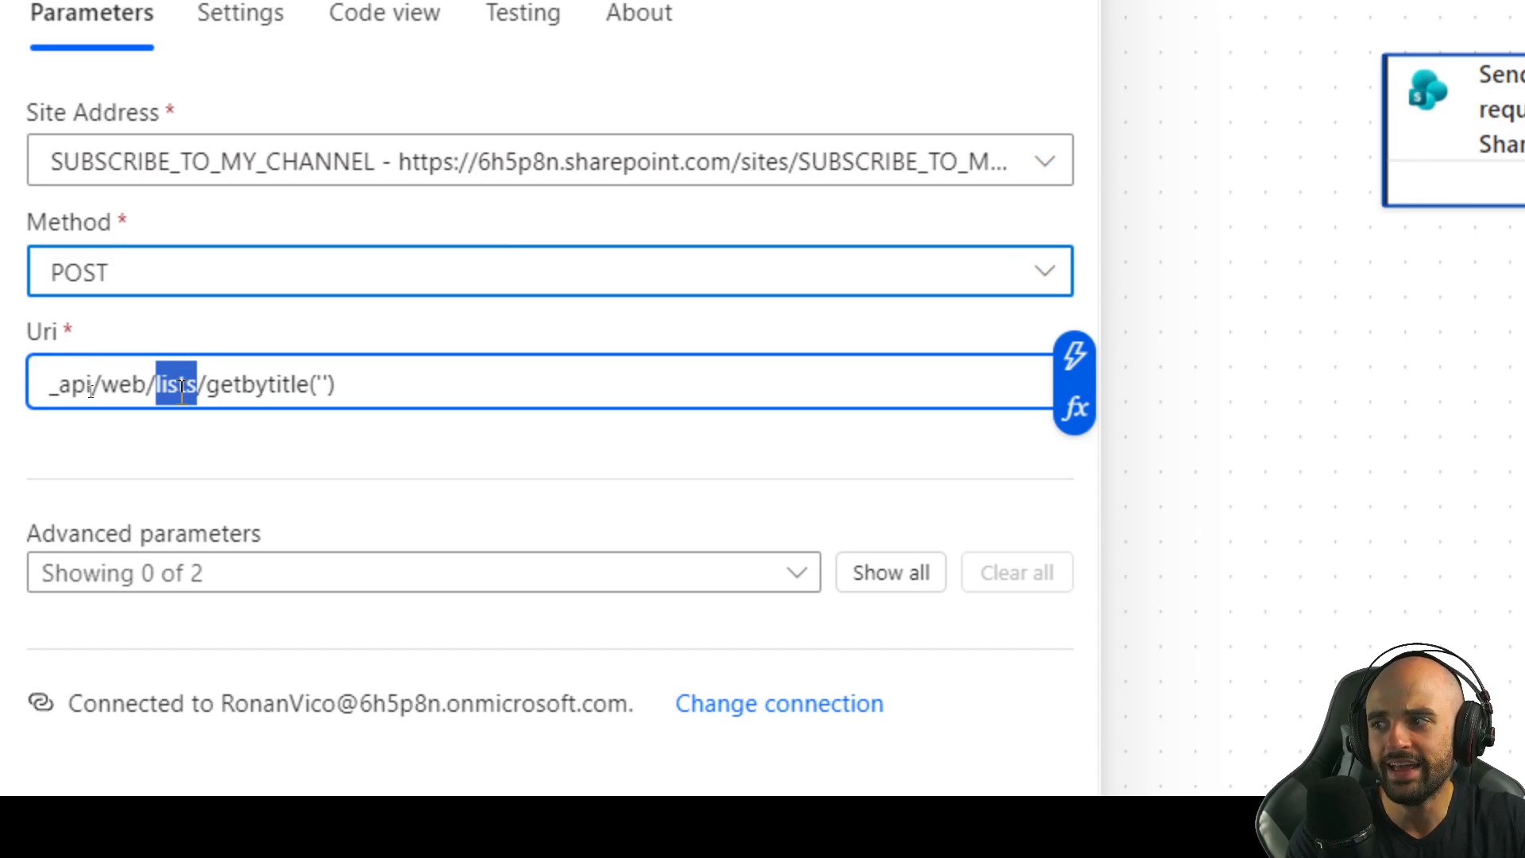
left_click_drag(210, 388, 340, 389)
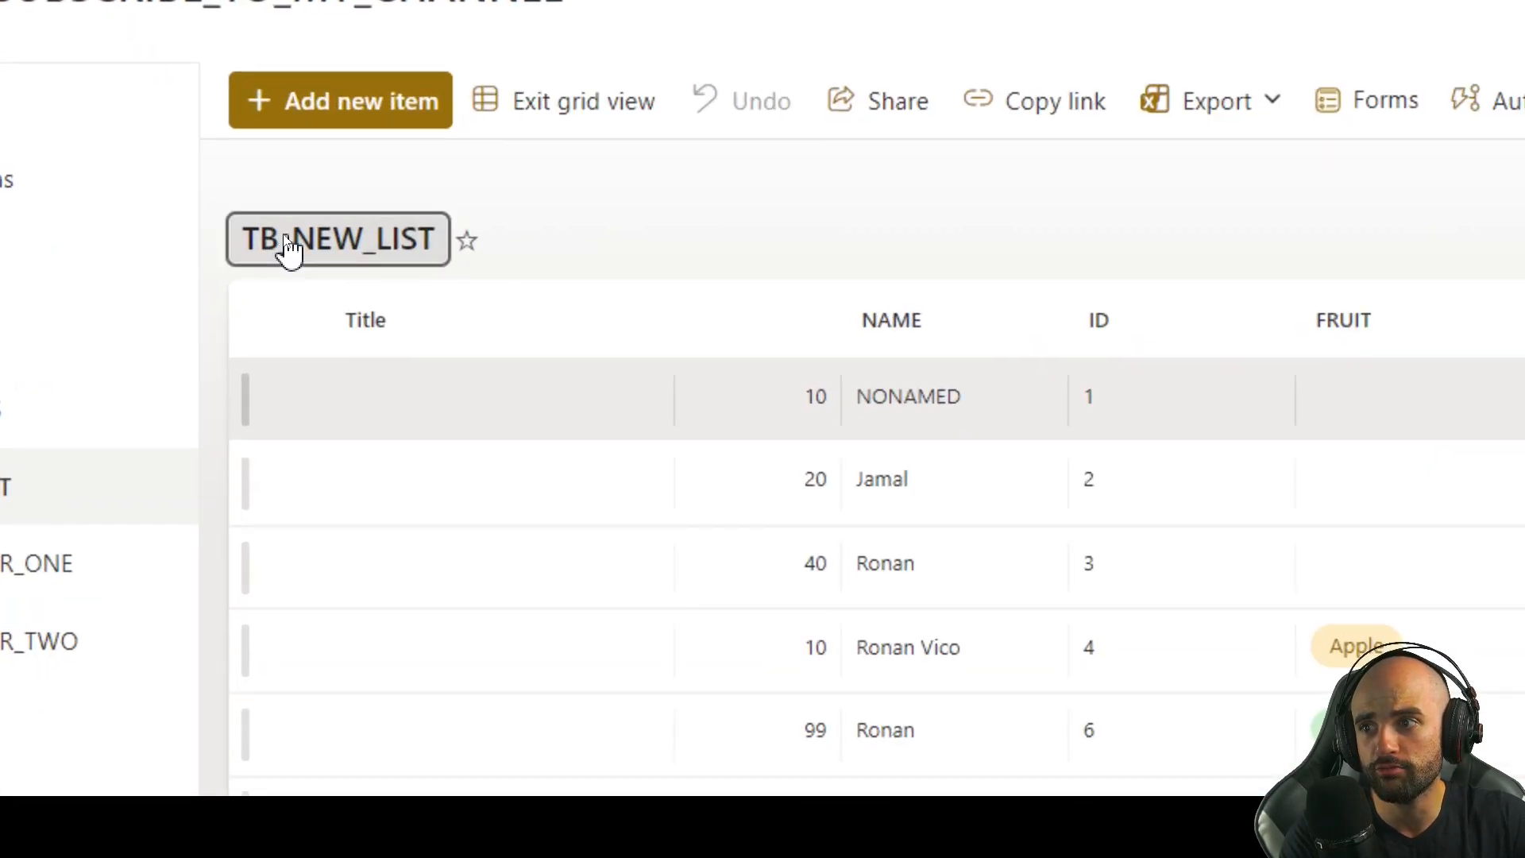
Copy the name TB_NEW_LIST from the SharePoint list's settings and insert it between the quotes in the request's Uri.
left_click(288, 249)
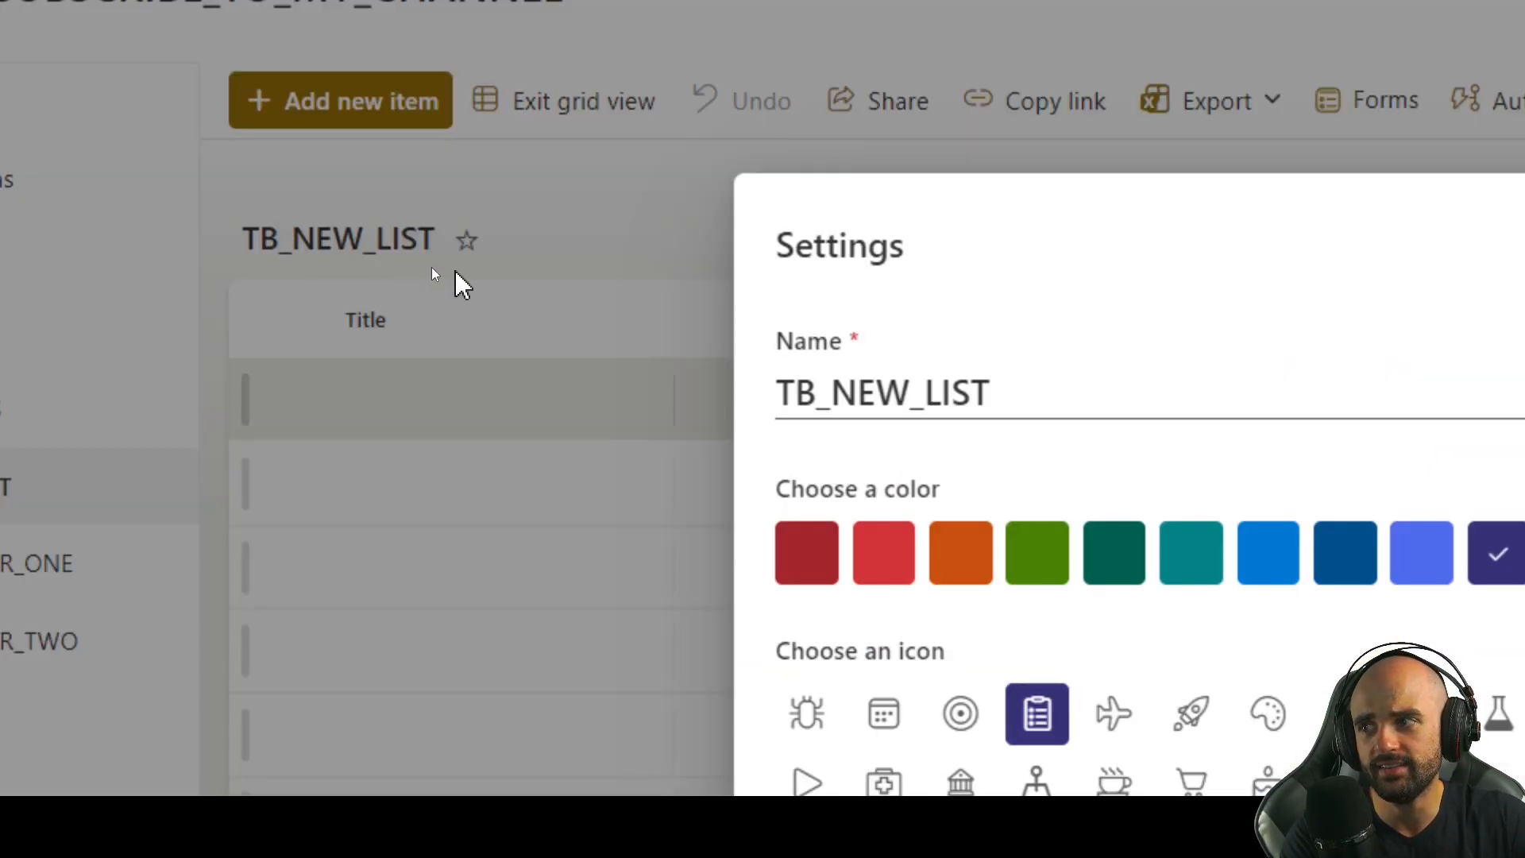
double_click(970, 392)
key("ctrl+c")
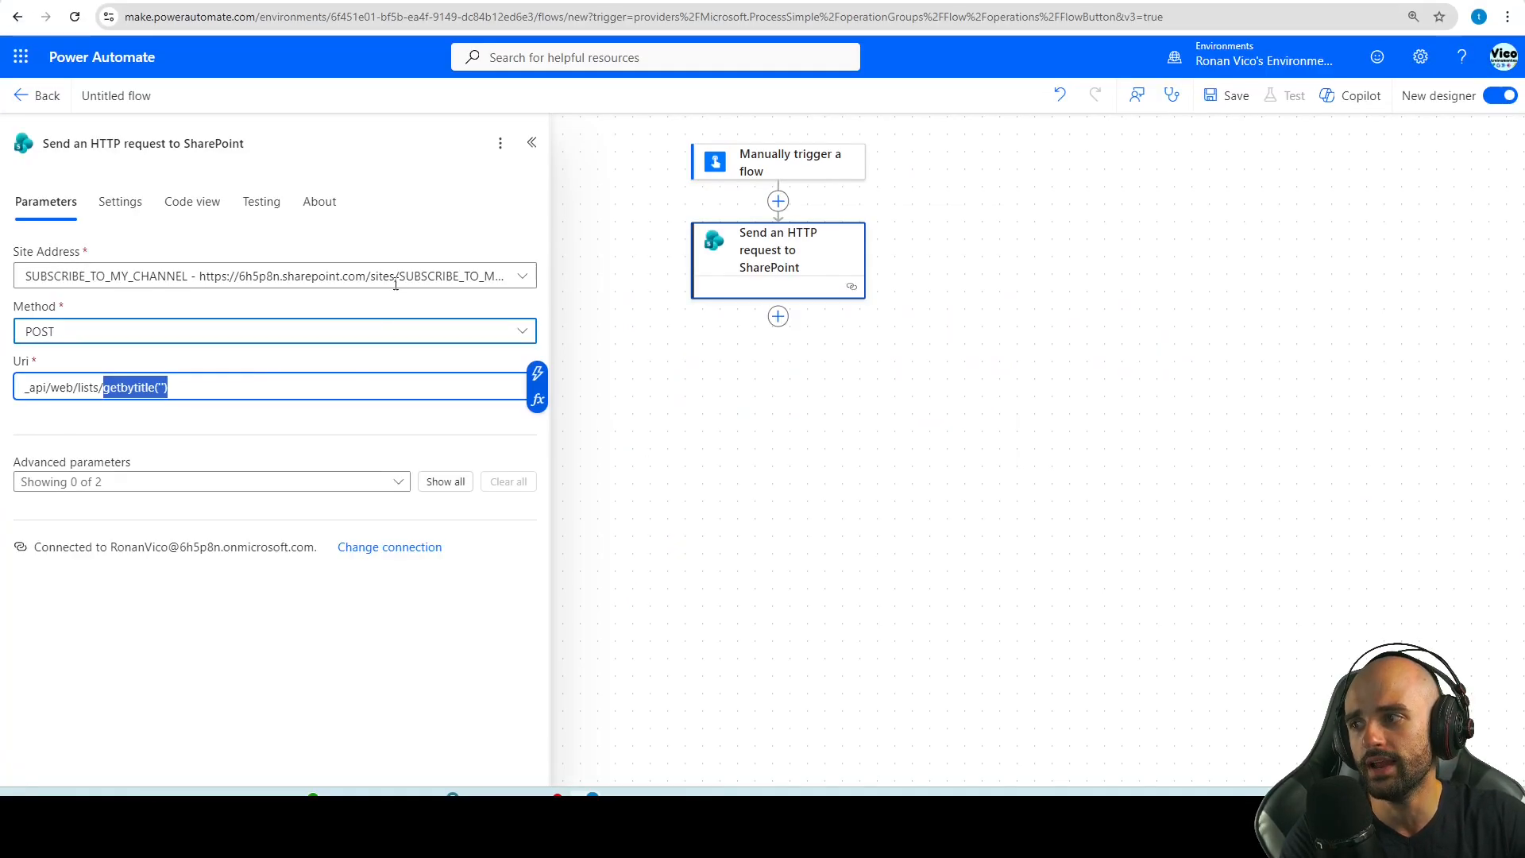
left_click(237, 387)
key("Left")
key("Left")
key("ctrl+v")
Copy the request's Uri and open it in the browser after the SUBSCRIBE_TO_MY_CHANNEL site address to check the endpoint.
left_click_drag(236, 387, 4, 393)
key("ctrl+c")
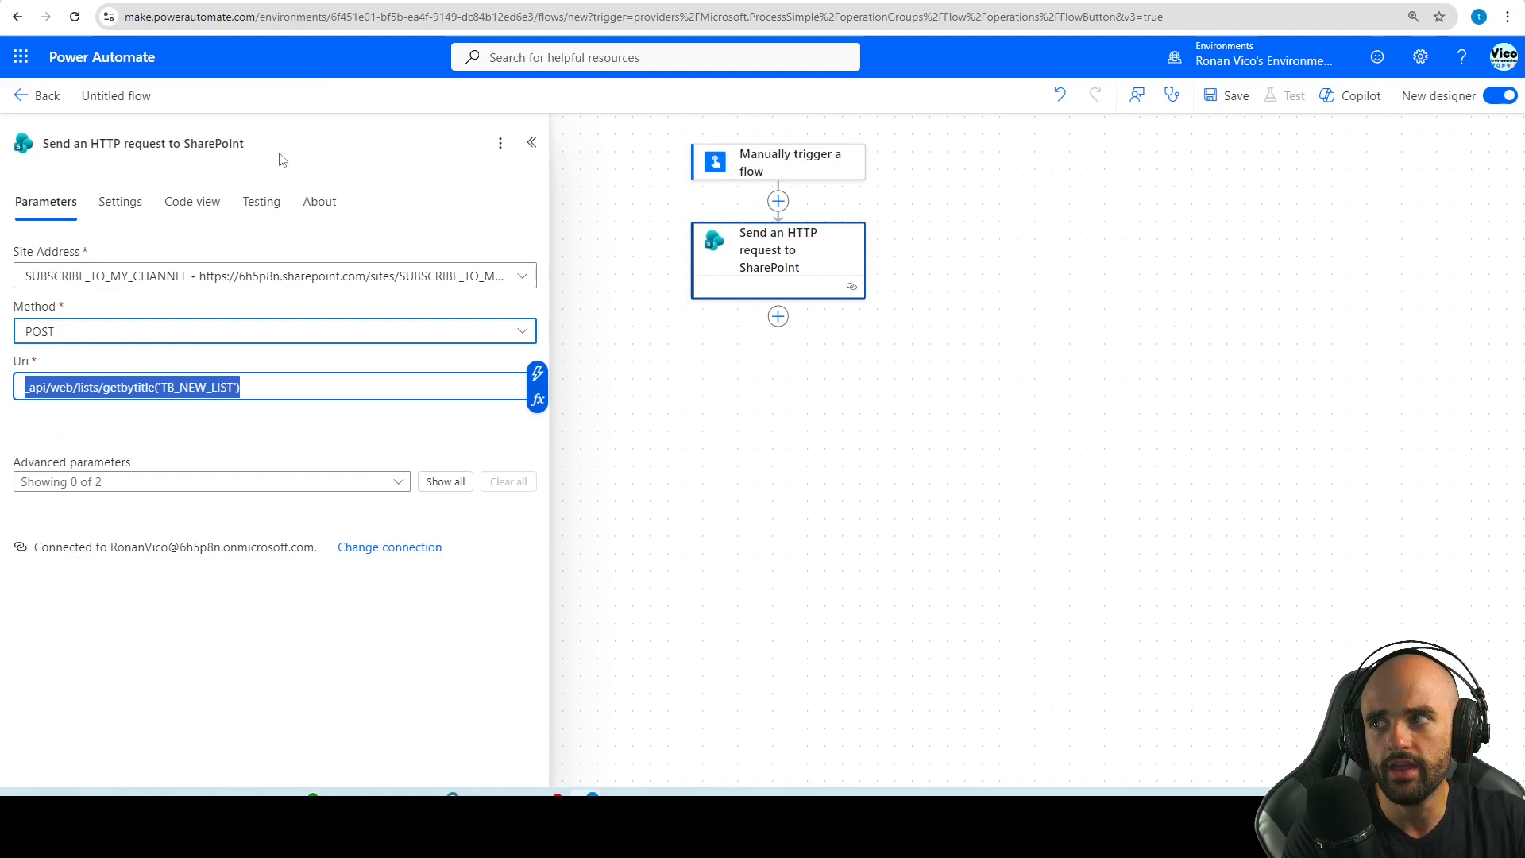
left_click(442, 3)
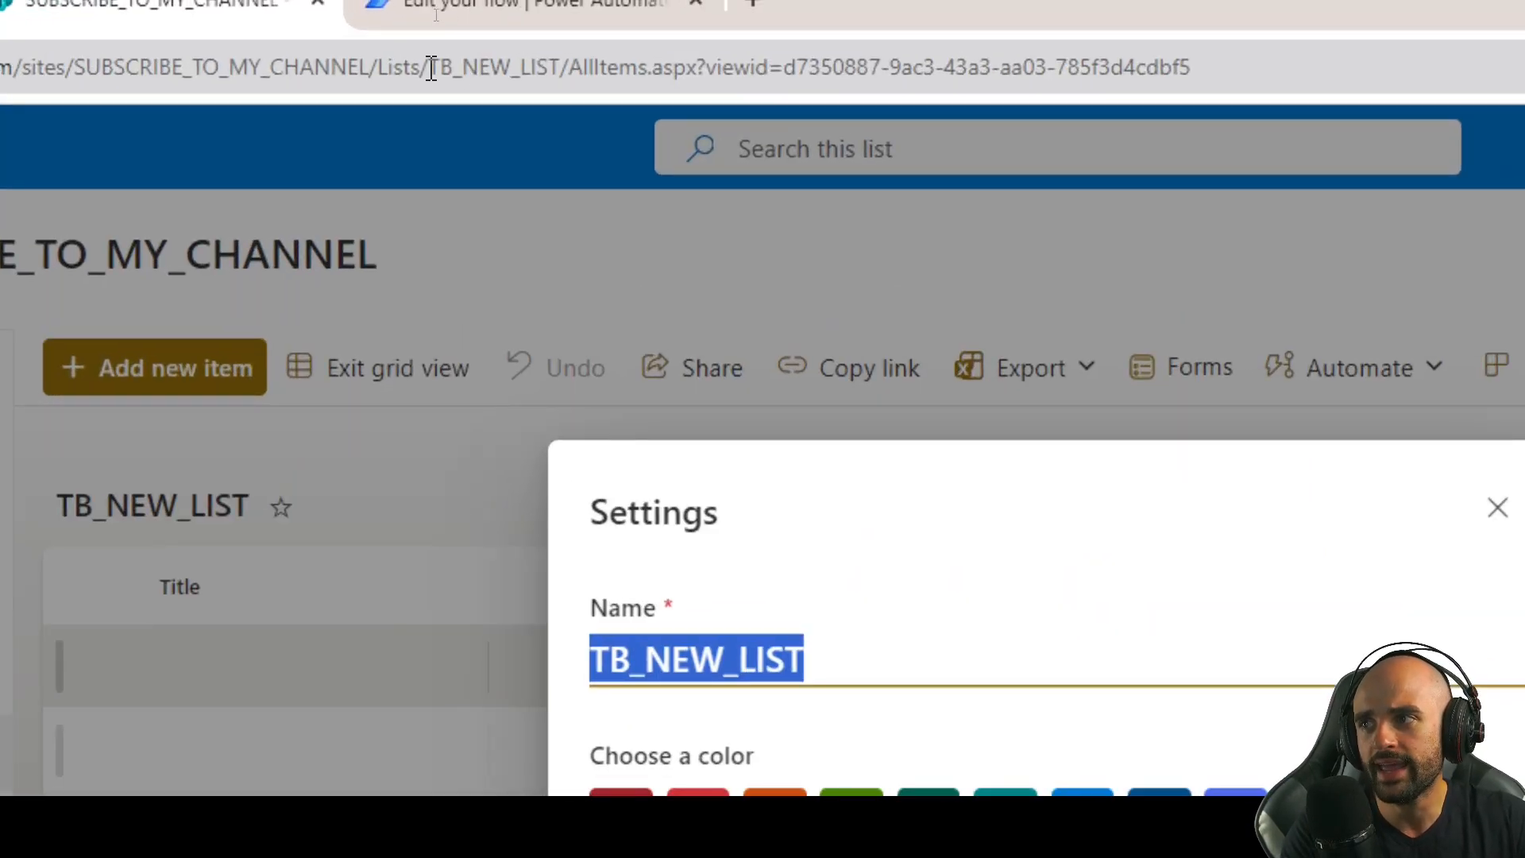
left_click_drag(382, 63, 1493, 65)
key("ctrl+v")
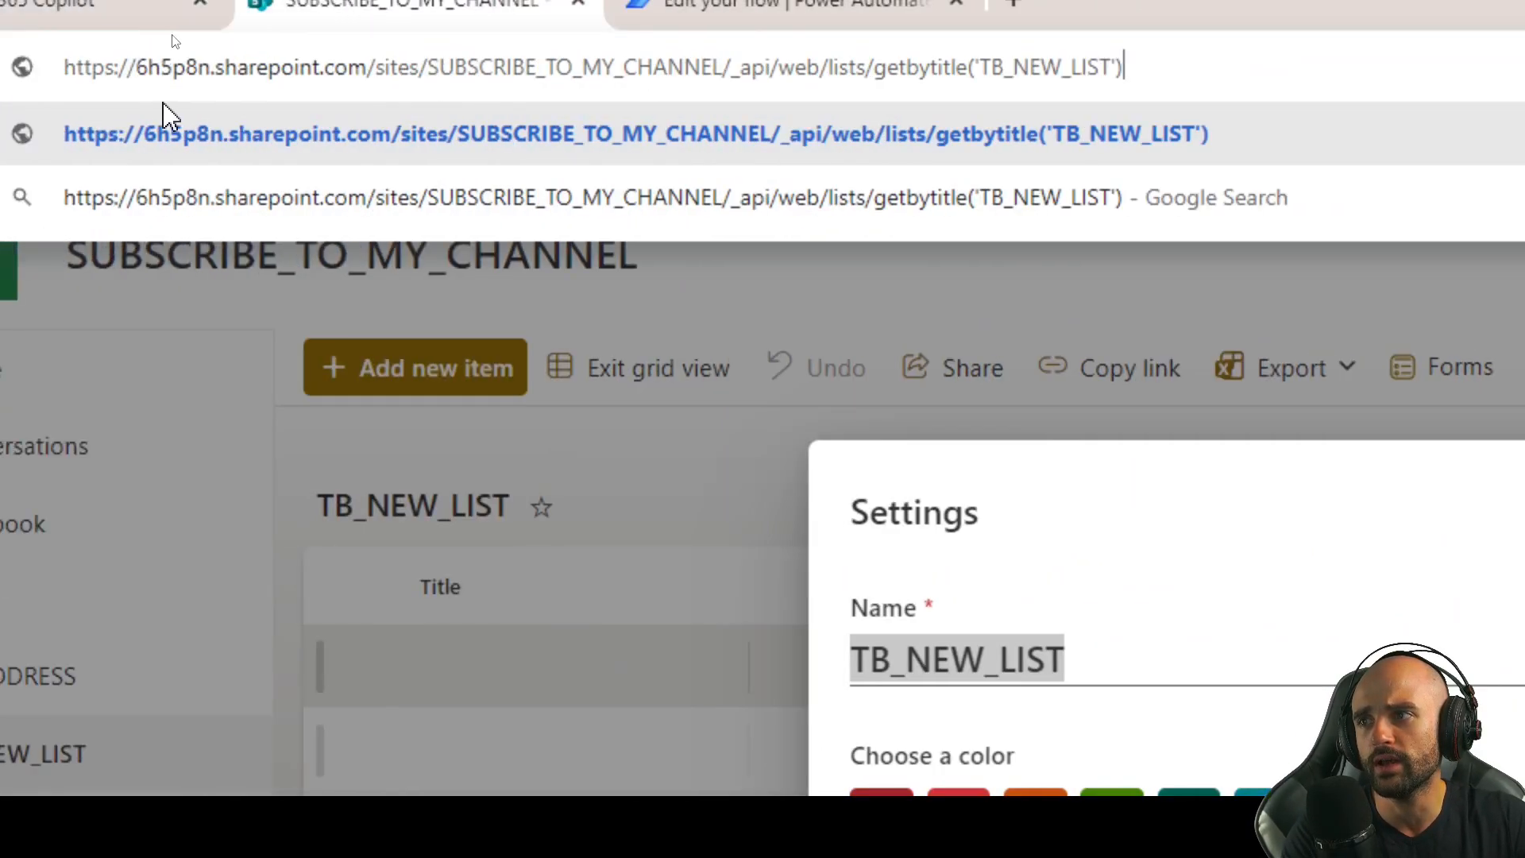
left_click_drag(777, 63, 1045, 64)
left_click(1044, 64)
key("Return")
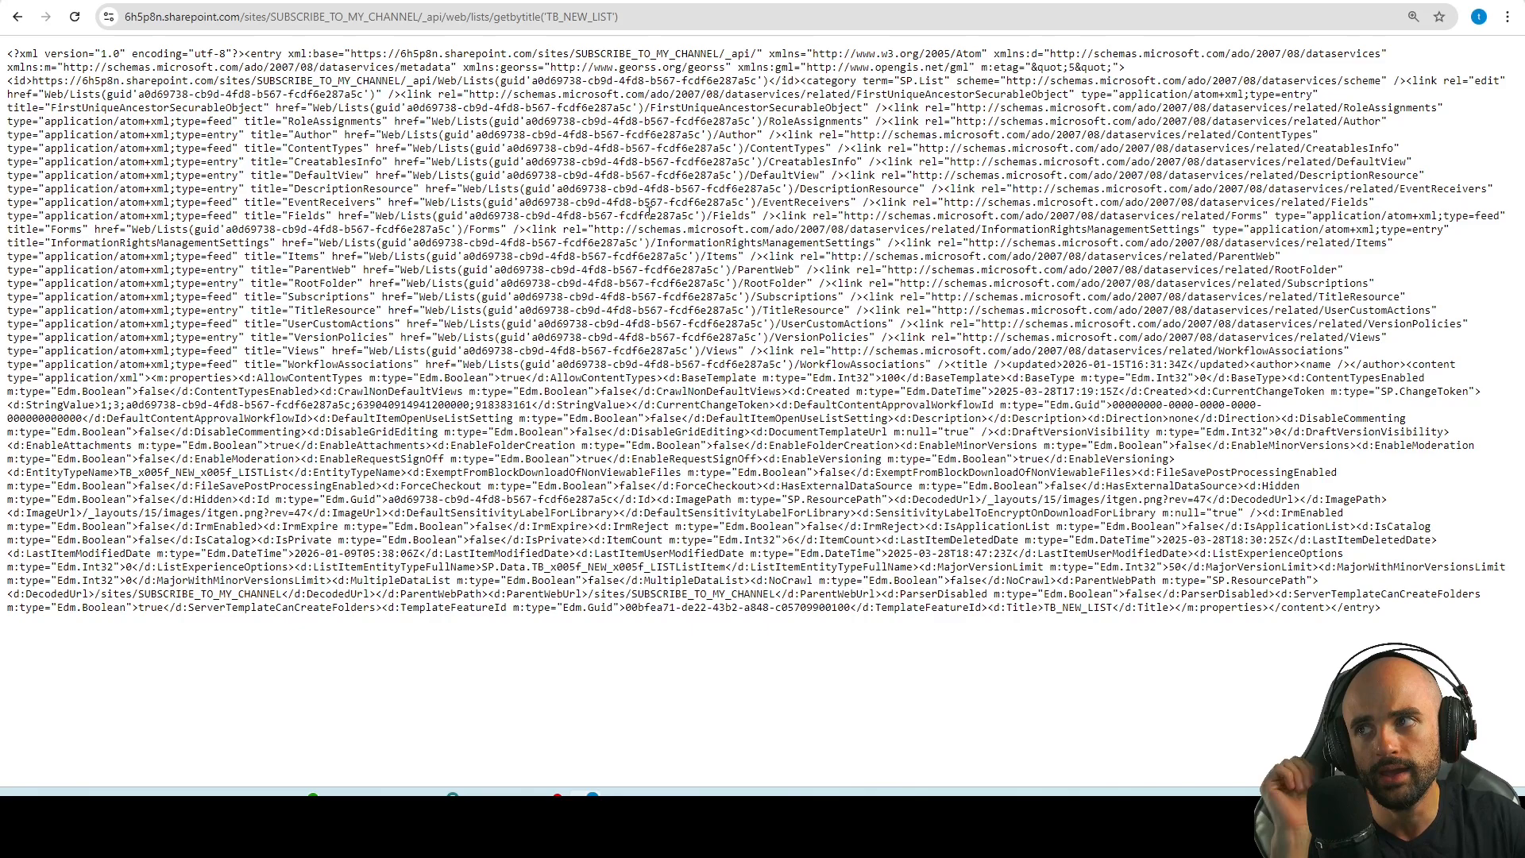
Review the Uri in the flow, return to the TB_NEW_LIST list view and look up the second item's ID.
key("ctrl+shift+Tab")
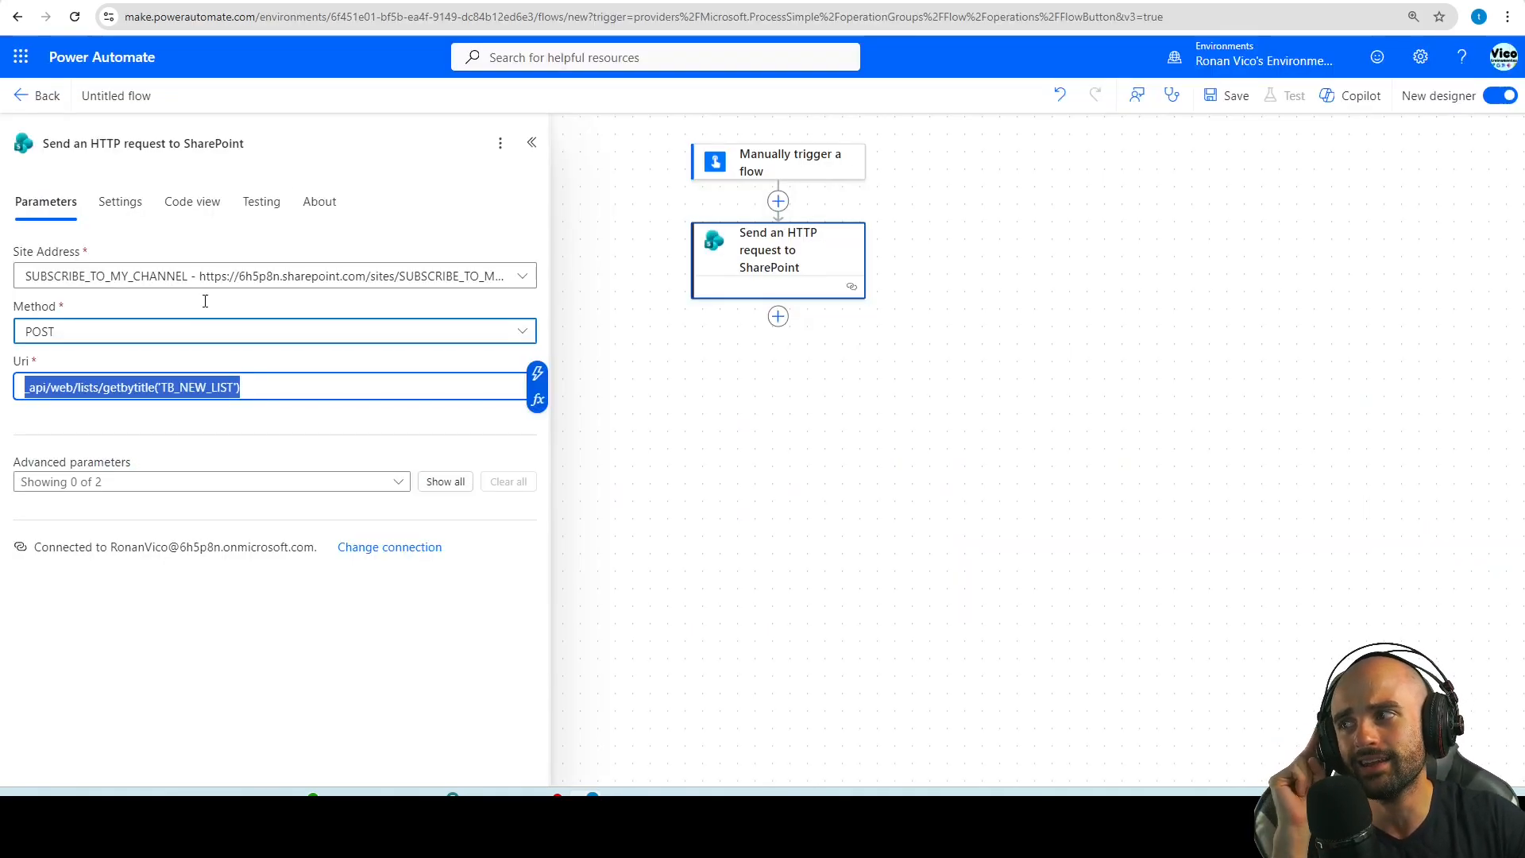
left_click(192, 434)
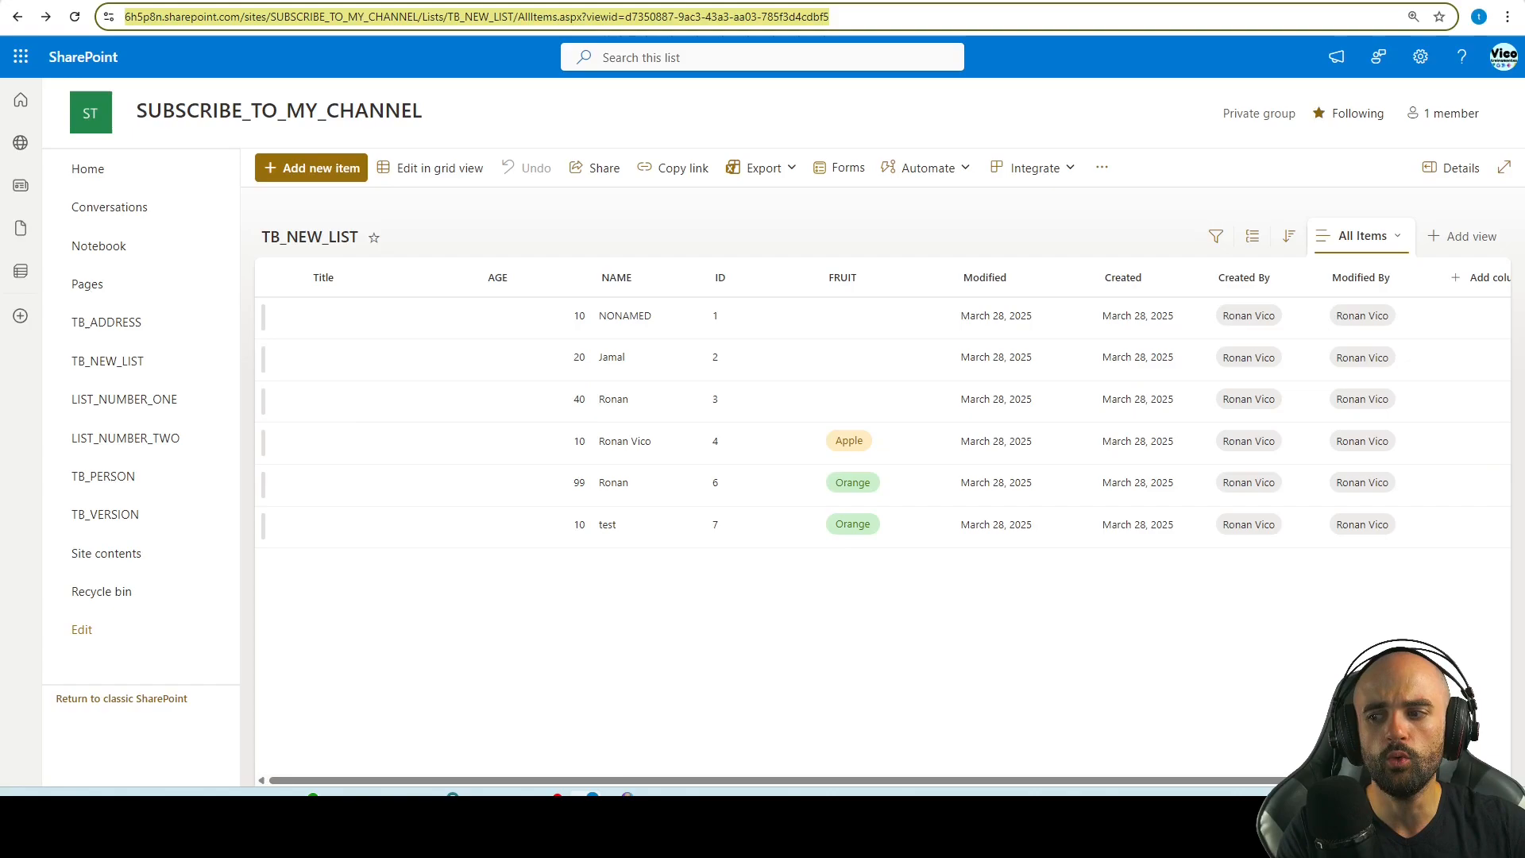
left_click(739, 692)
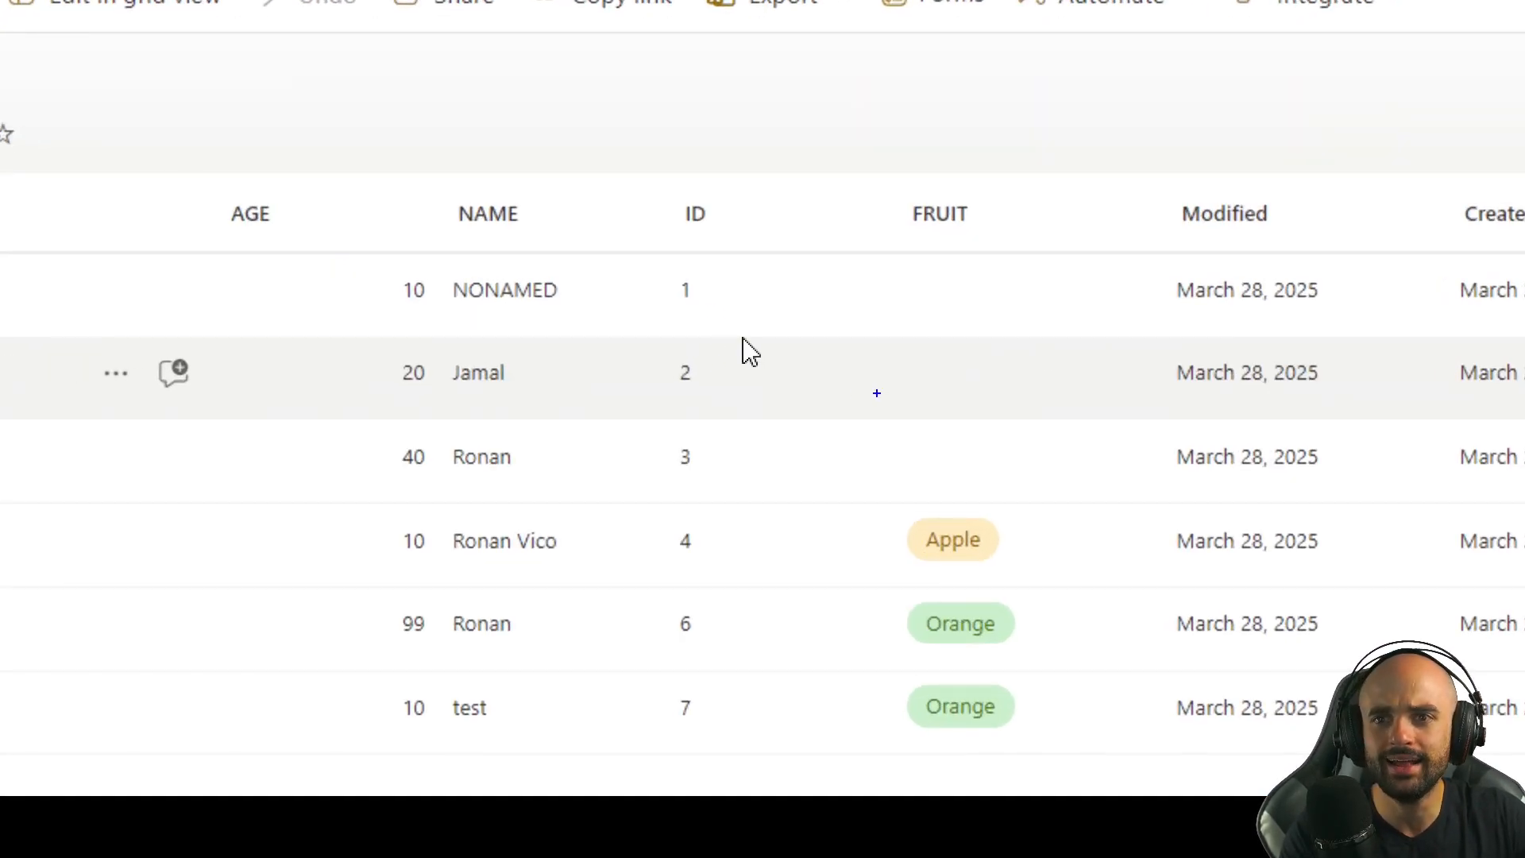
mouse_move(707, 381)
left_mouse_down()
mouse_move(646, 347)
mouse_move(718, 379)
left_mouse_up()
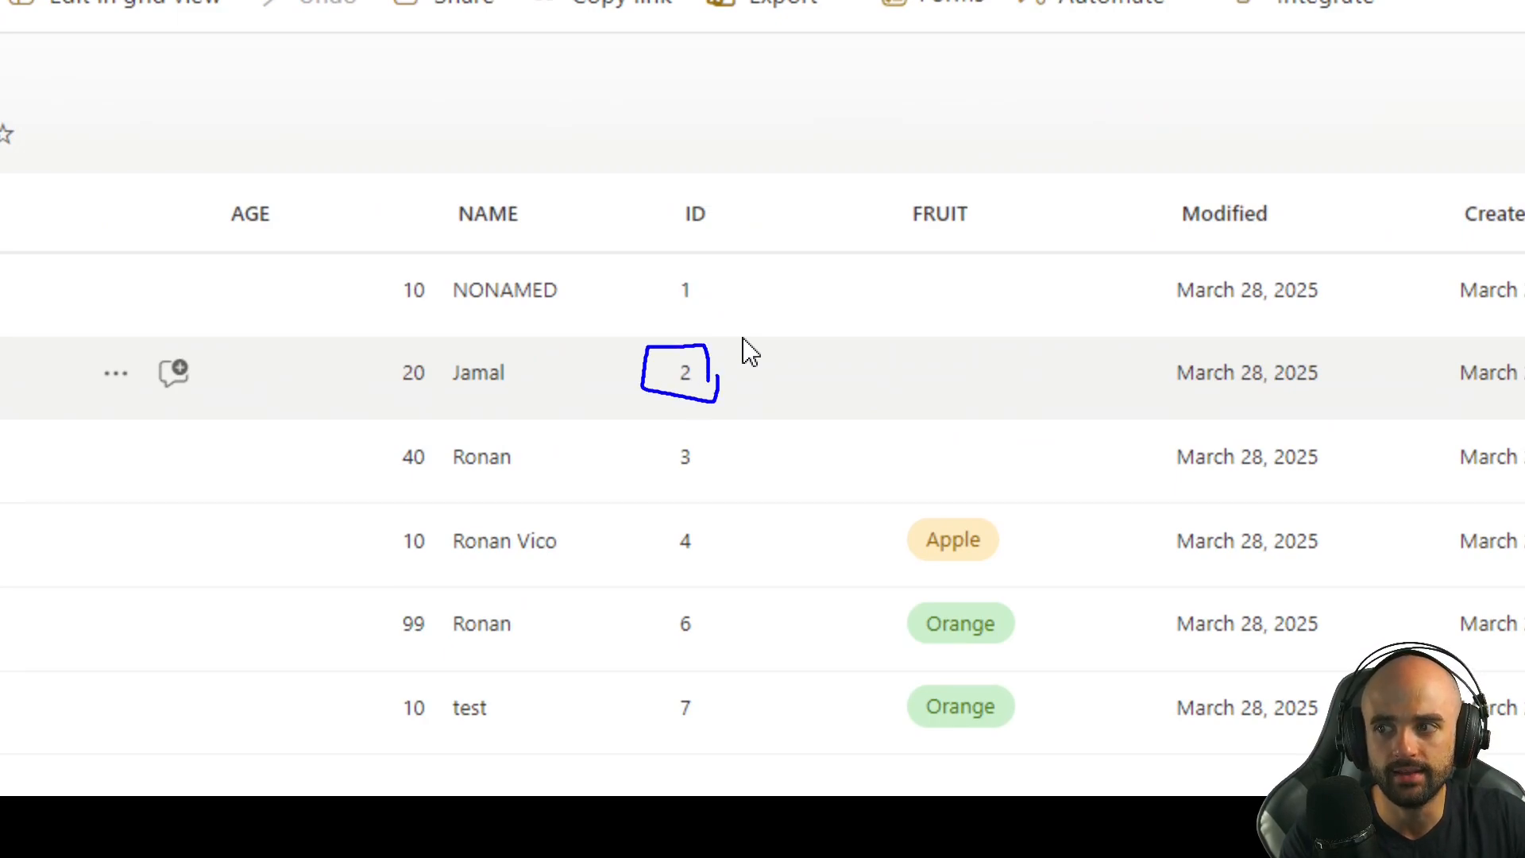
key("Escape")
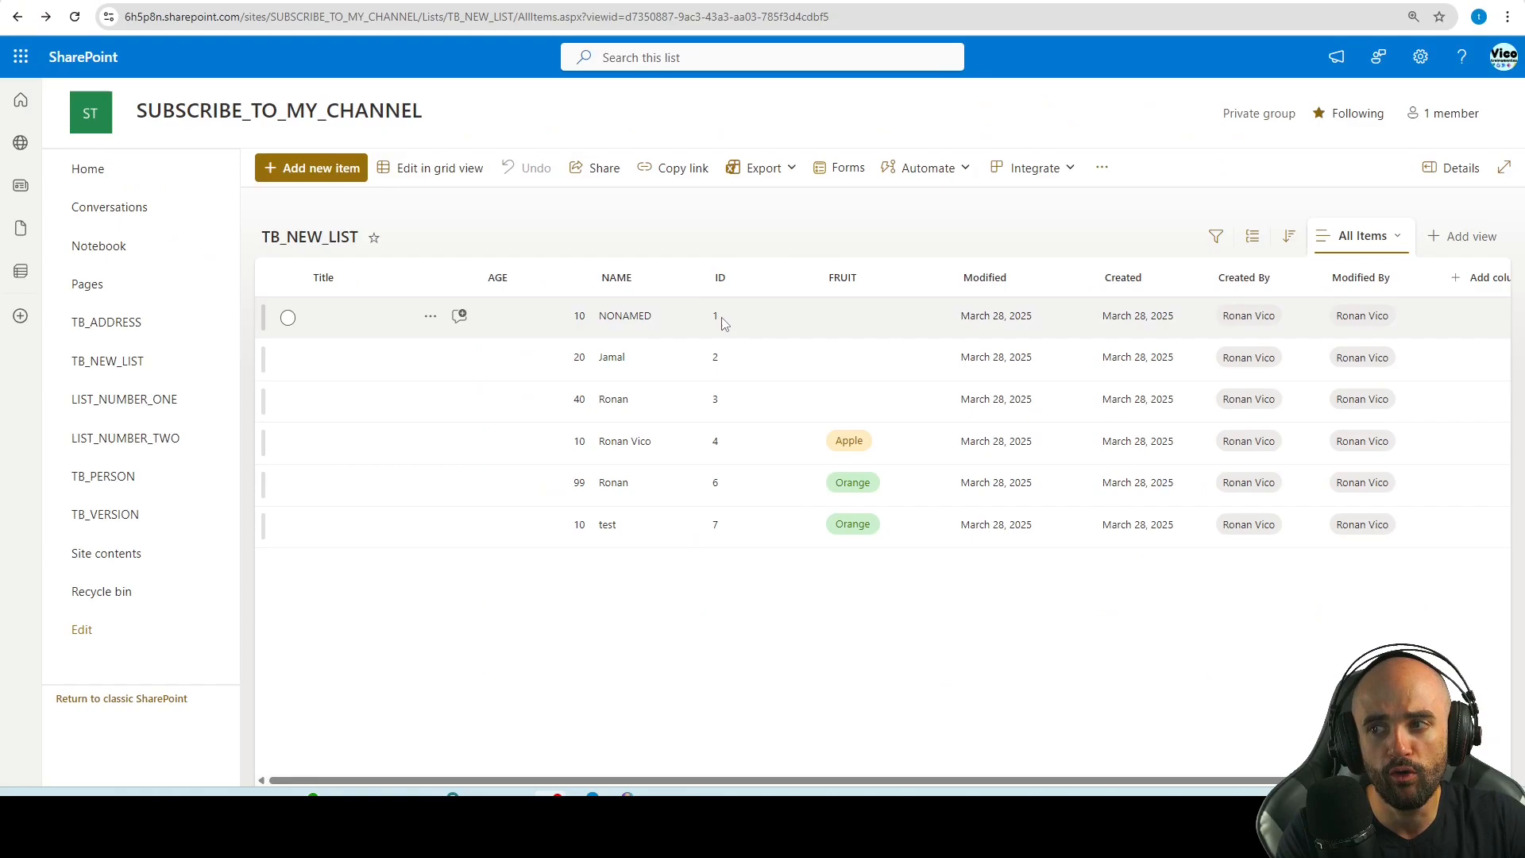
Open the TB_NEW_LIST endpoint in the browser with /item(2) added after getbytitle('TB_NEW_LIST') to request the second item.
left_click_drag(870, 16, 457, 16)
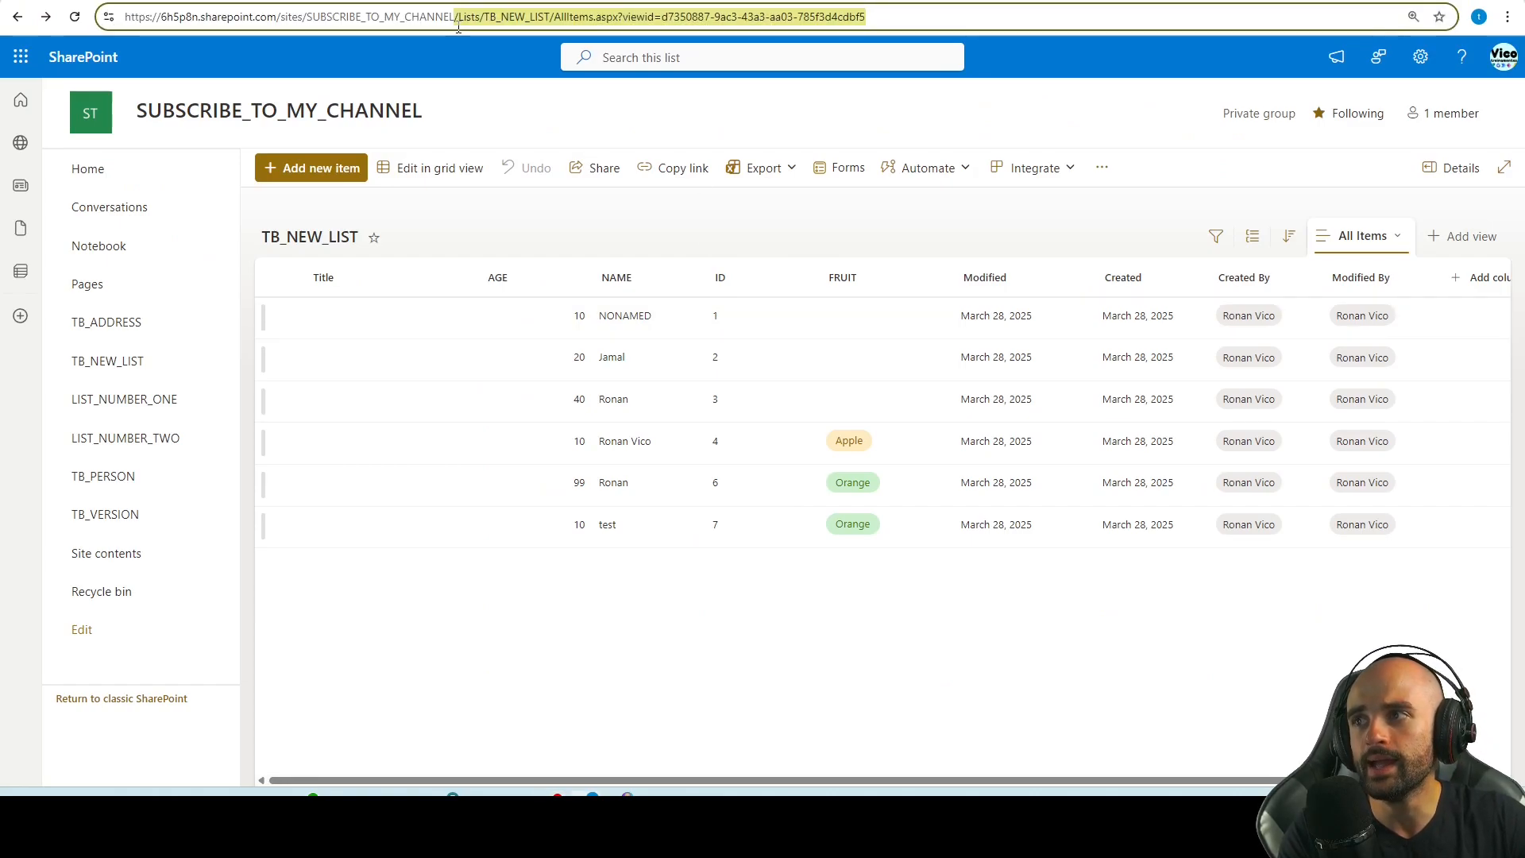
type("https://6h5p8n.sharepoint.com/sites/SUBSCRIBE_TO_MY_CHANNEL/_api/web/lists/getbytitle('TB_NEW_LIST')")
key("ctrl+a")
type("https://6h5p8n.sharepoint.com/sites/SUBSCRIBE_TO_MY_CHANNEL/_api/web/lists/getbytitle('TB_NEW_LIST')")
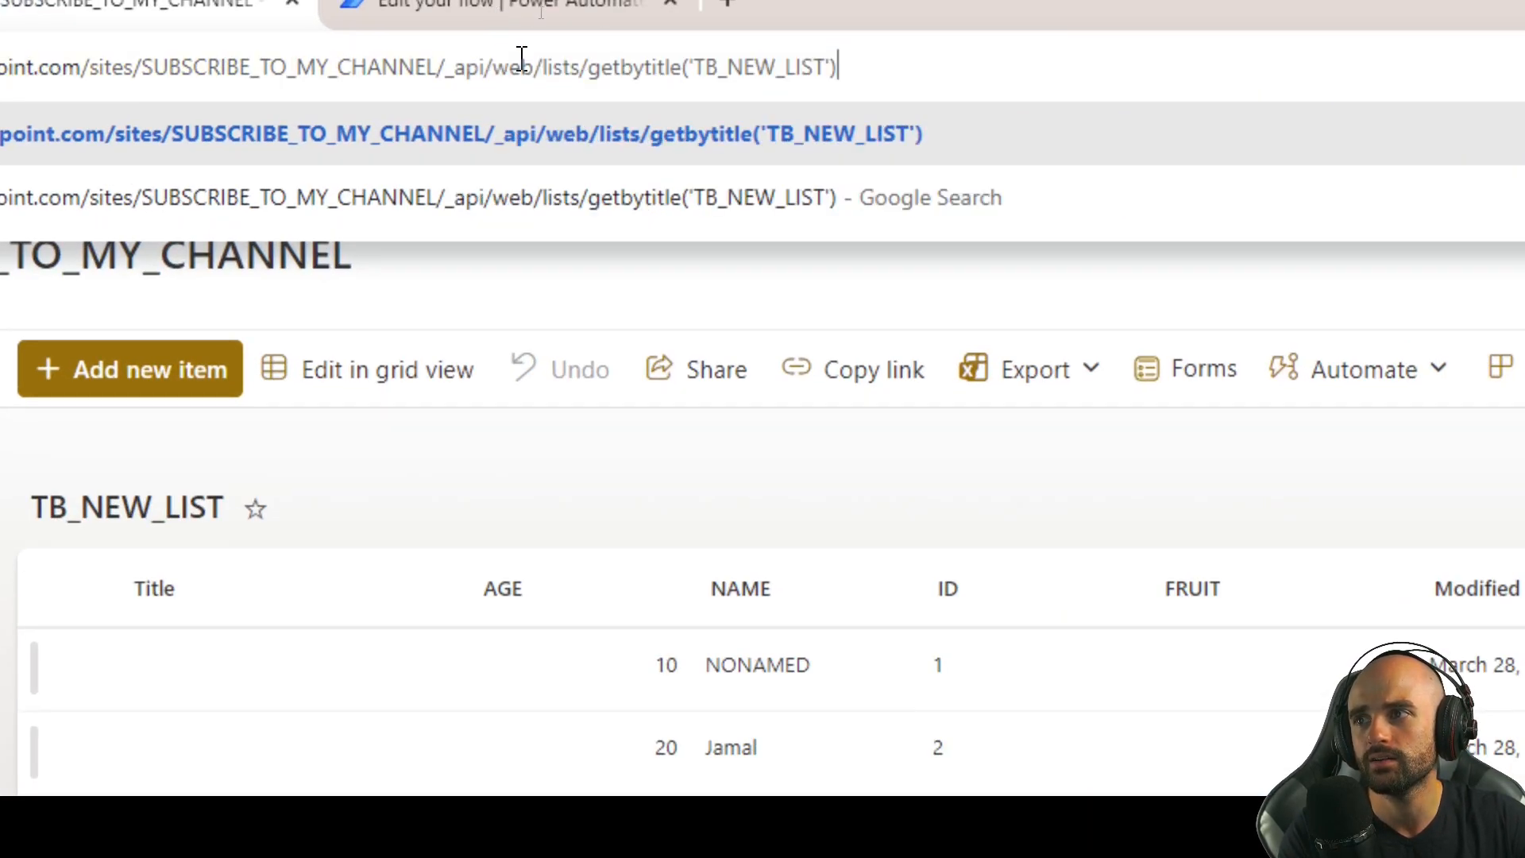
type("/")
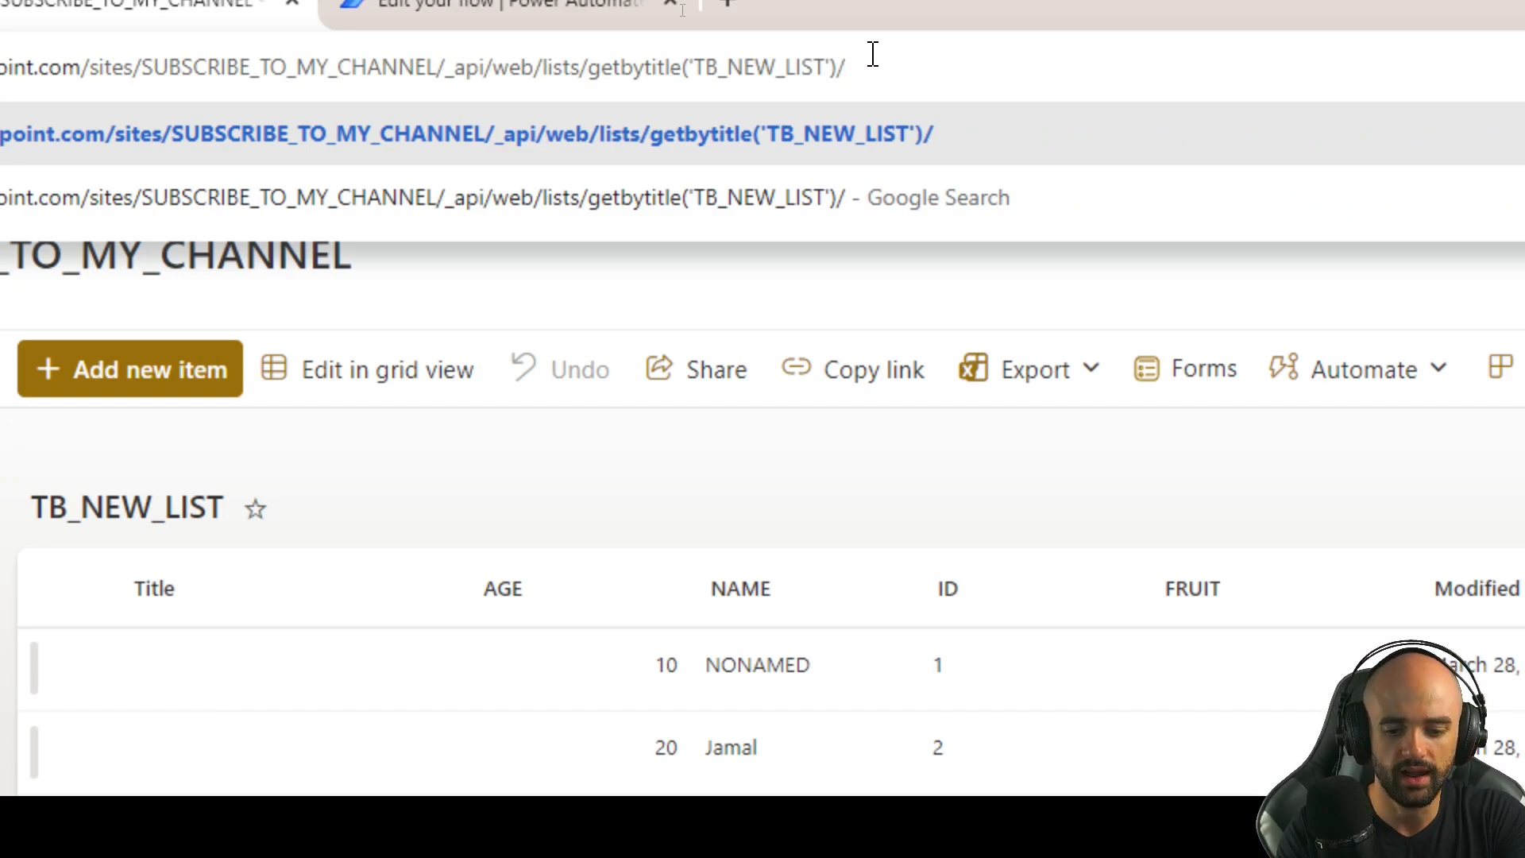
type("item(")
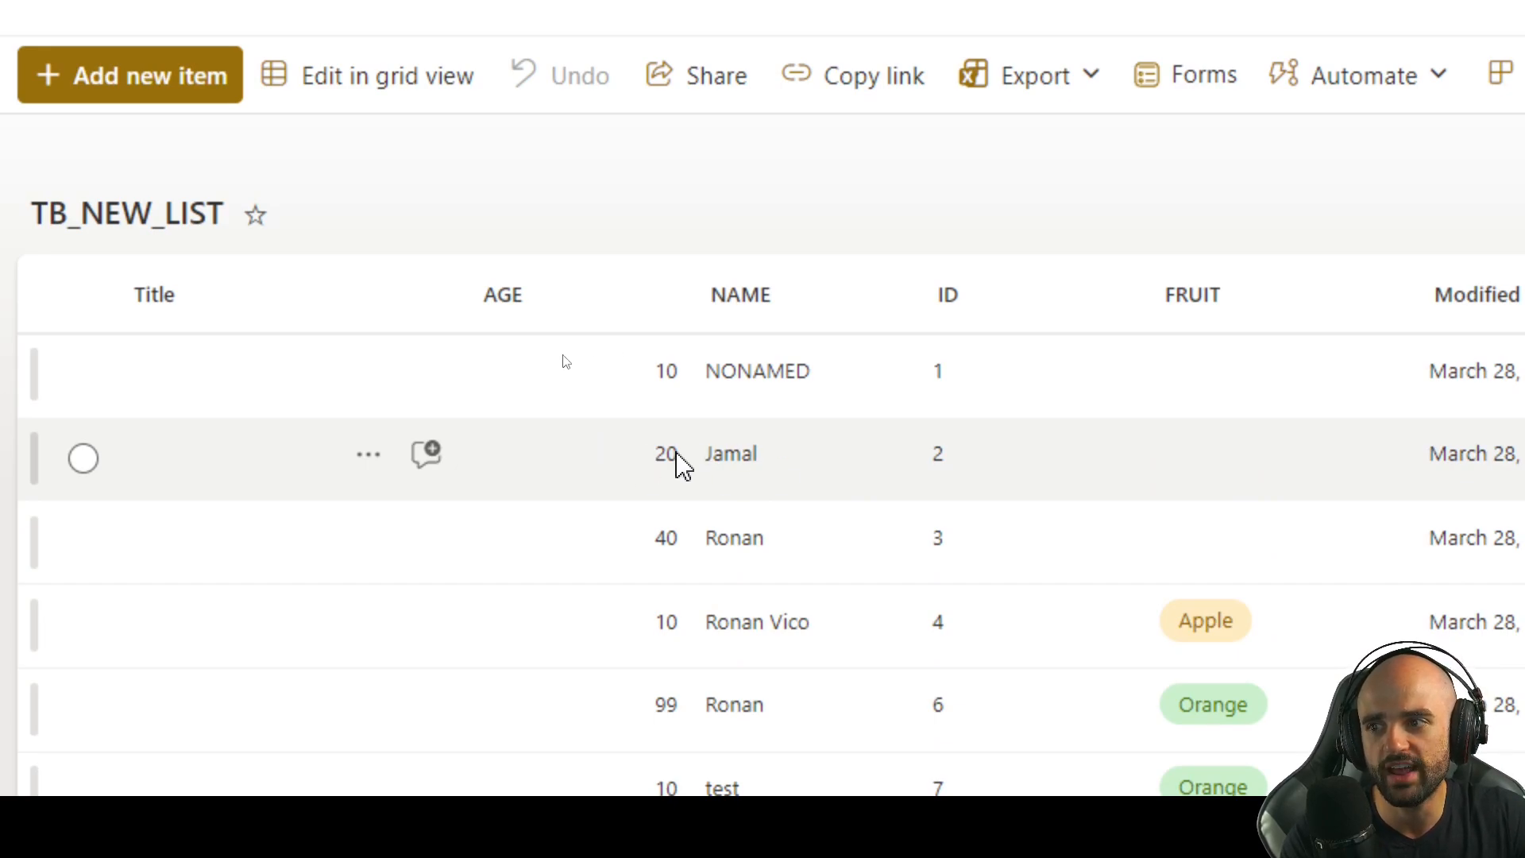
type("2)")
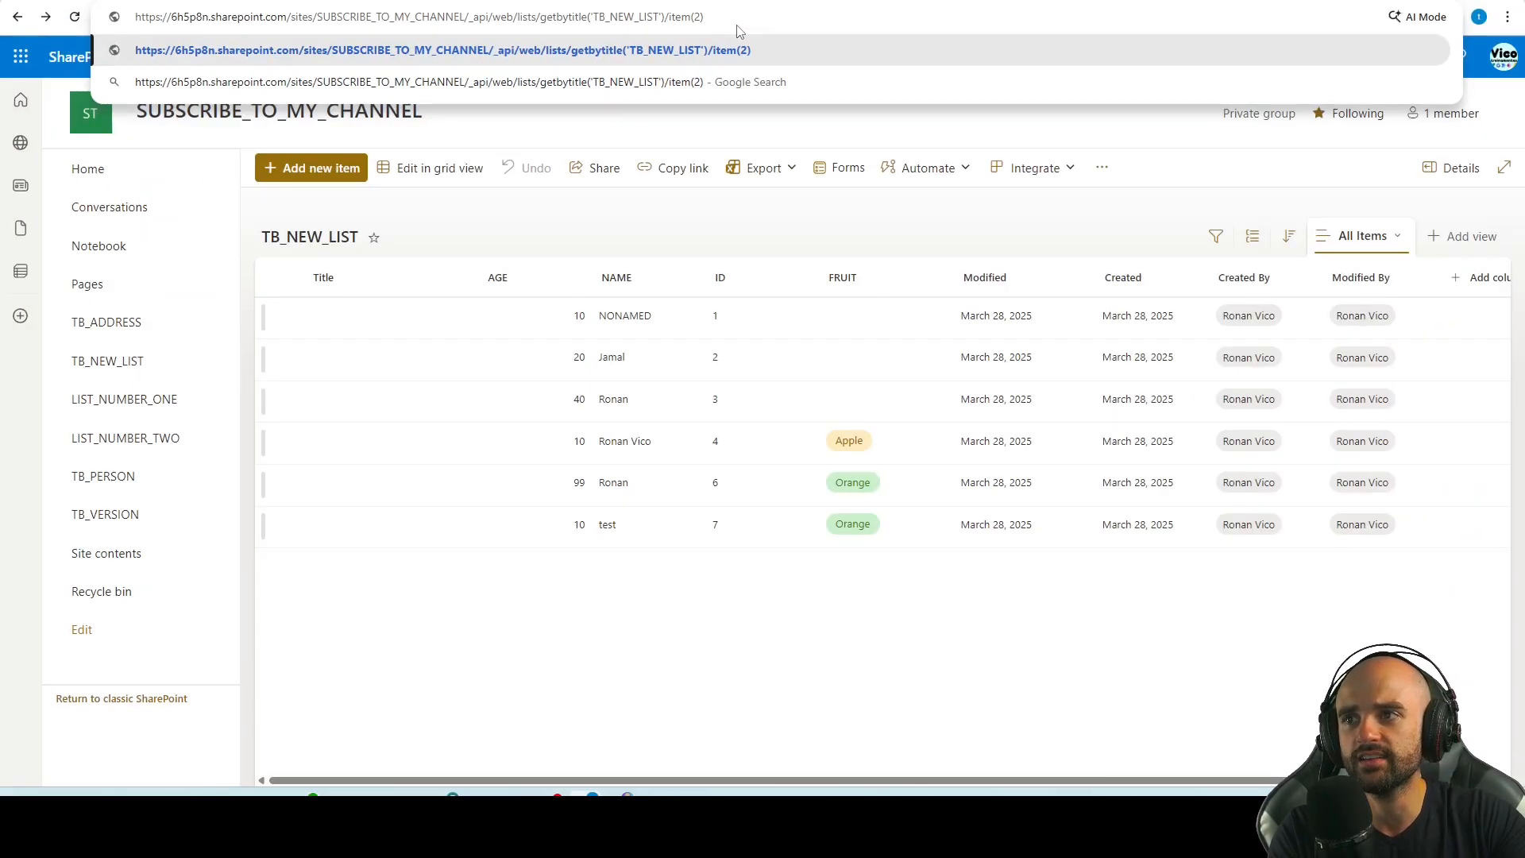
key("Return")
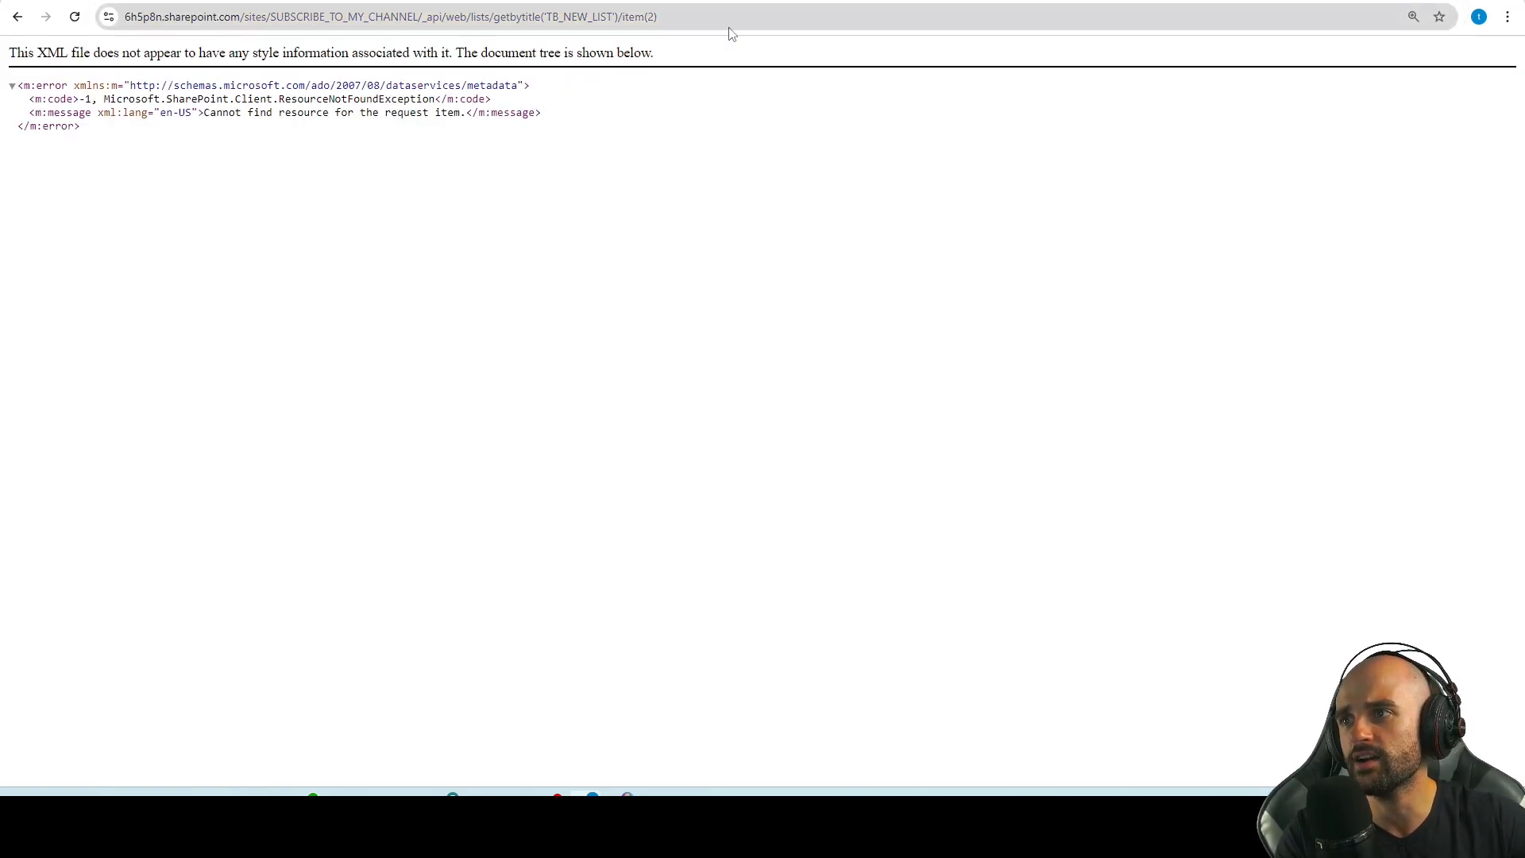
Correct item(2) to items(2) at the end of the endpoint address and load it again.
left_click(602, 17)
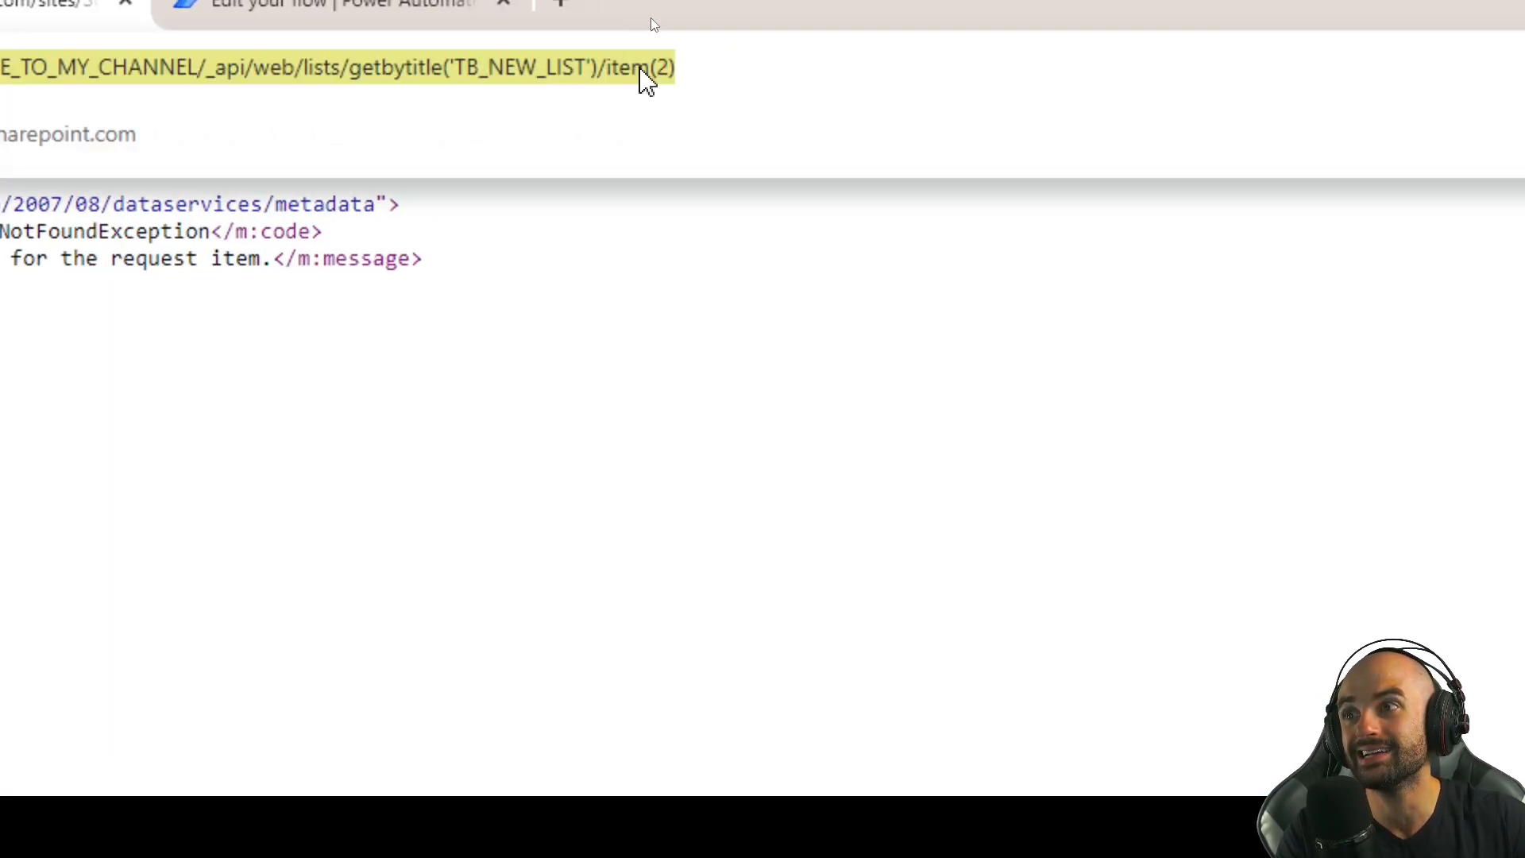
key("End")
left_click(722, 67)
type("s")
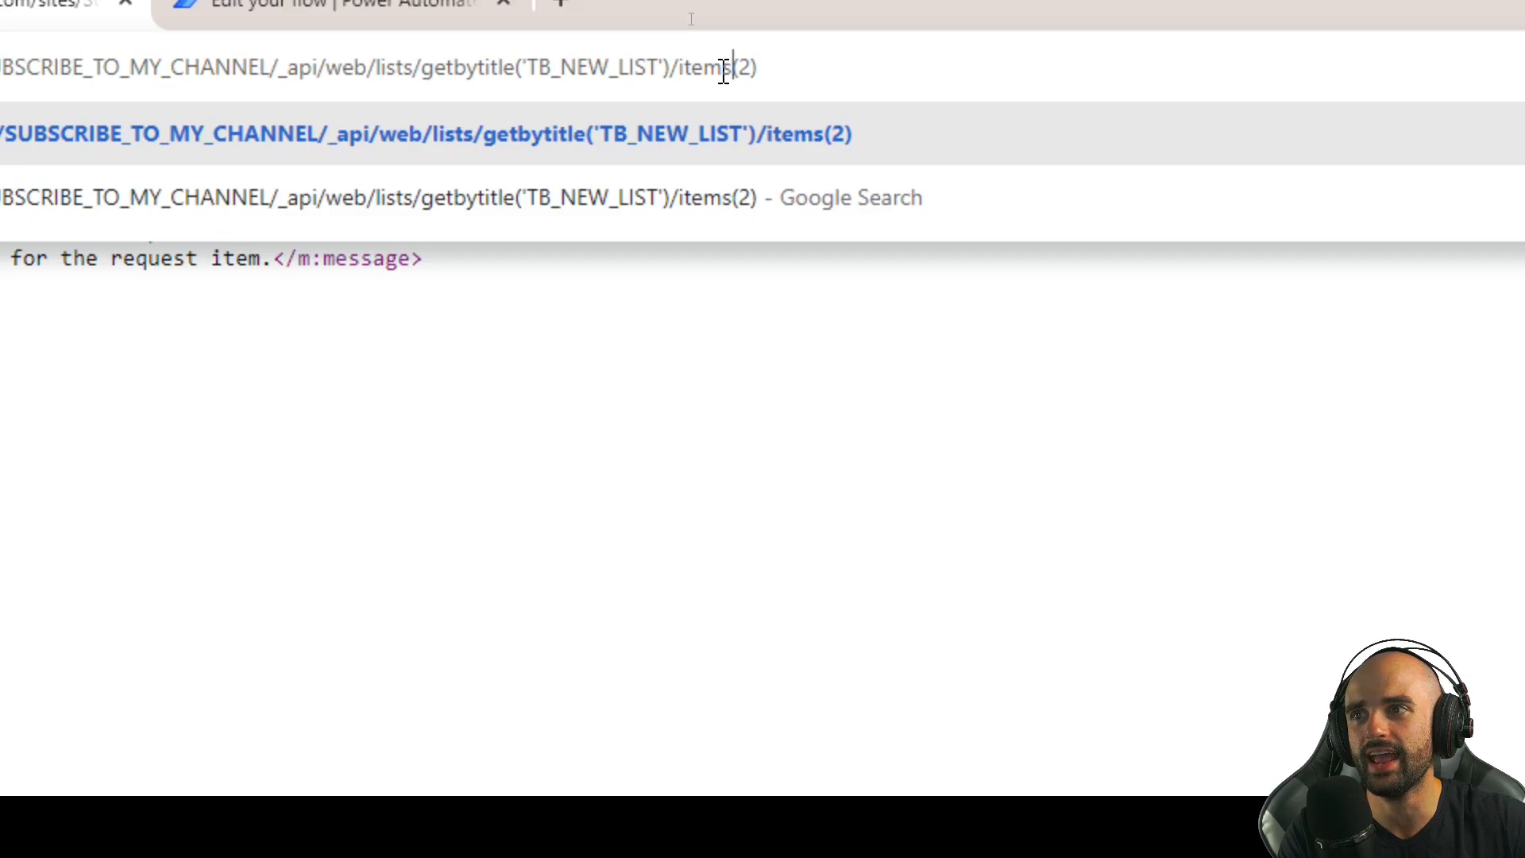
key("Return")
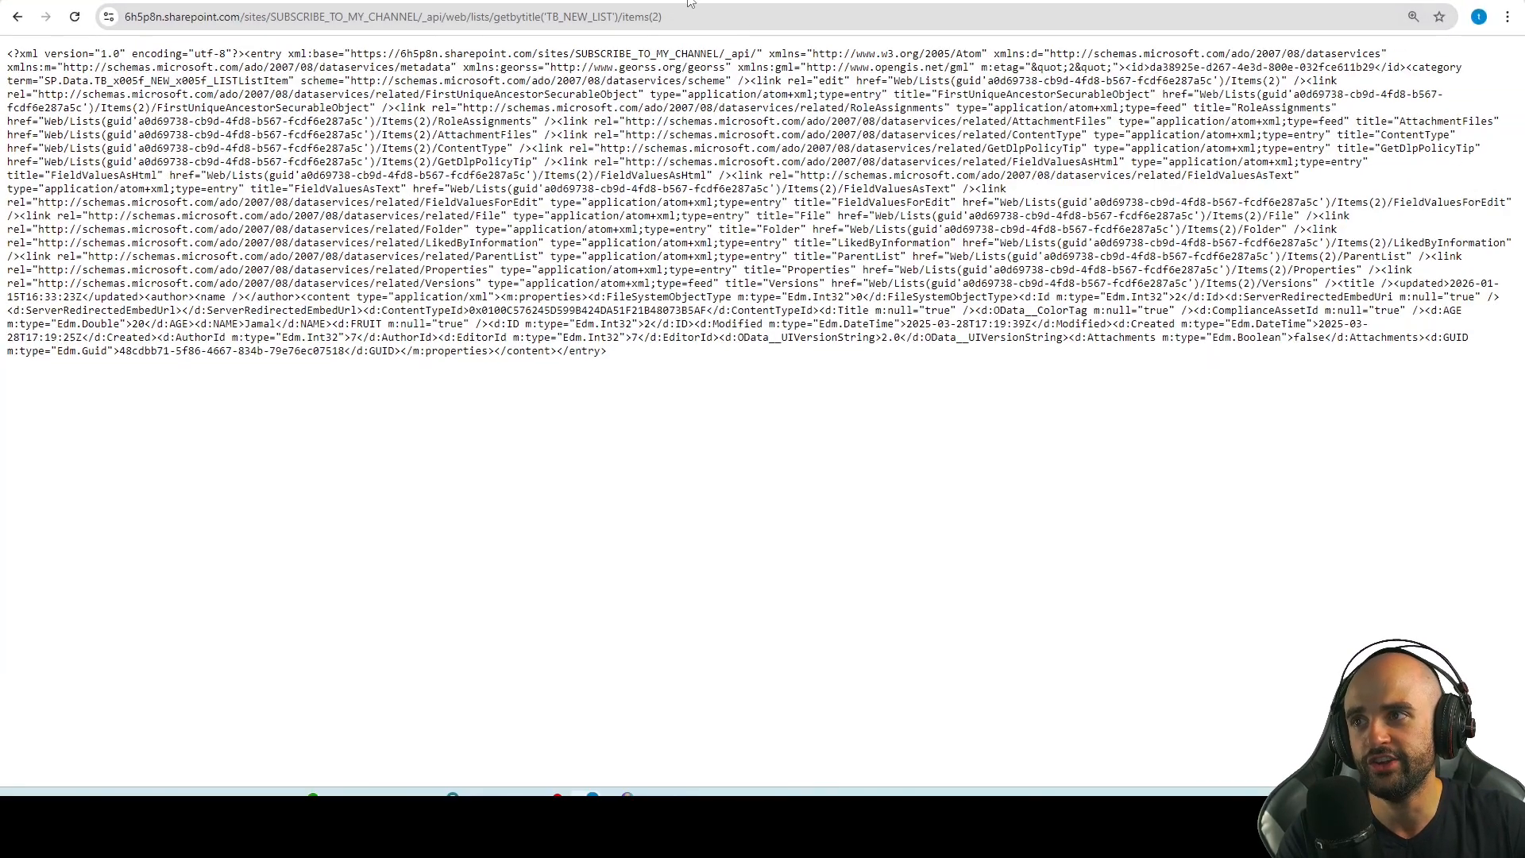
Copy the endpoint address into the flow request's Uri and trim the site address so it reads _api/web/lists/getbytitle('TB_NEW_LIST')/items(2).
left_click(688, 16)
key("ctrl+c")
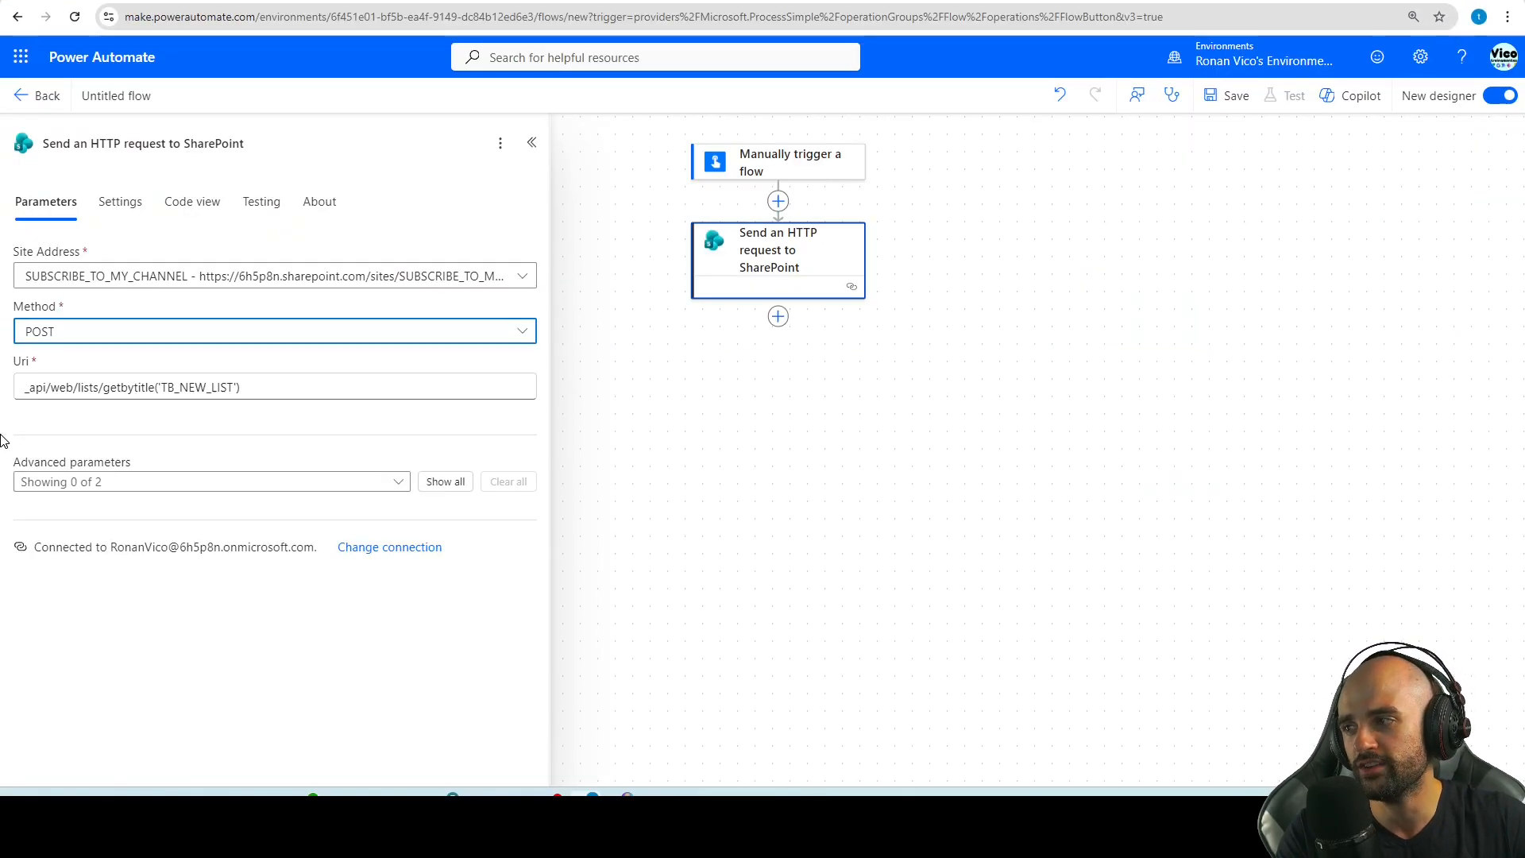
left_click(218, 389)
key("ctrl+a")
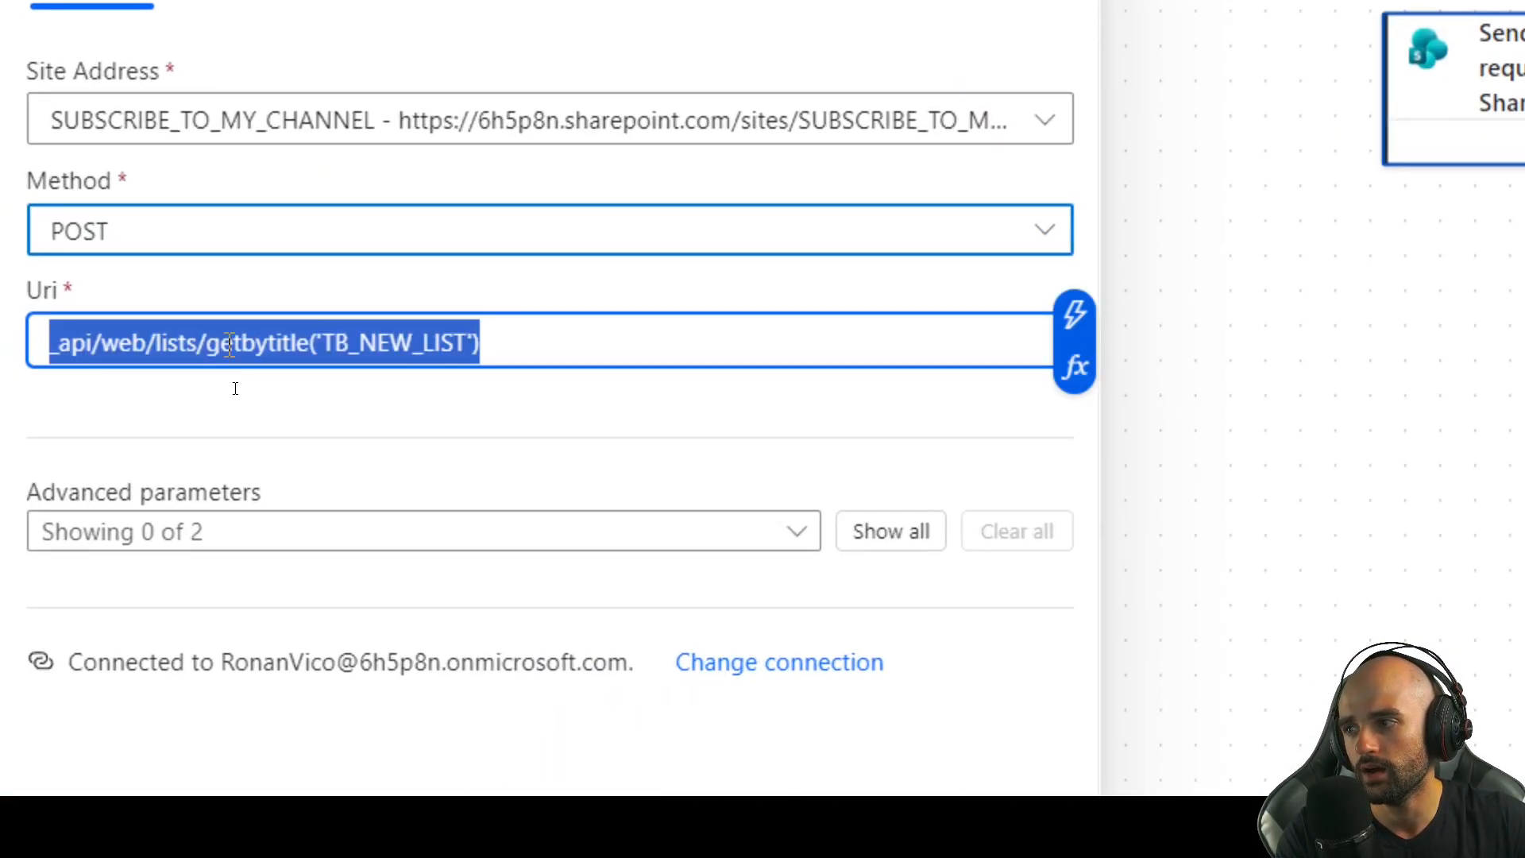
key("ctrl+v")
left_click_drag(784, 343, 11, 390)
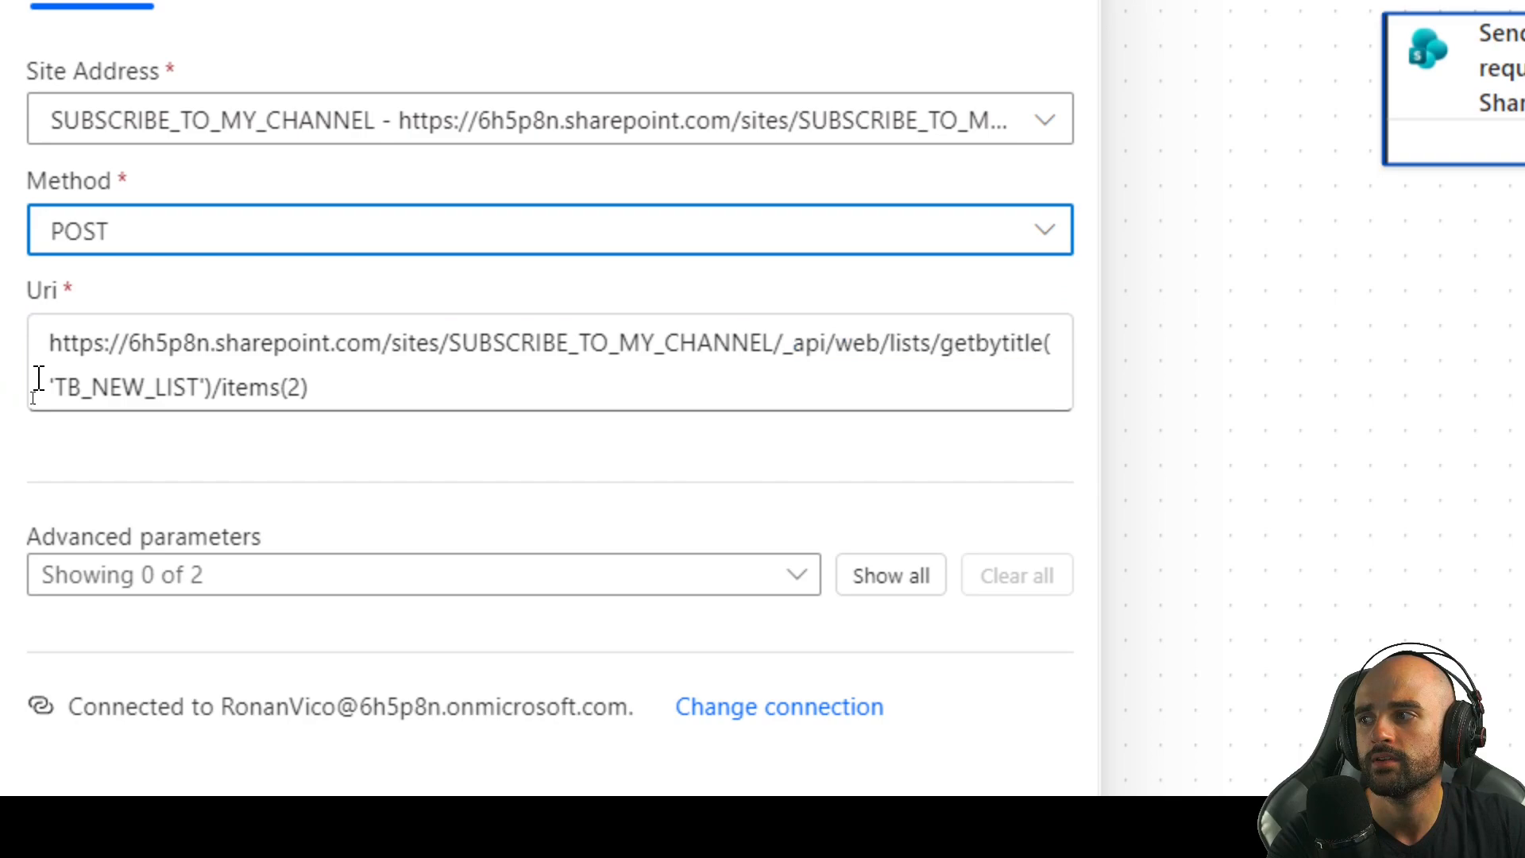
left_click_drag(785, 343, 50, 340)
key("BackSpace")
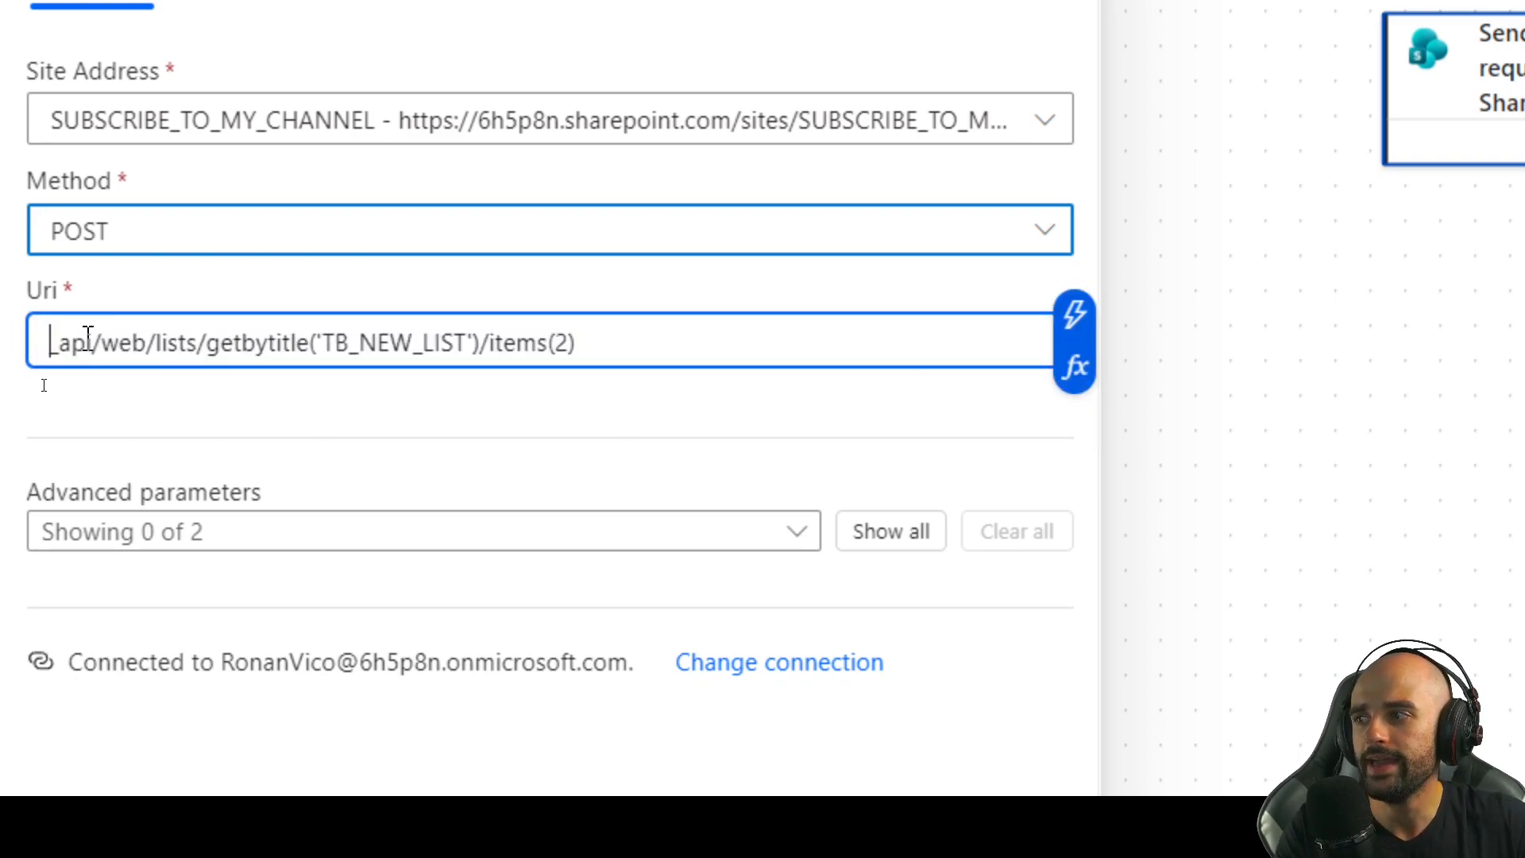
Append /ValidateUpdateListItem to the end of the request's Uri, after items(2).
left_click_drag(209, 342, 12, 349)
left_click(647, 338)
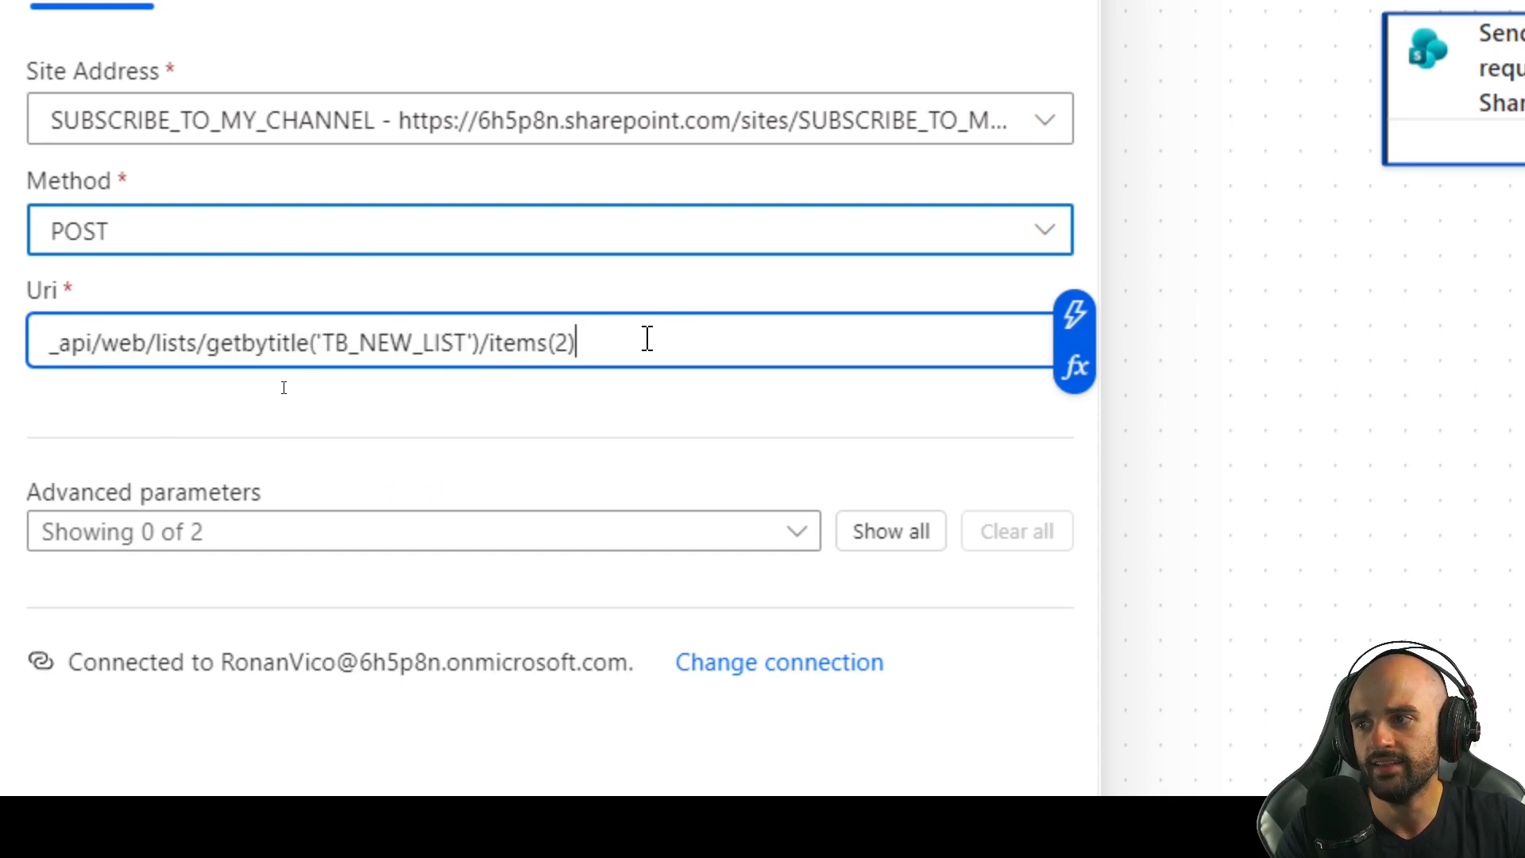
left_click_drag(648, 339, 489, 343)
left_click(646, 344)
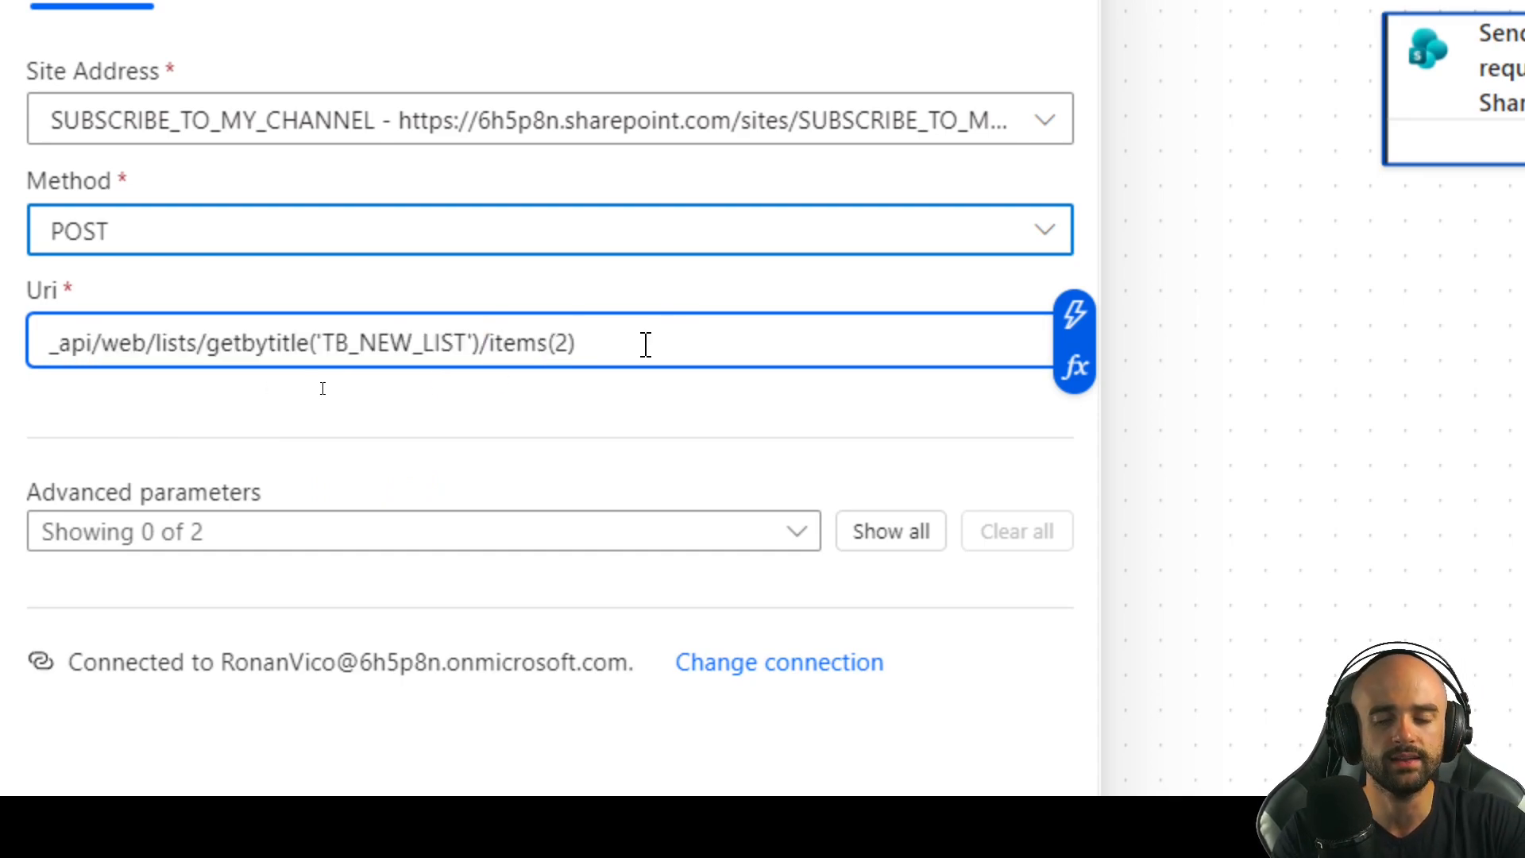
type("/")
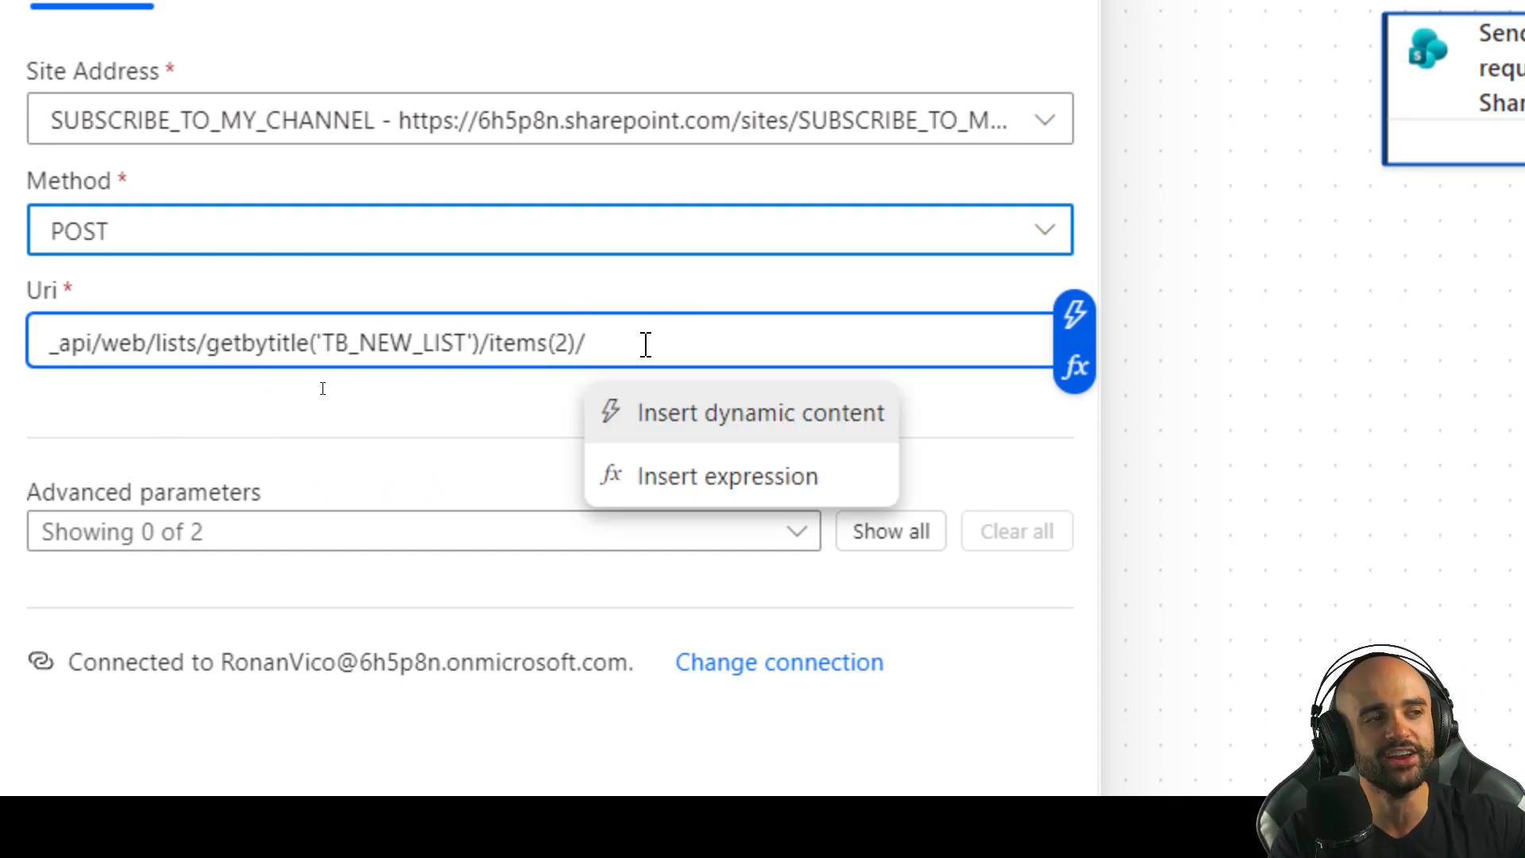
type("ValidateUpdate")
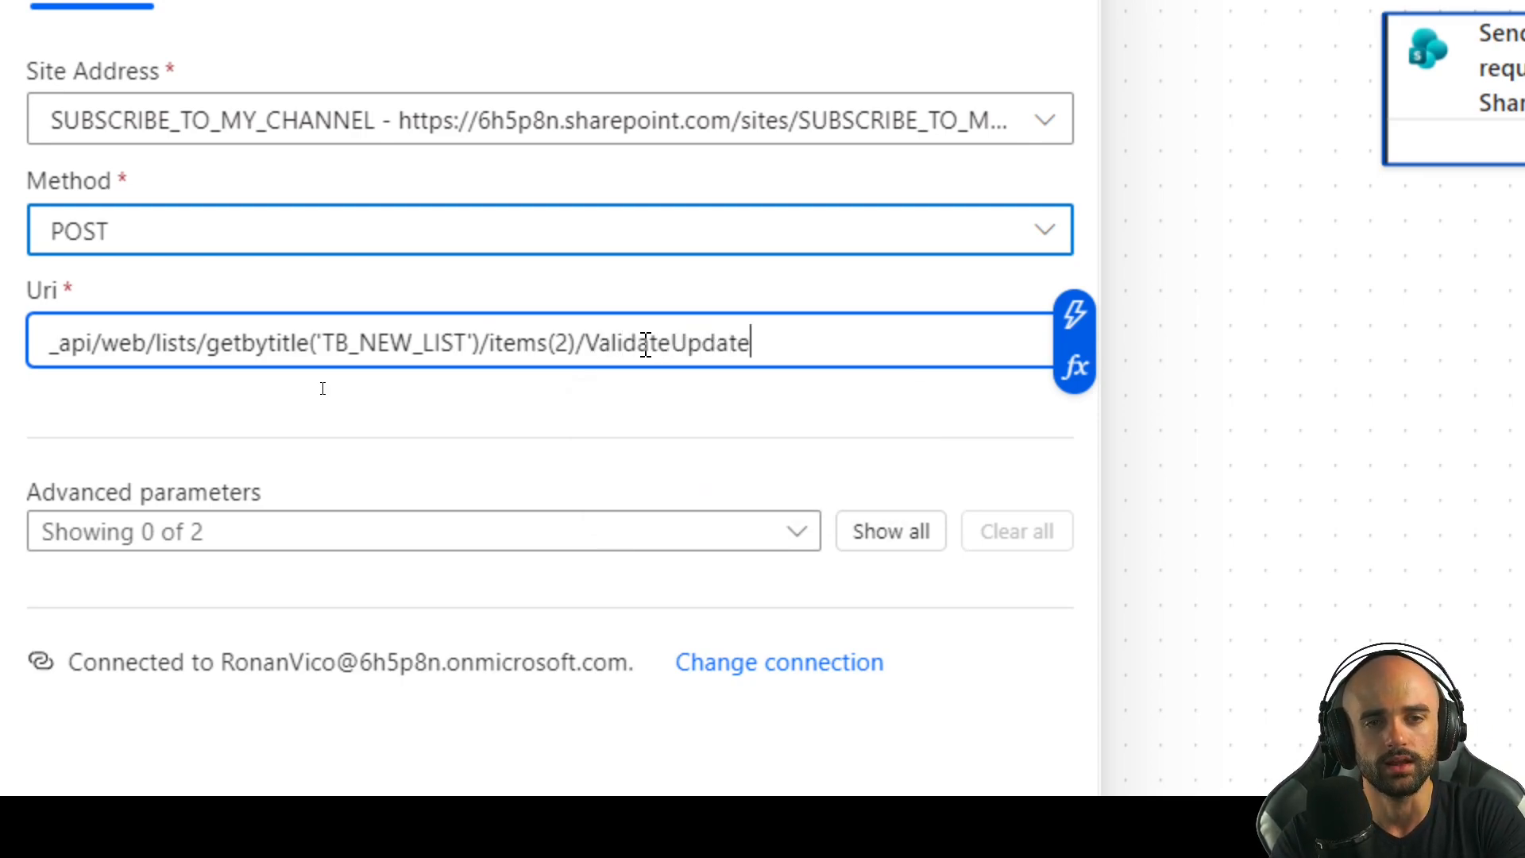
type("ListItem")
left_click(637, 408)
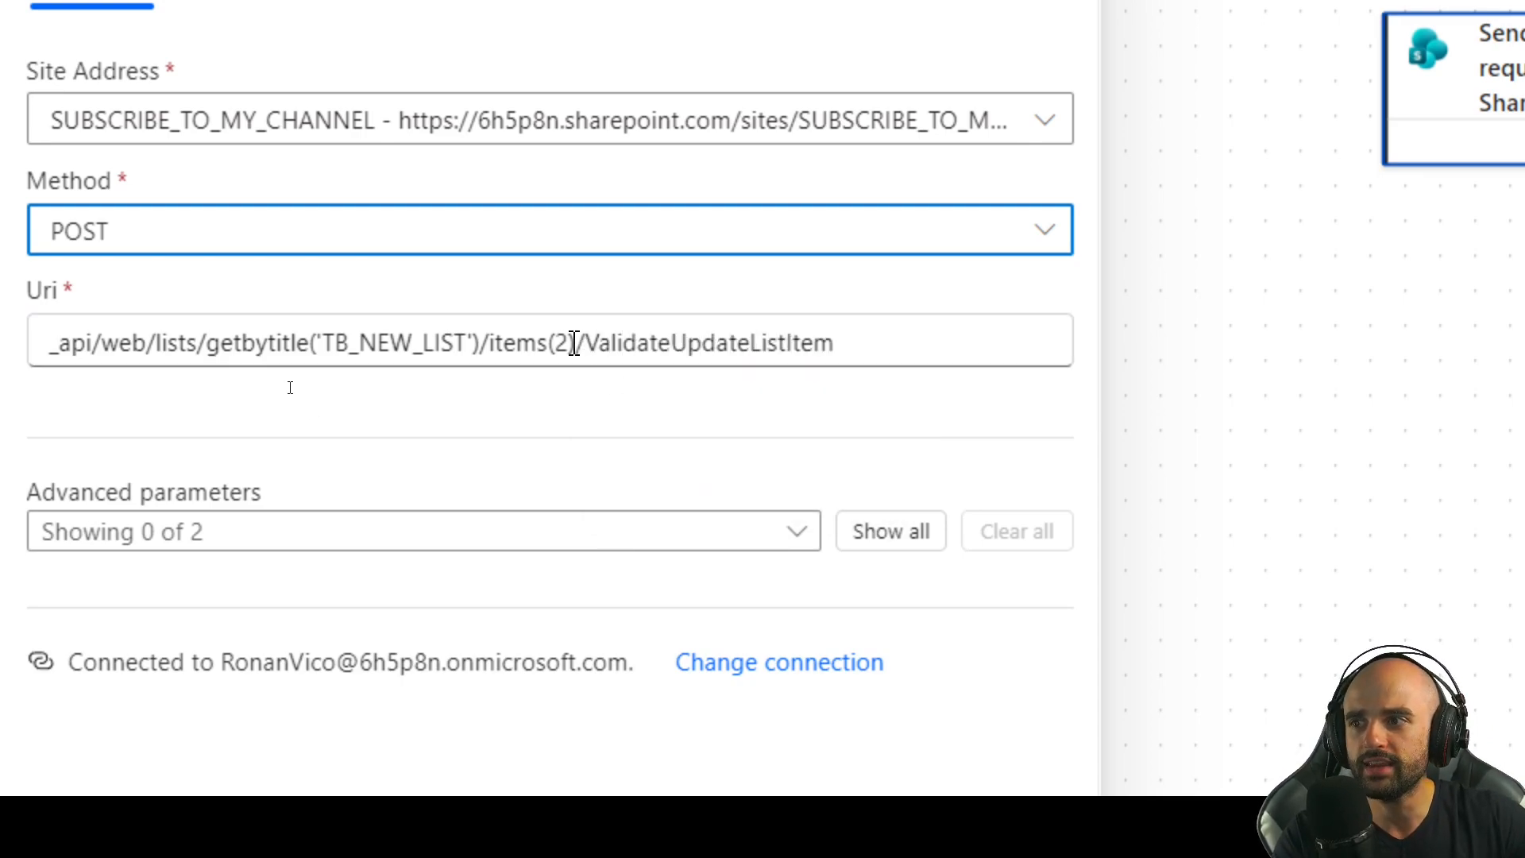
left_click_drag(573, 343, 1038, 340)
left_click(847, 340)
left_click(833, 383)
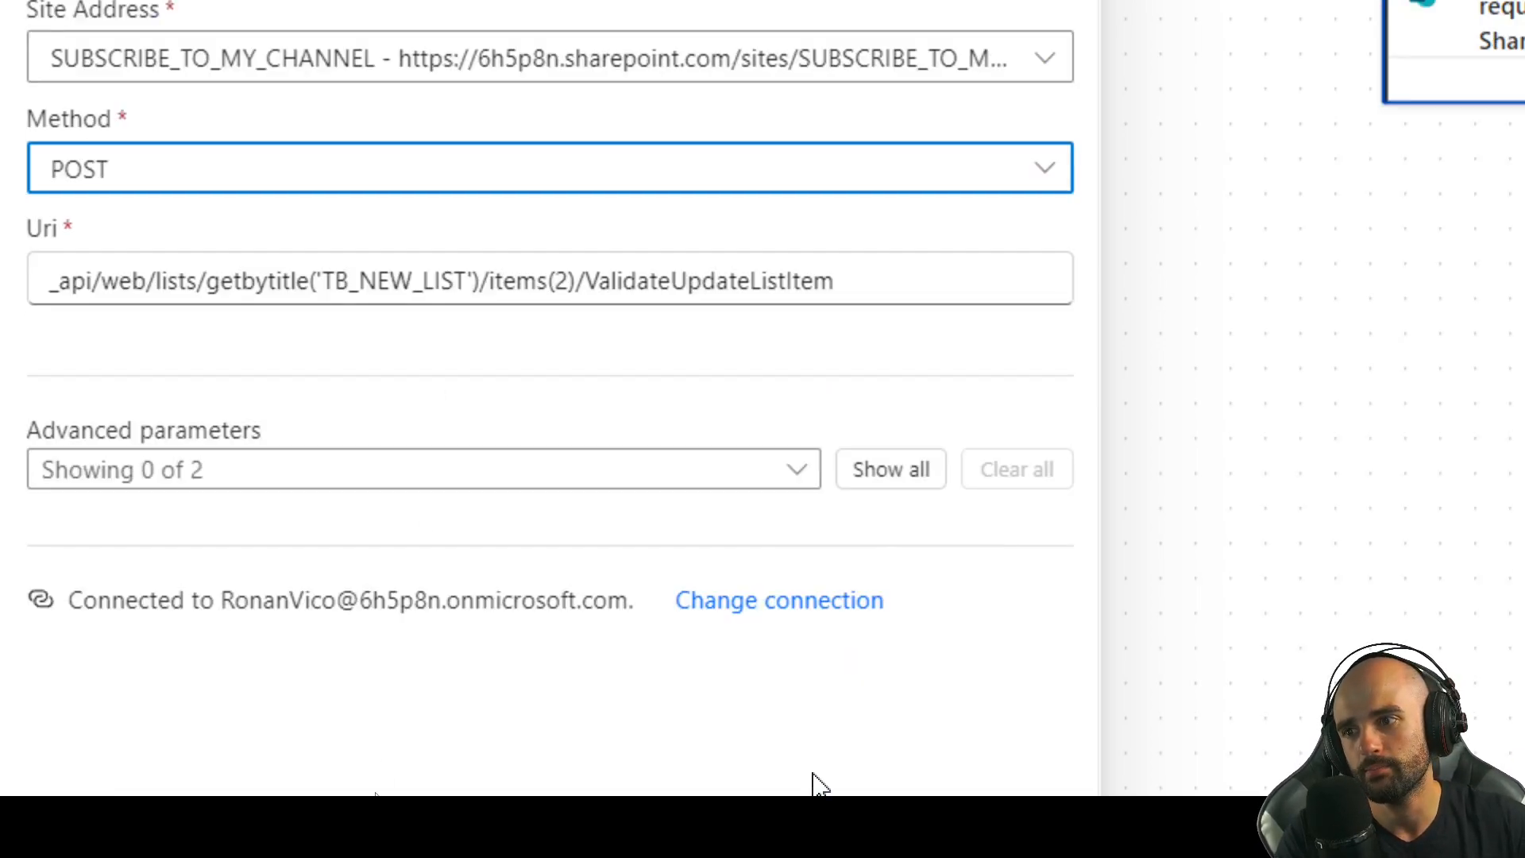
Add the Body advanced parameter and paste the formValues JSON with Author and Editor account entries and bNewDocumentUpdate set to true.
left_click(535, 530)
left_click(158, 645)
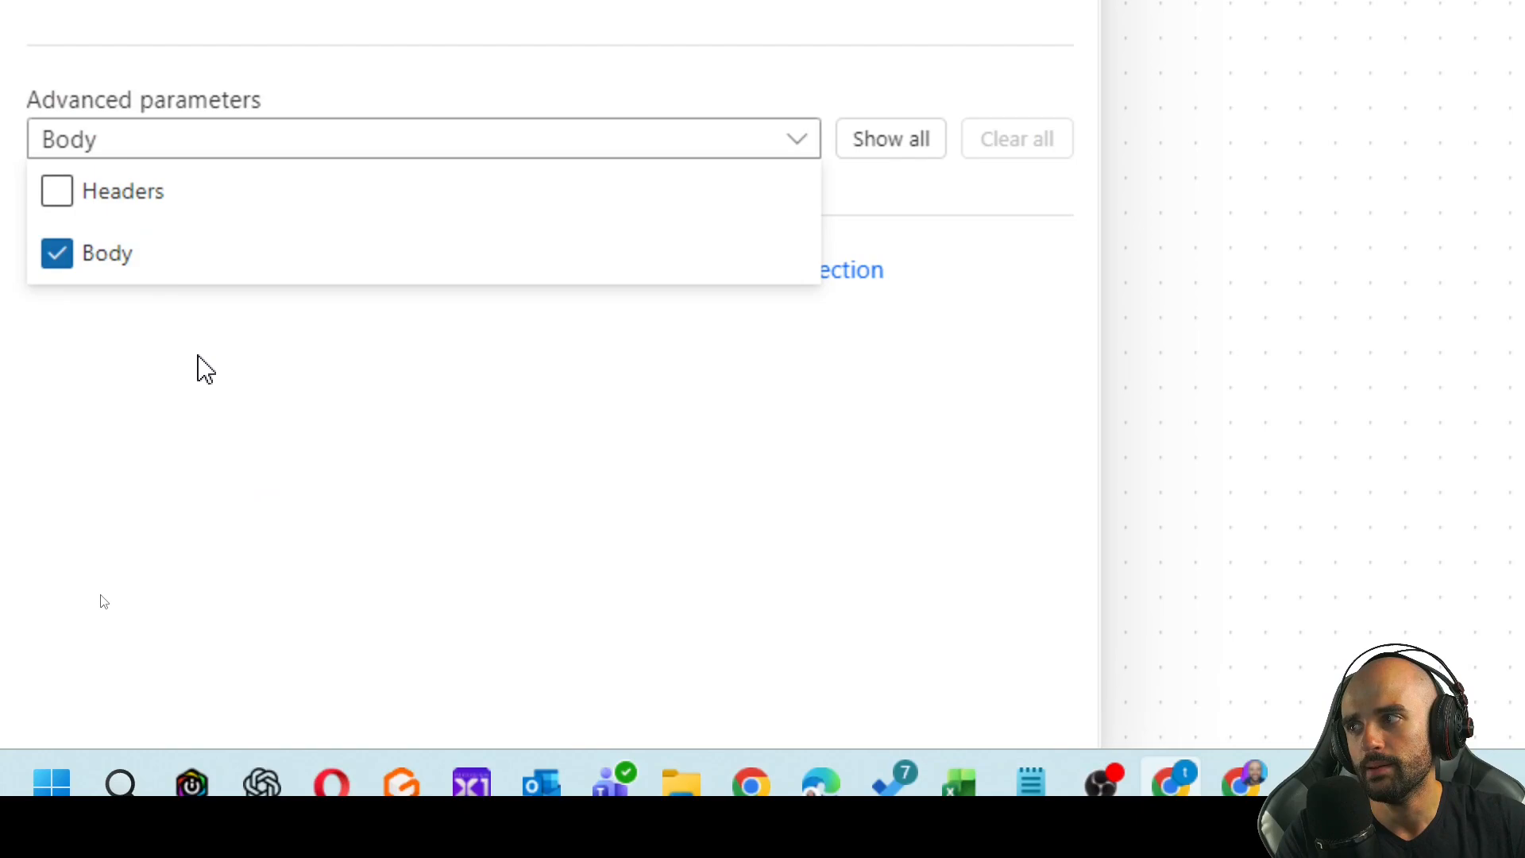
left_click(198, 367)
left_click(352, 512)
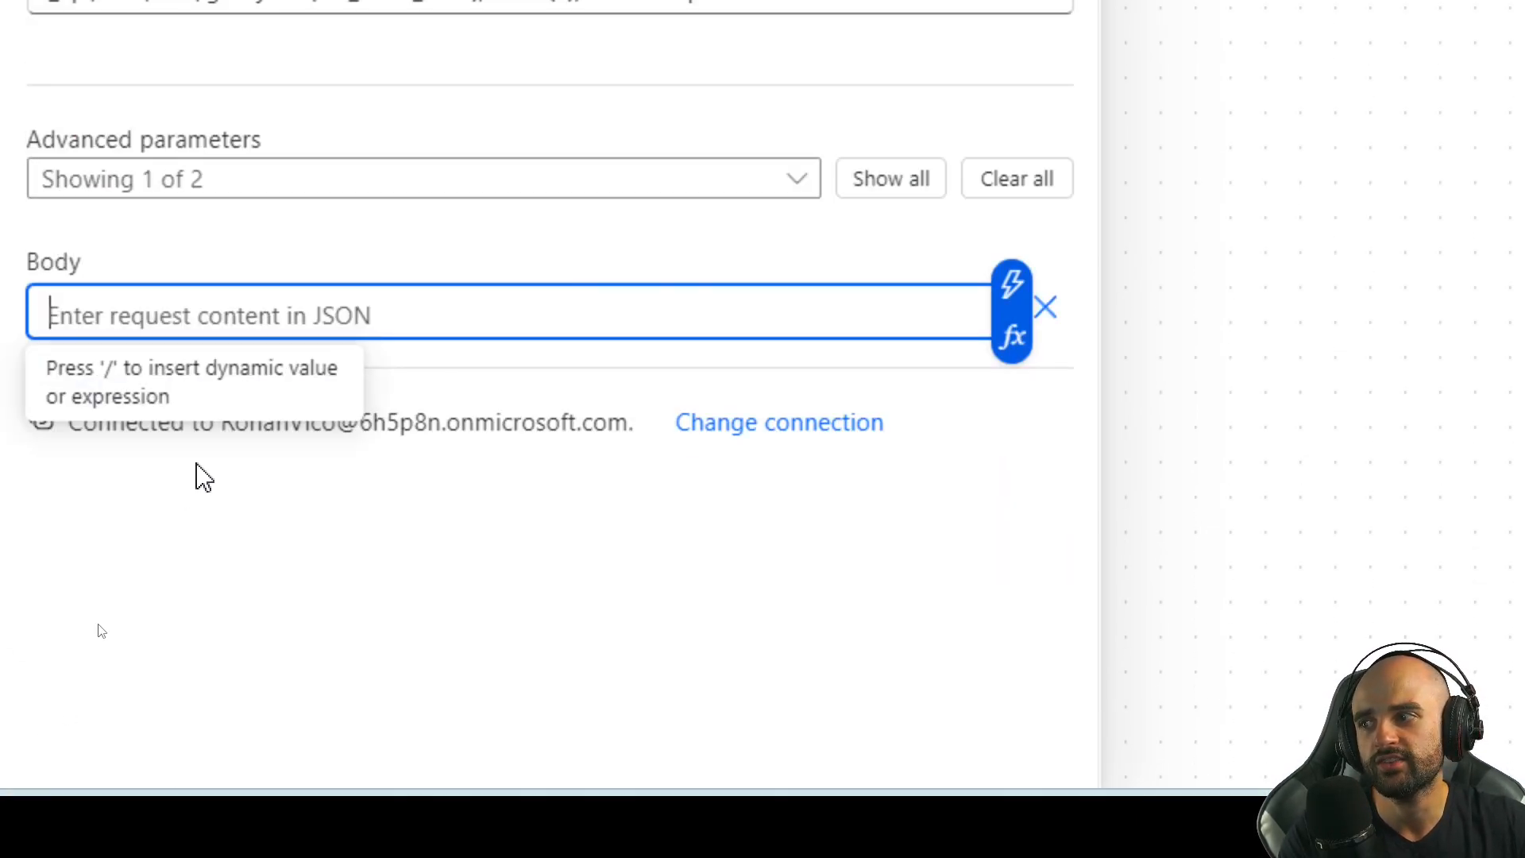
left_click(184, 546)
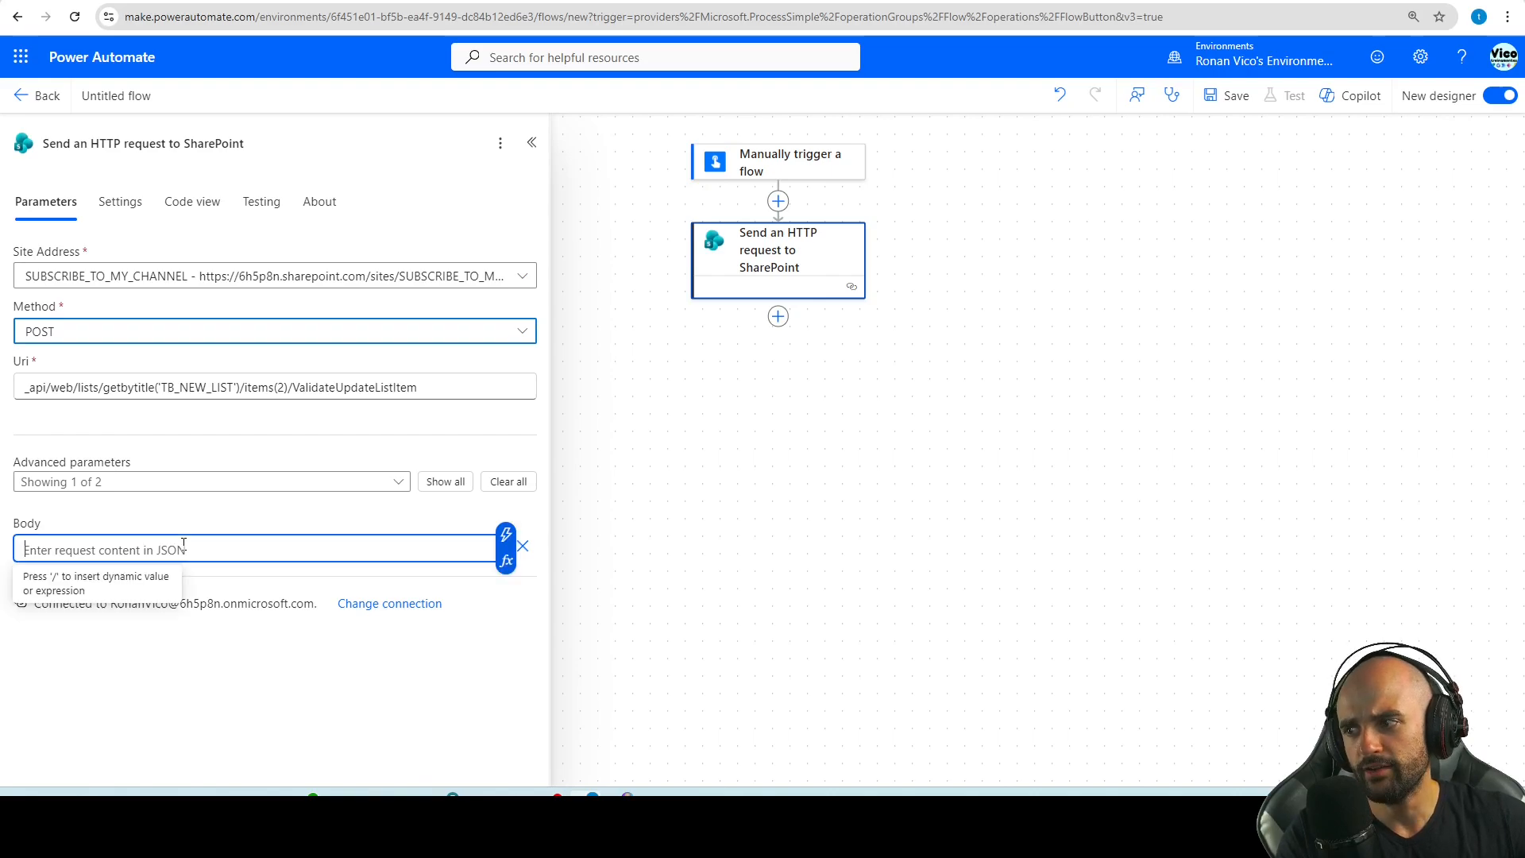
key("ctrl+v")
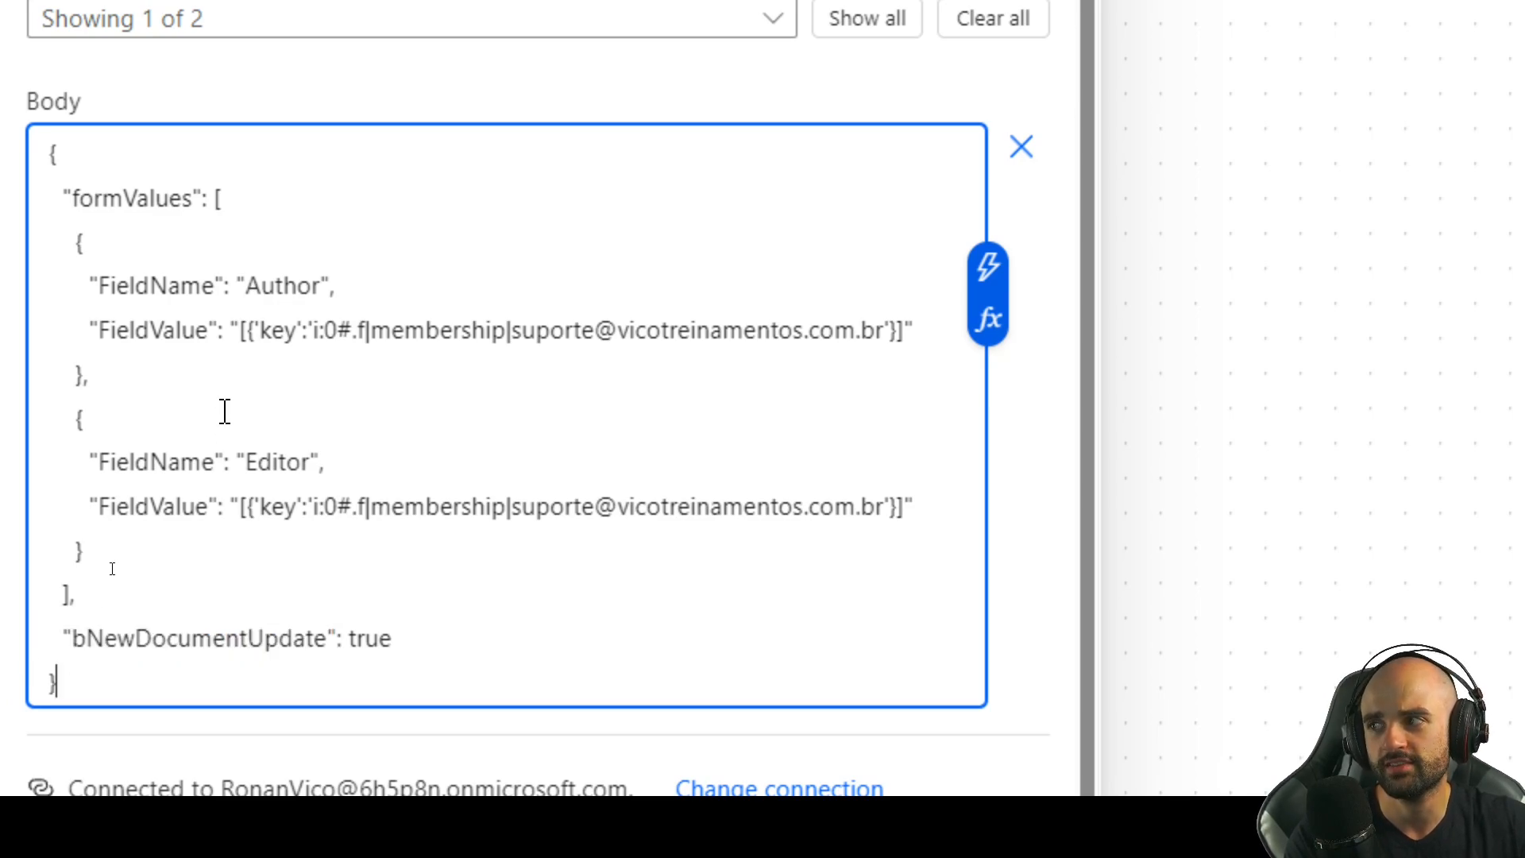
Examine the structure of the Body JSON: the formValues array and the FieldName and FieldValue keys of its first entry.
left_click_drag(72, 198, 245, 693)
left_click(246, 690)
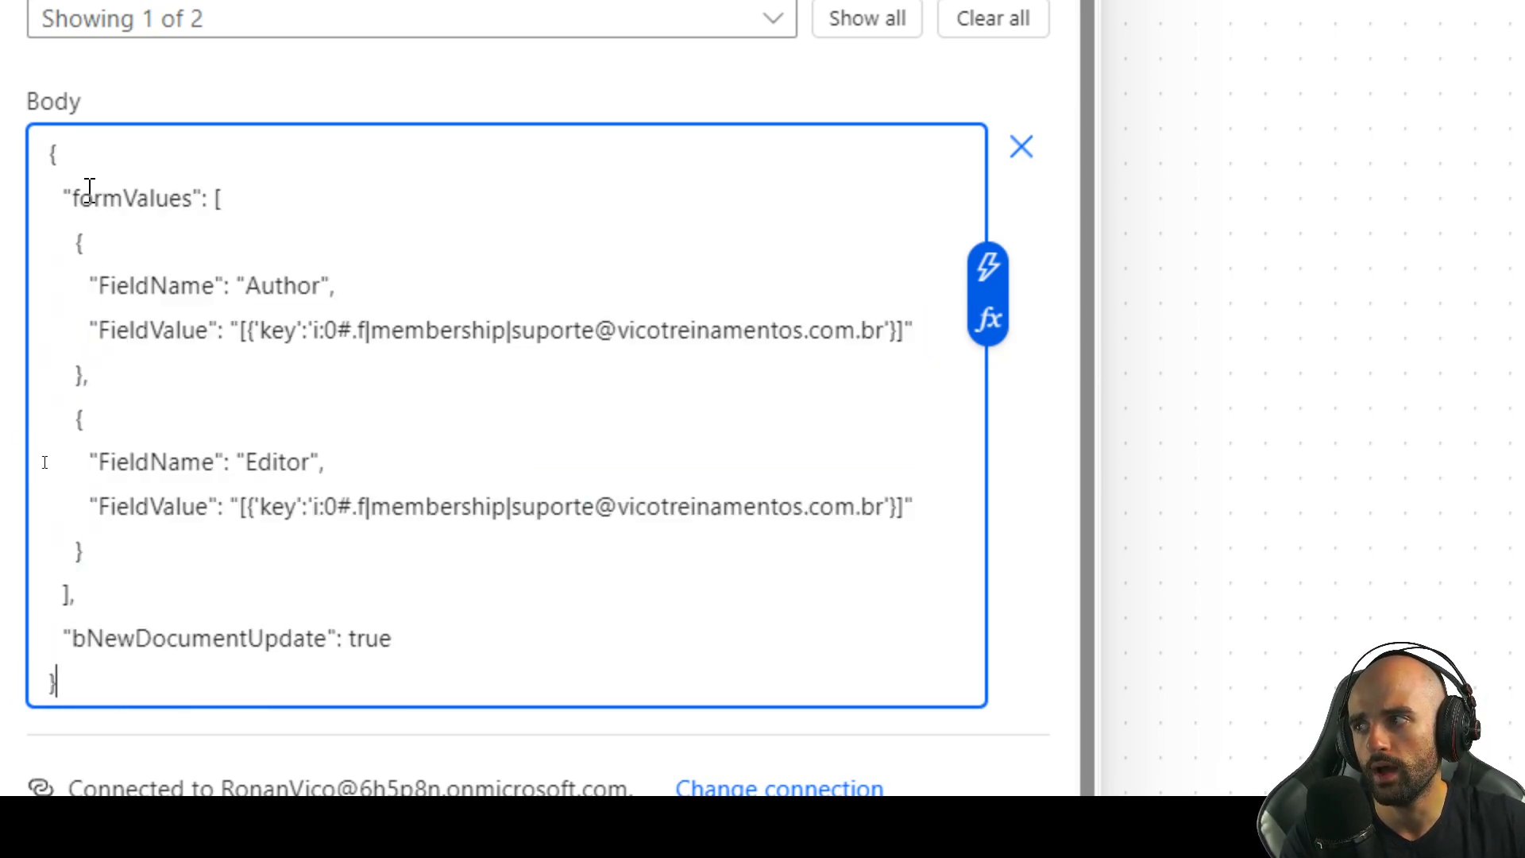
left_click_drag(68, 198, 185, 198)
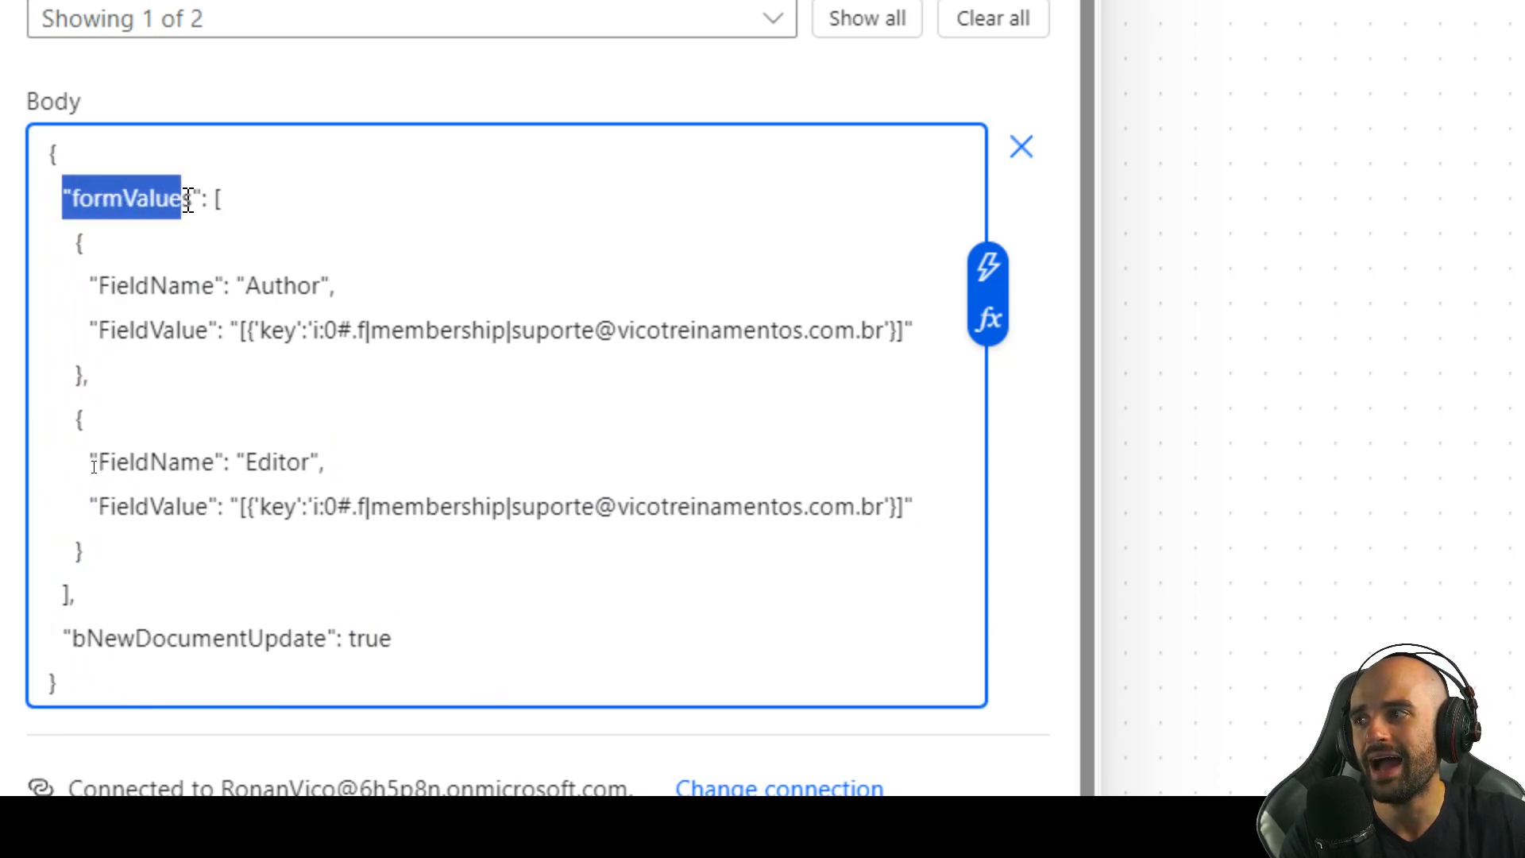
left_click(220, 200)
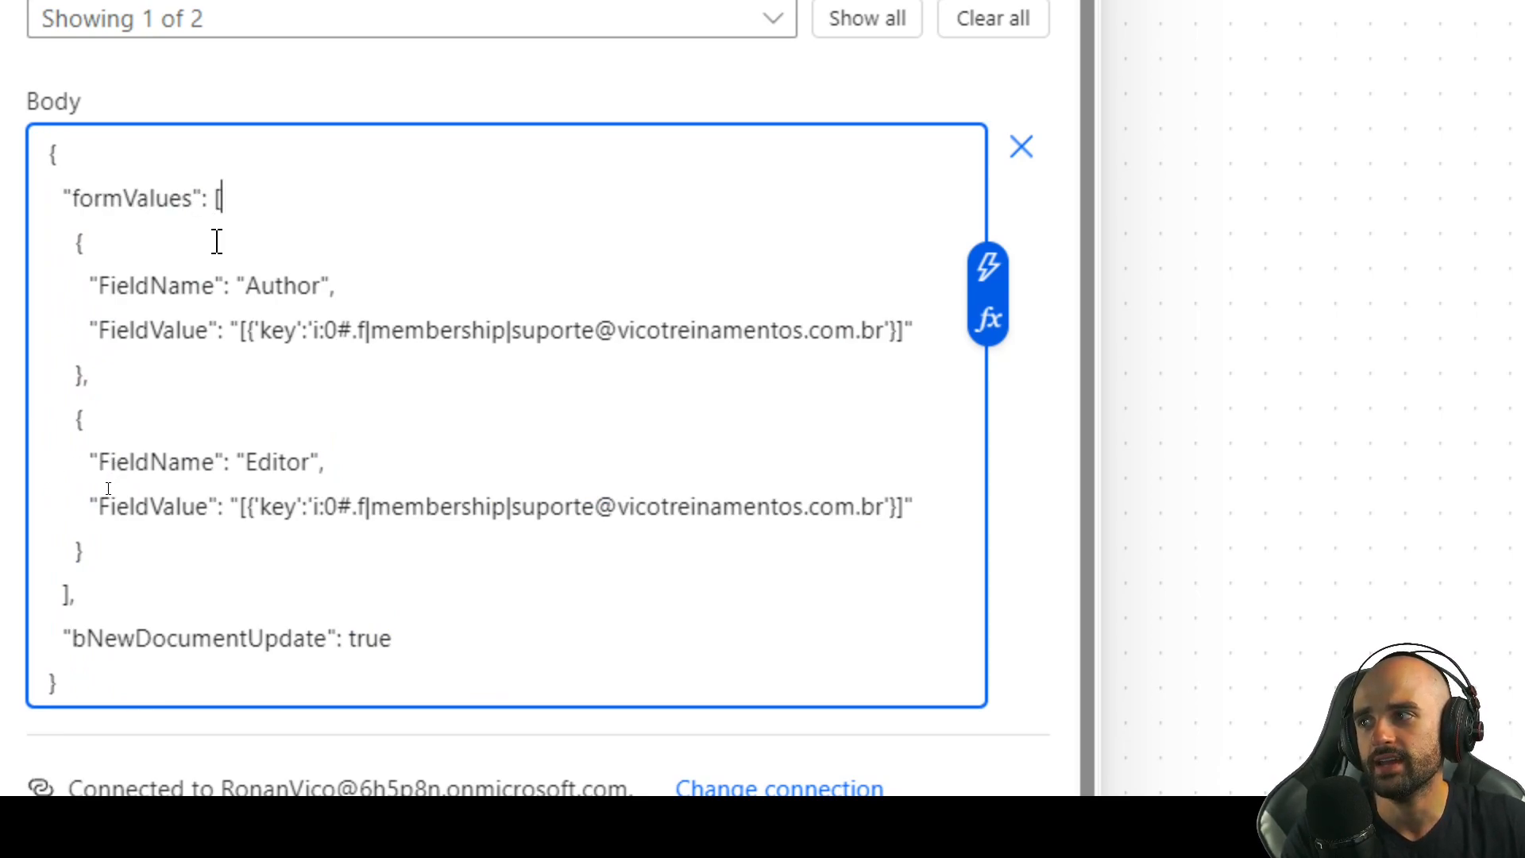
left_click_drag(82, 251, 82, 382)
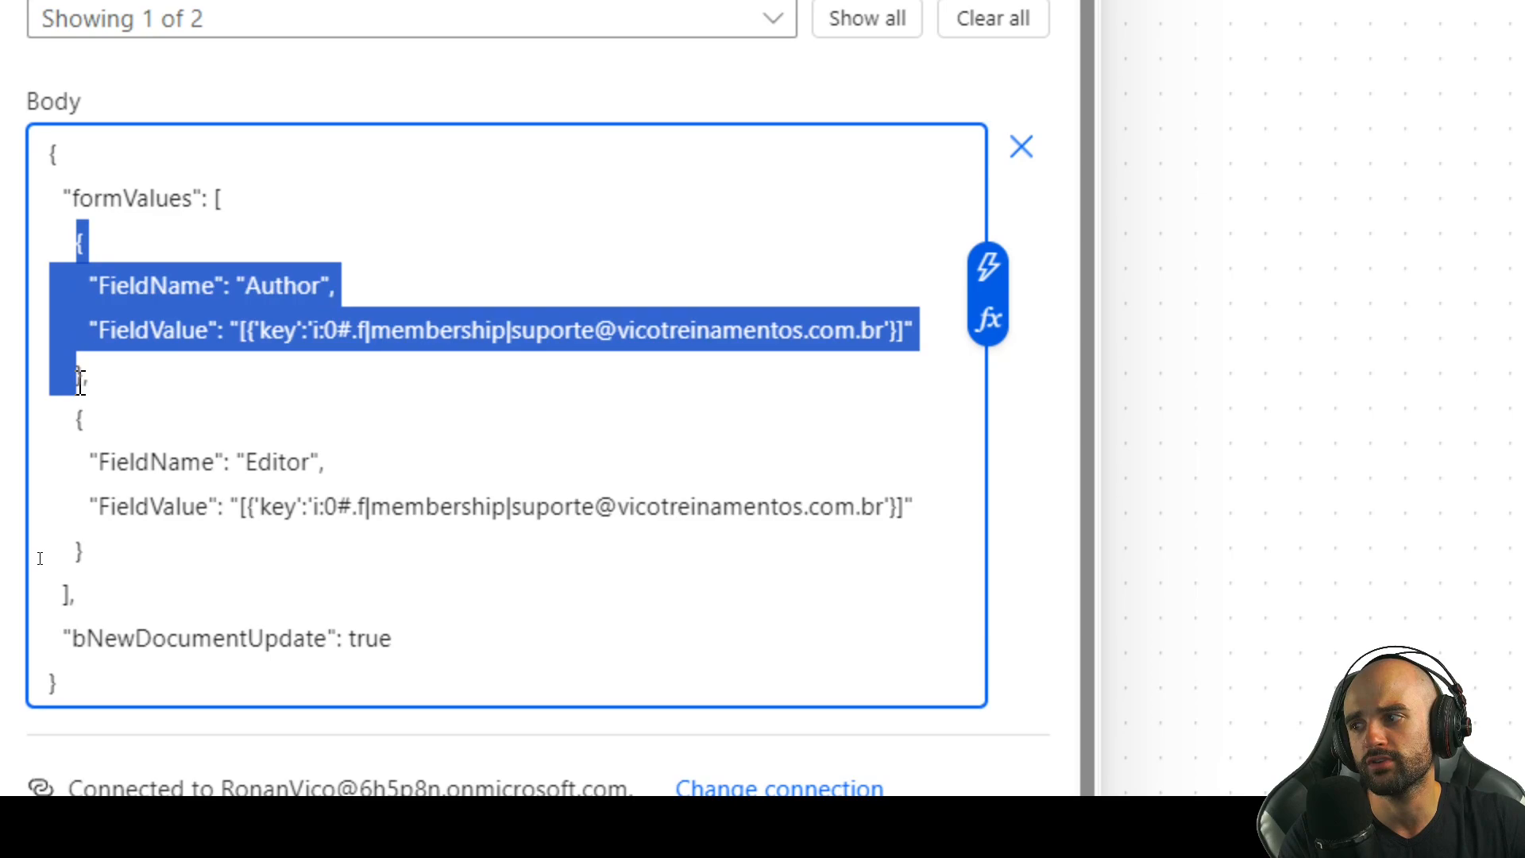
left_click(145, 452)
double_click(197, 286)
double_click(181, 342)
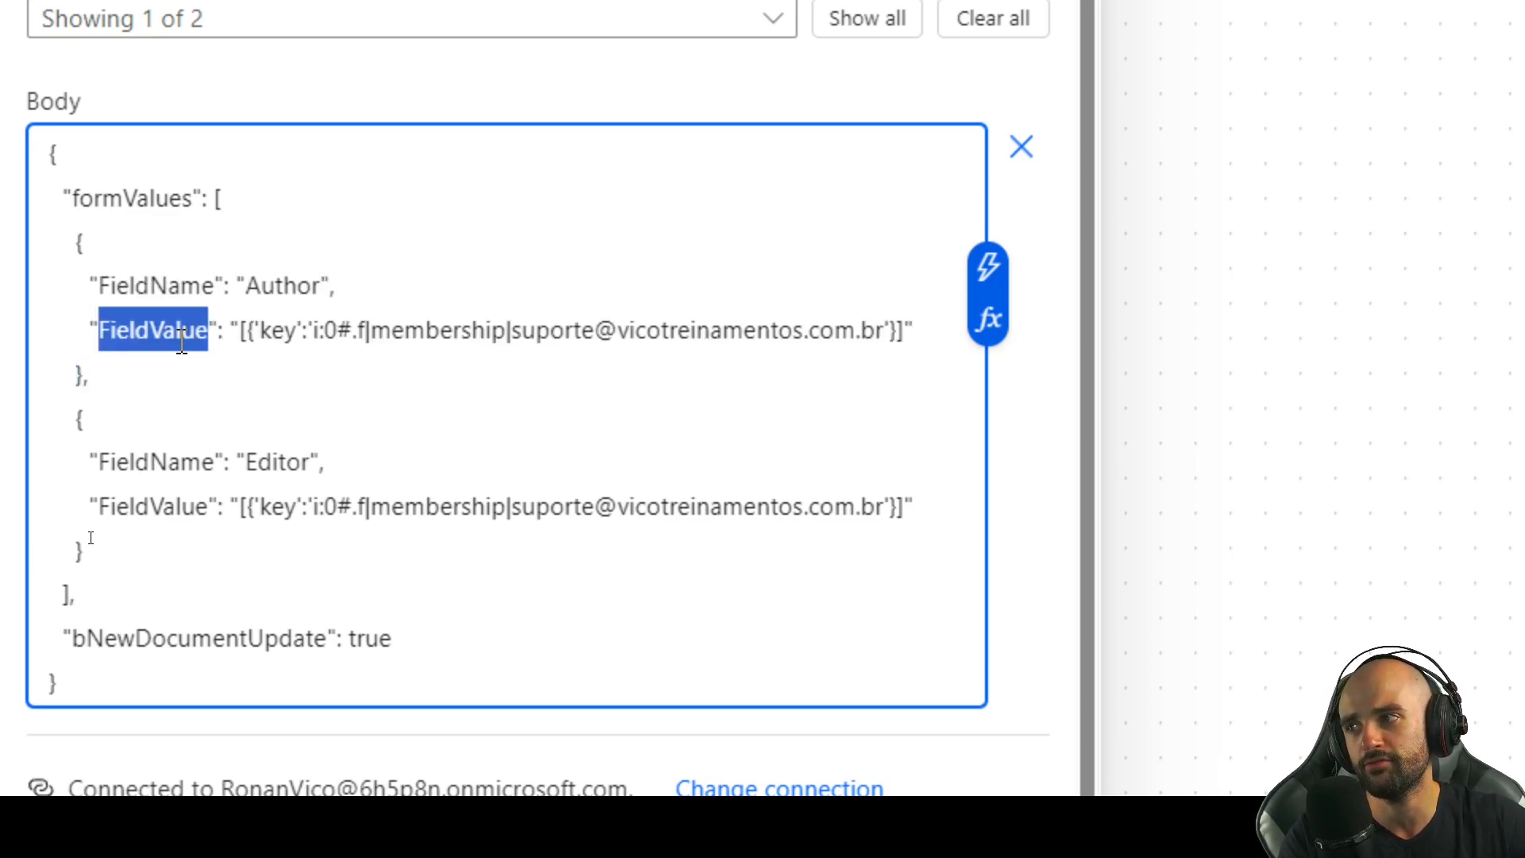
left_click(183, 368)
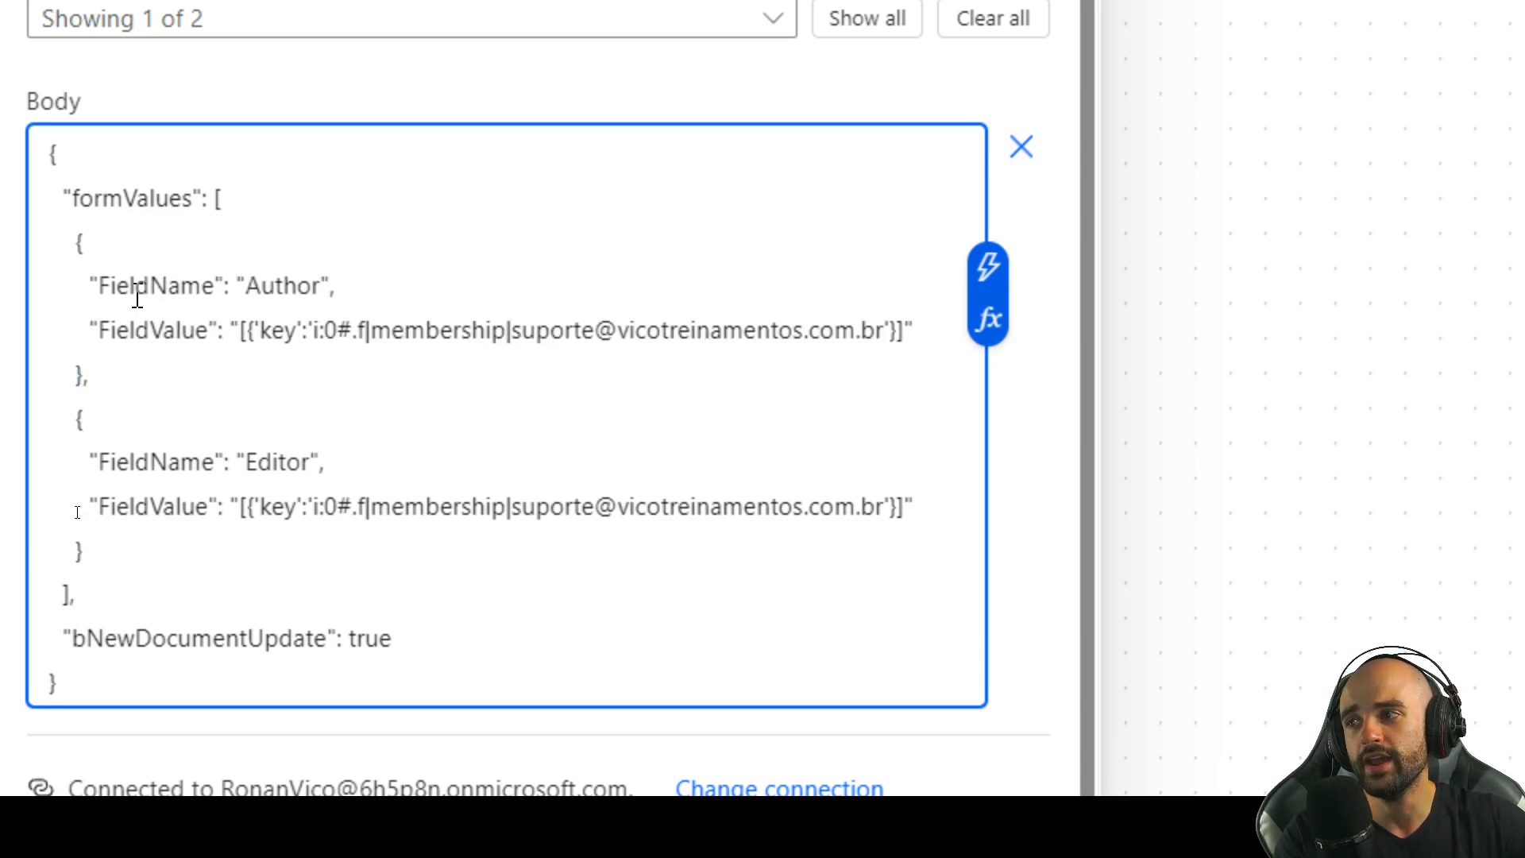
Compare the Author and Editor entries in the Body, checking each field name and its membership account value.
mouse_move(234, 263)
left_mouse_down()
mouse_move(304, 304)
mouse_move(851, 353)
left_mouse_up()
left_click_drag(241, 446, 325, 471)
left_click_drag(212, 499, 914, 569)
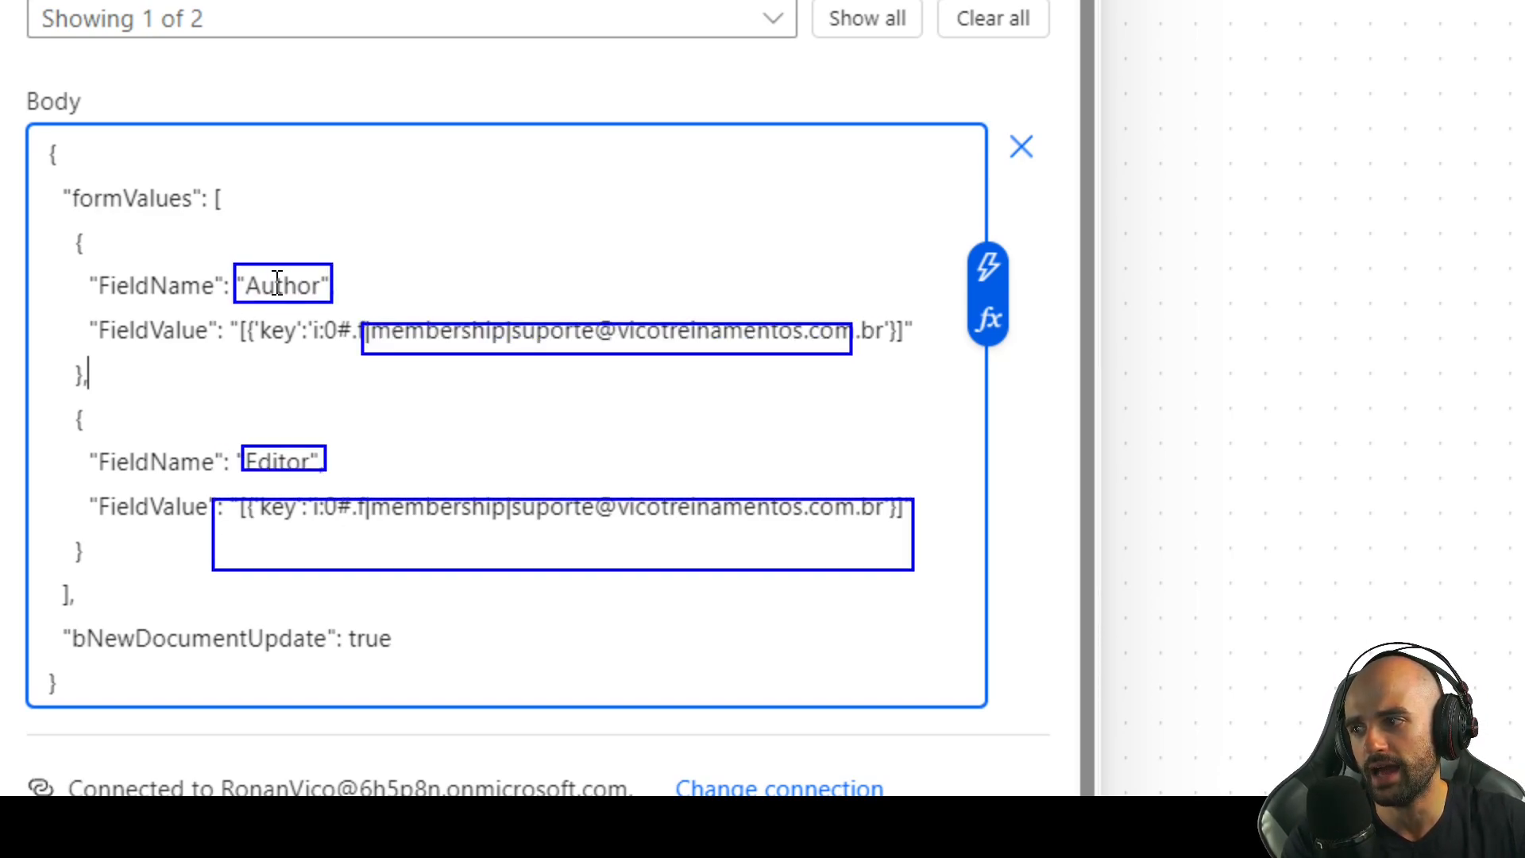
key("Escape")
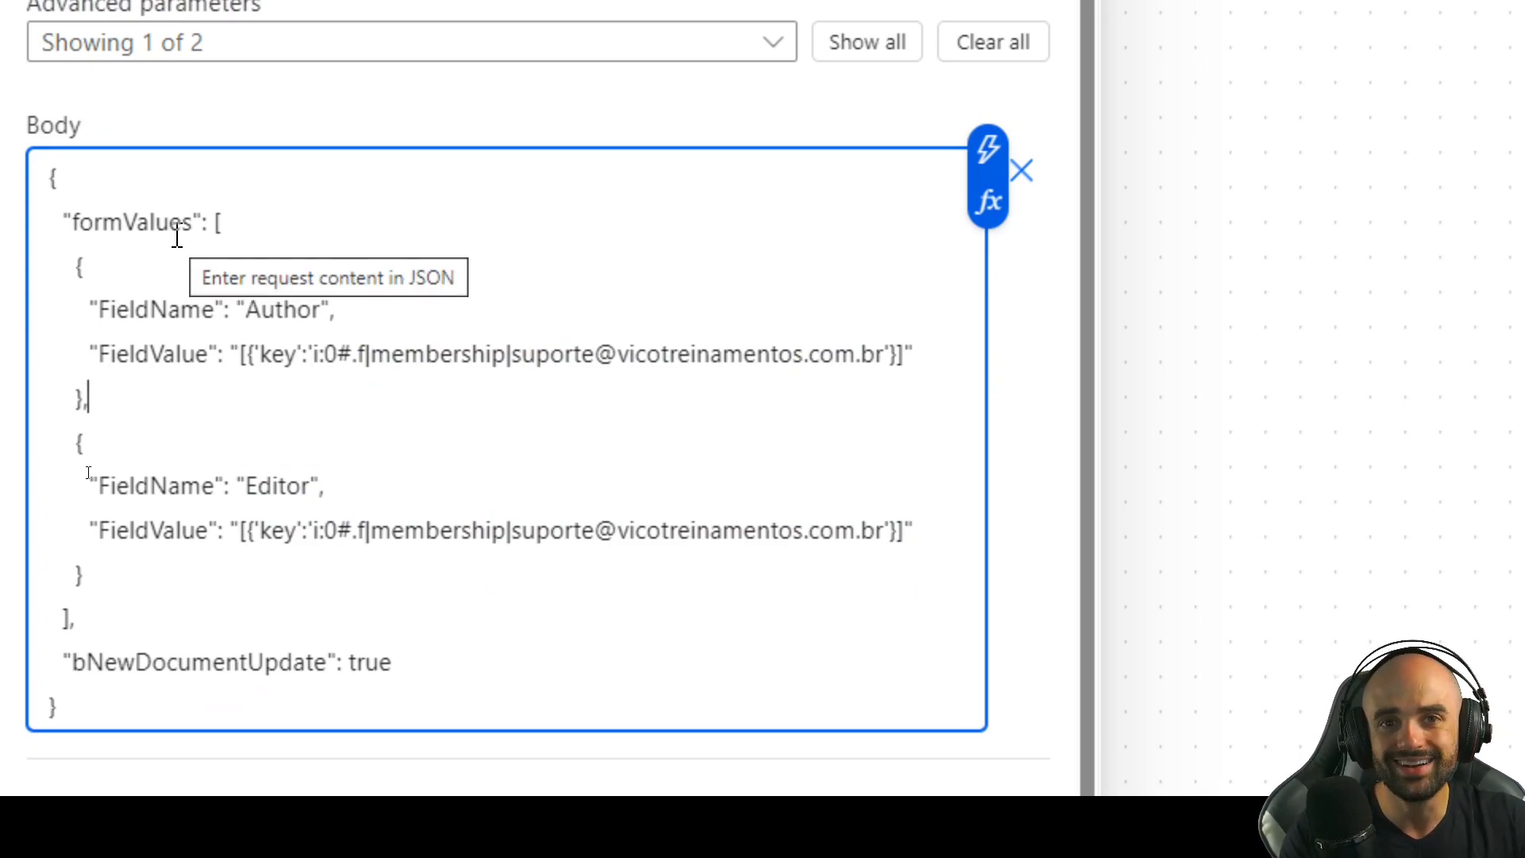
triple_click(274, 309)
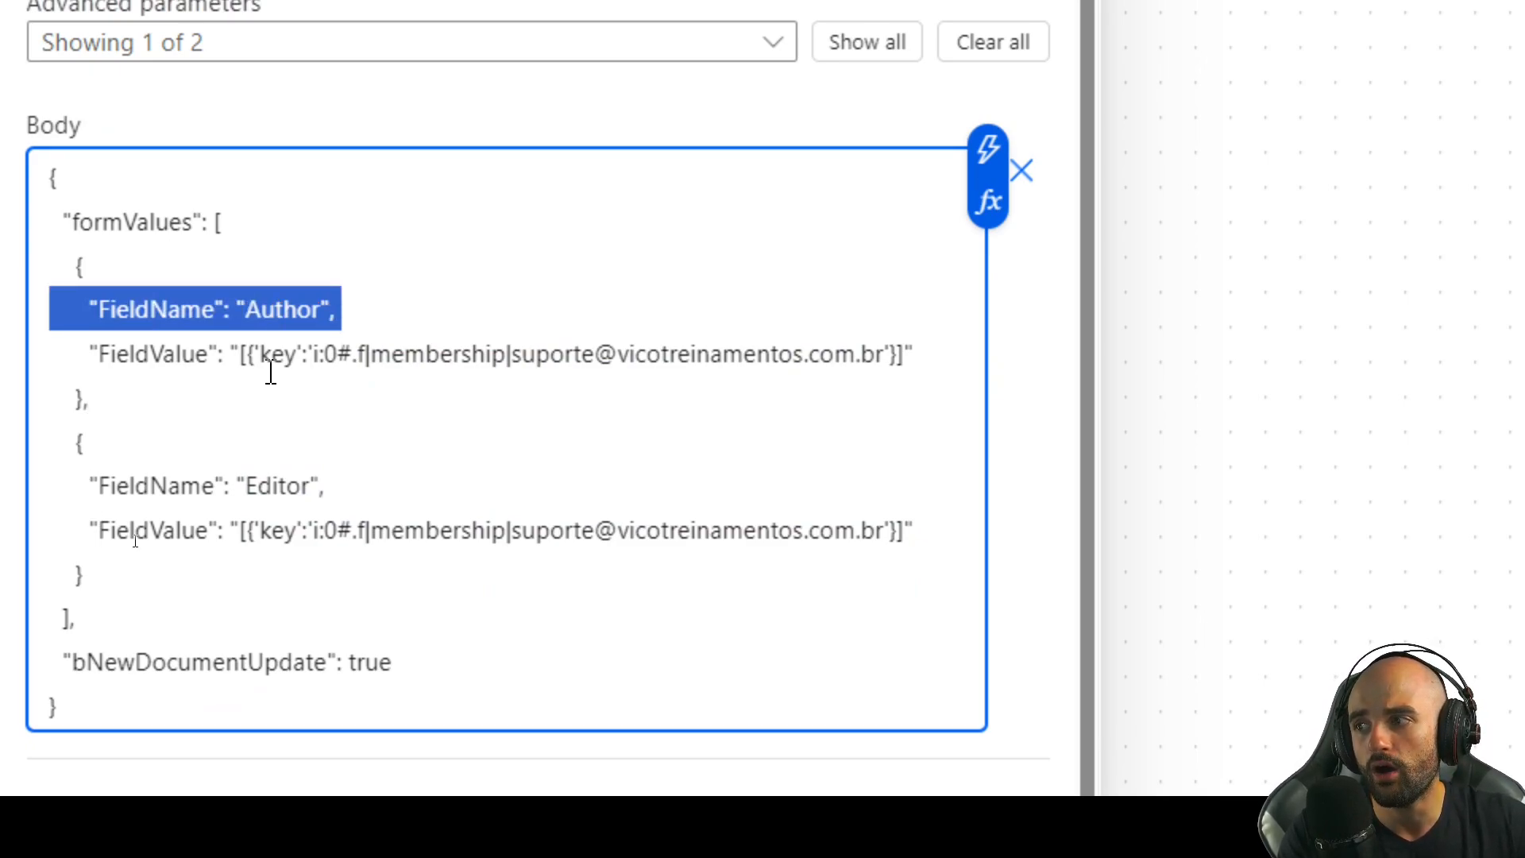
left_click(272, 354)
left_click_drag(245, 353, 911, 358)
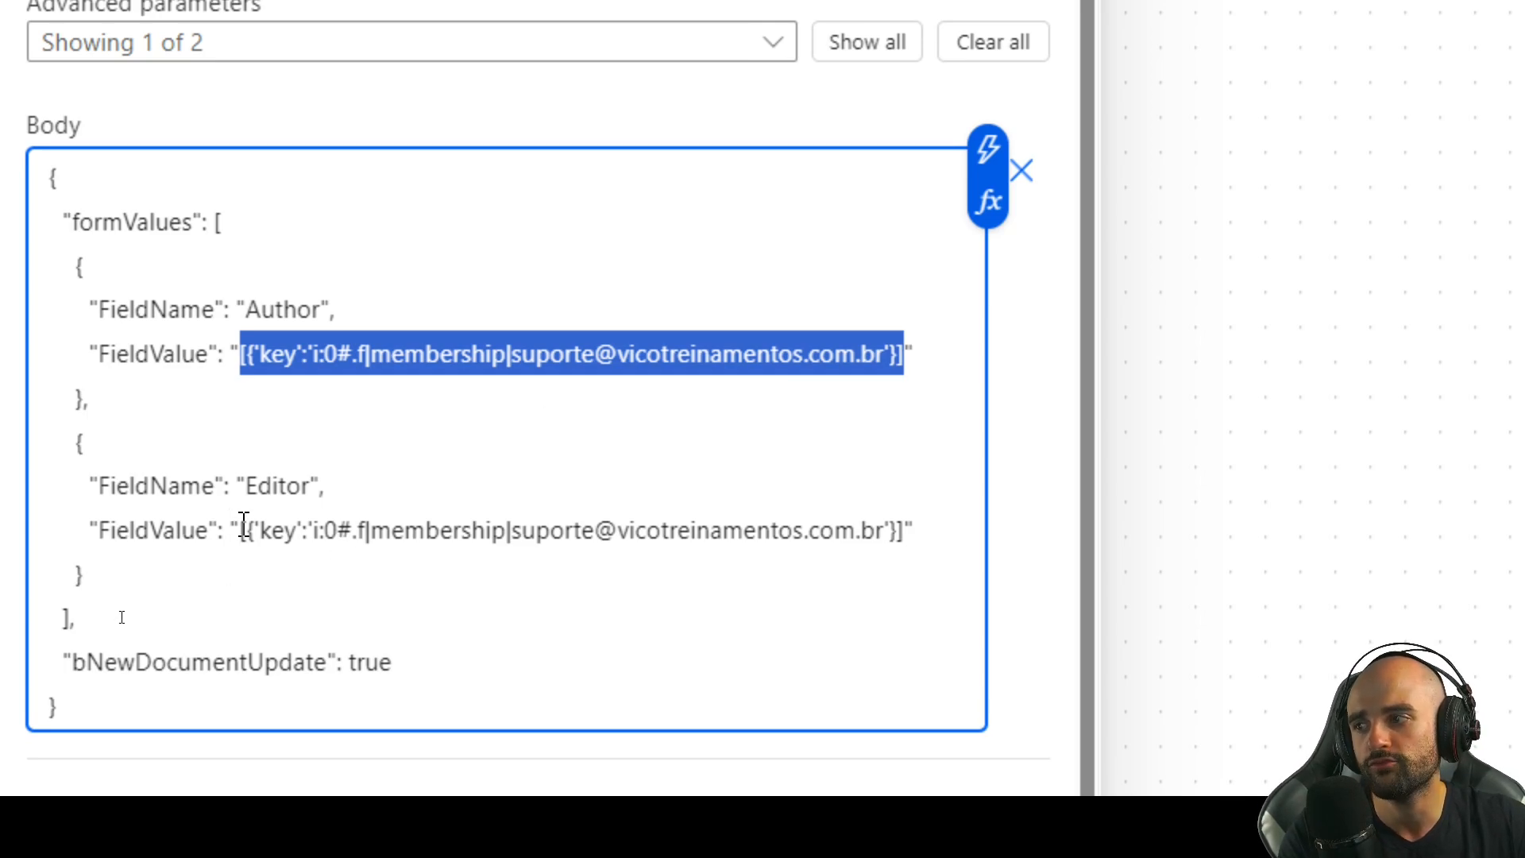
left_click_drag(242, 530, 905, 524)
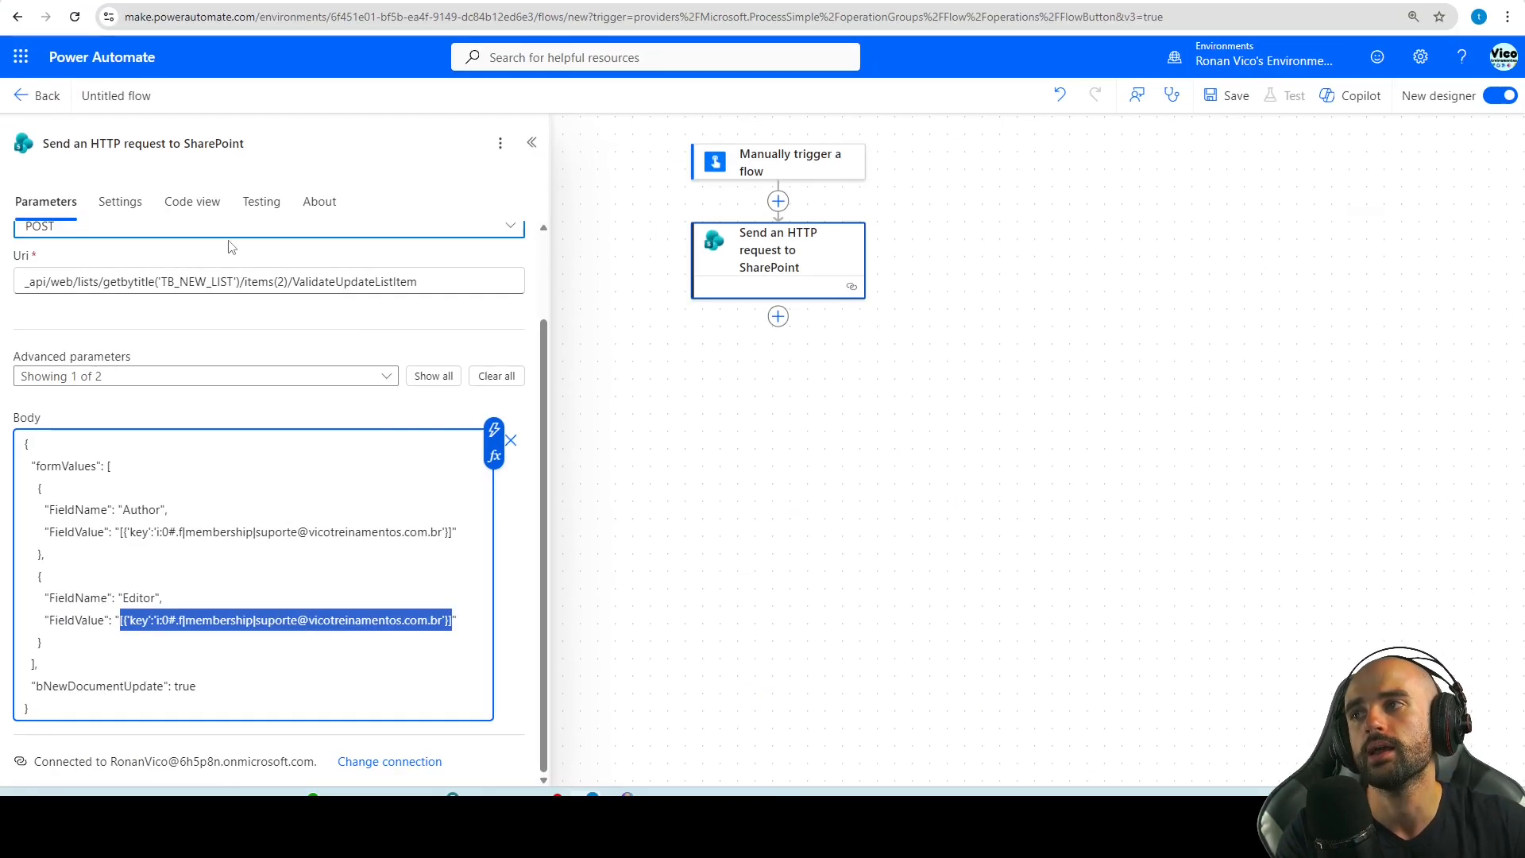
In the browser page showing the items(2) response, cut the address back to the SUBSCRIBE_TO_MY_CHANNEL site and open the TB_NEW_LIST list.
left_click(654, 1)
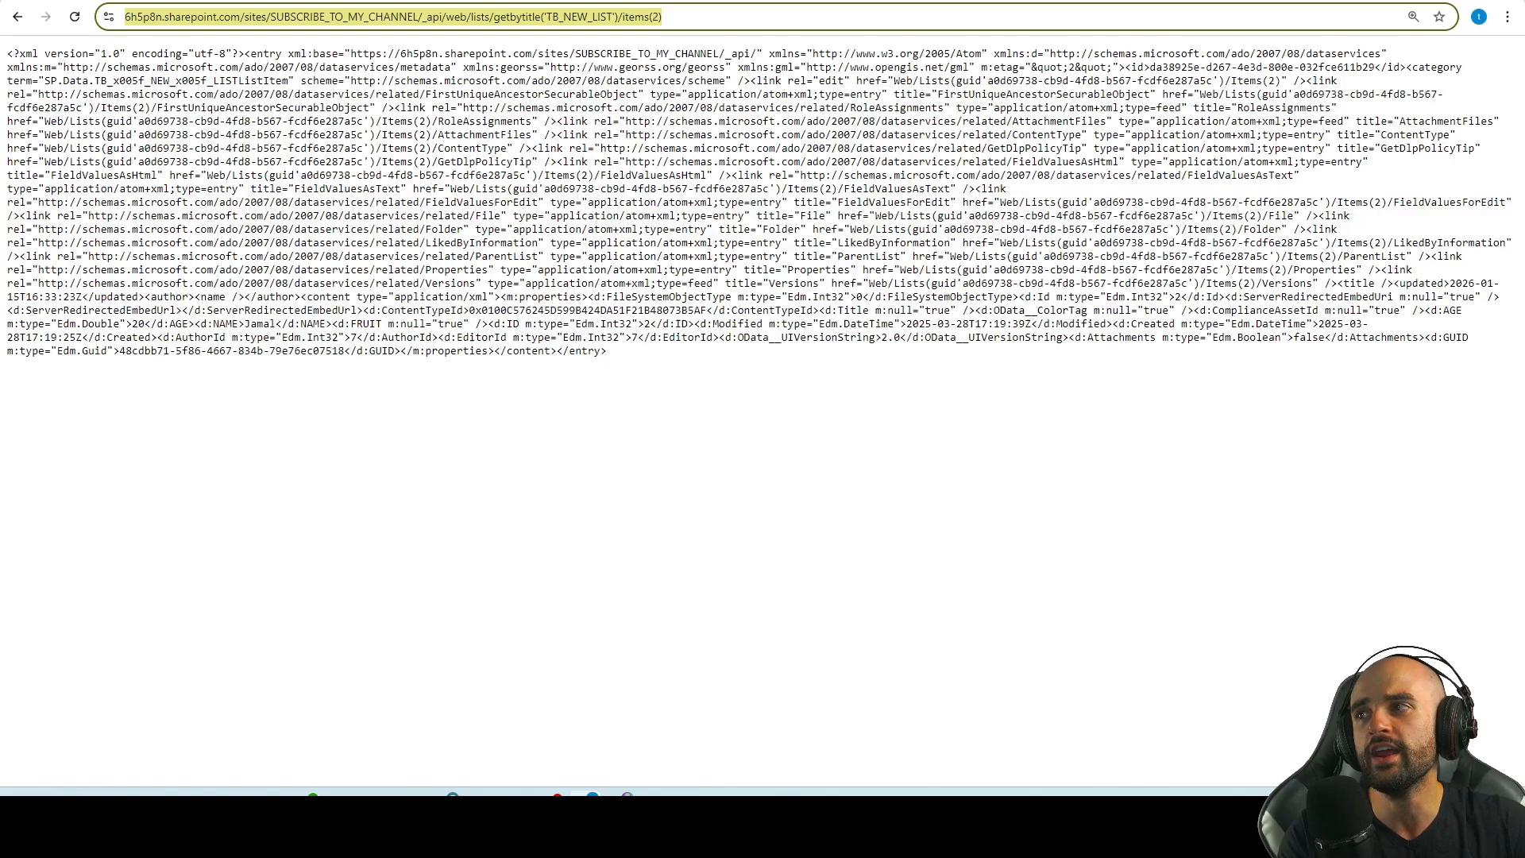
left_click(654, 1)
left_click(476, 1)
left_click(290, 2)
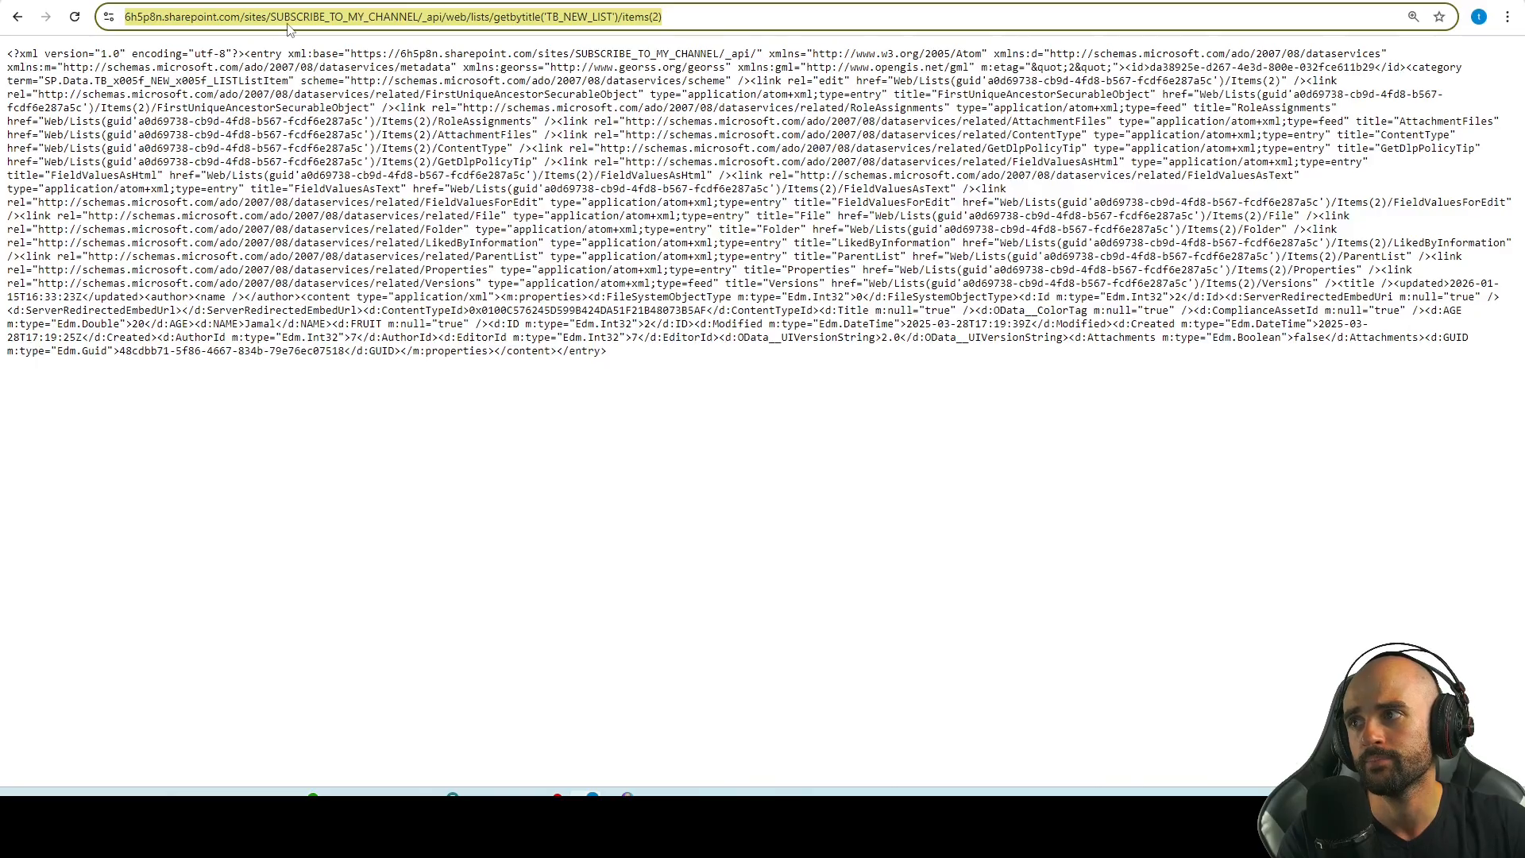
left_click(408, 22)
left_click_drag(458, 17, 1133, 13)
key("BackSpace")
key("Return")
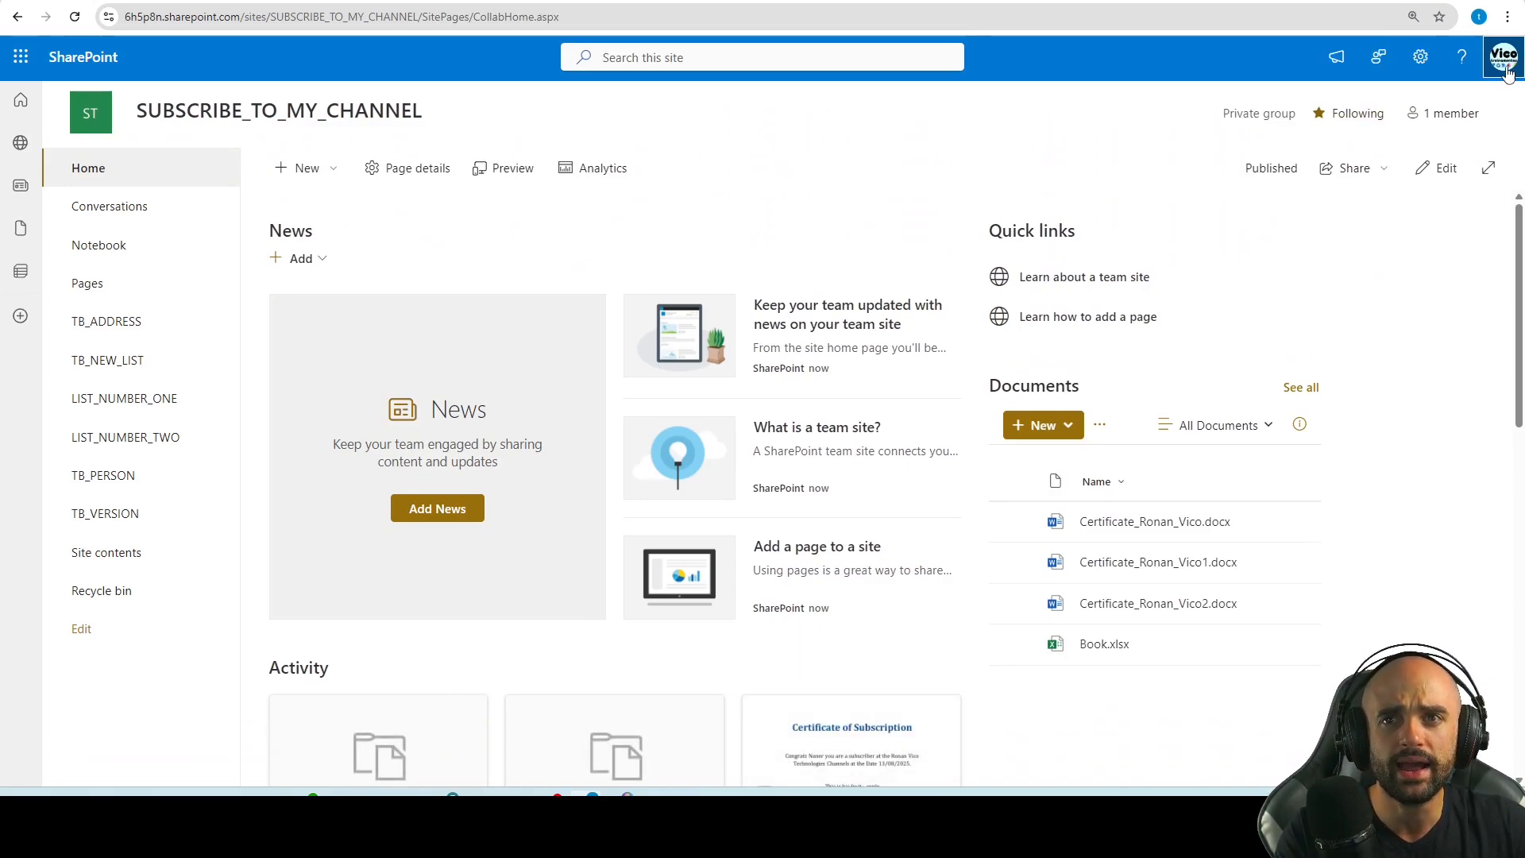
left_click(159, 361)
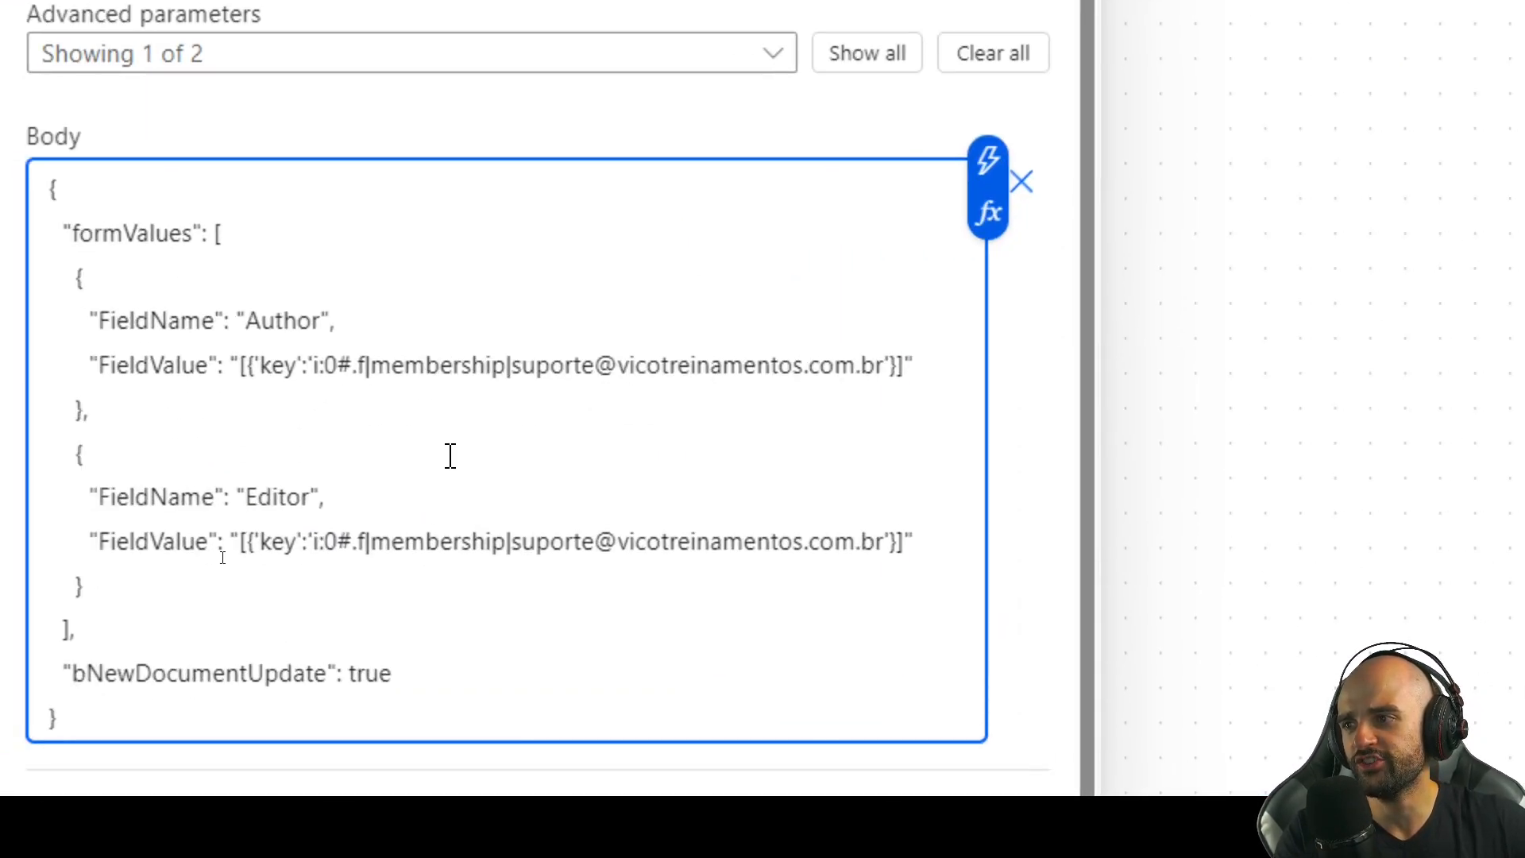
In the request Body, replace the account e-mail after membership| in both the Author and Editor FieldValue entries with the copied user's e-mail.
left_click_drag(510, 366, 633, 366)
left_click(635, 366)
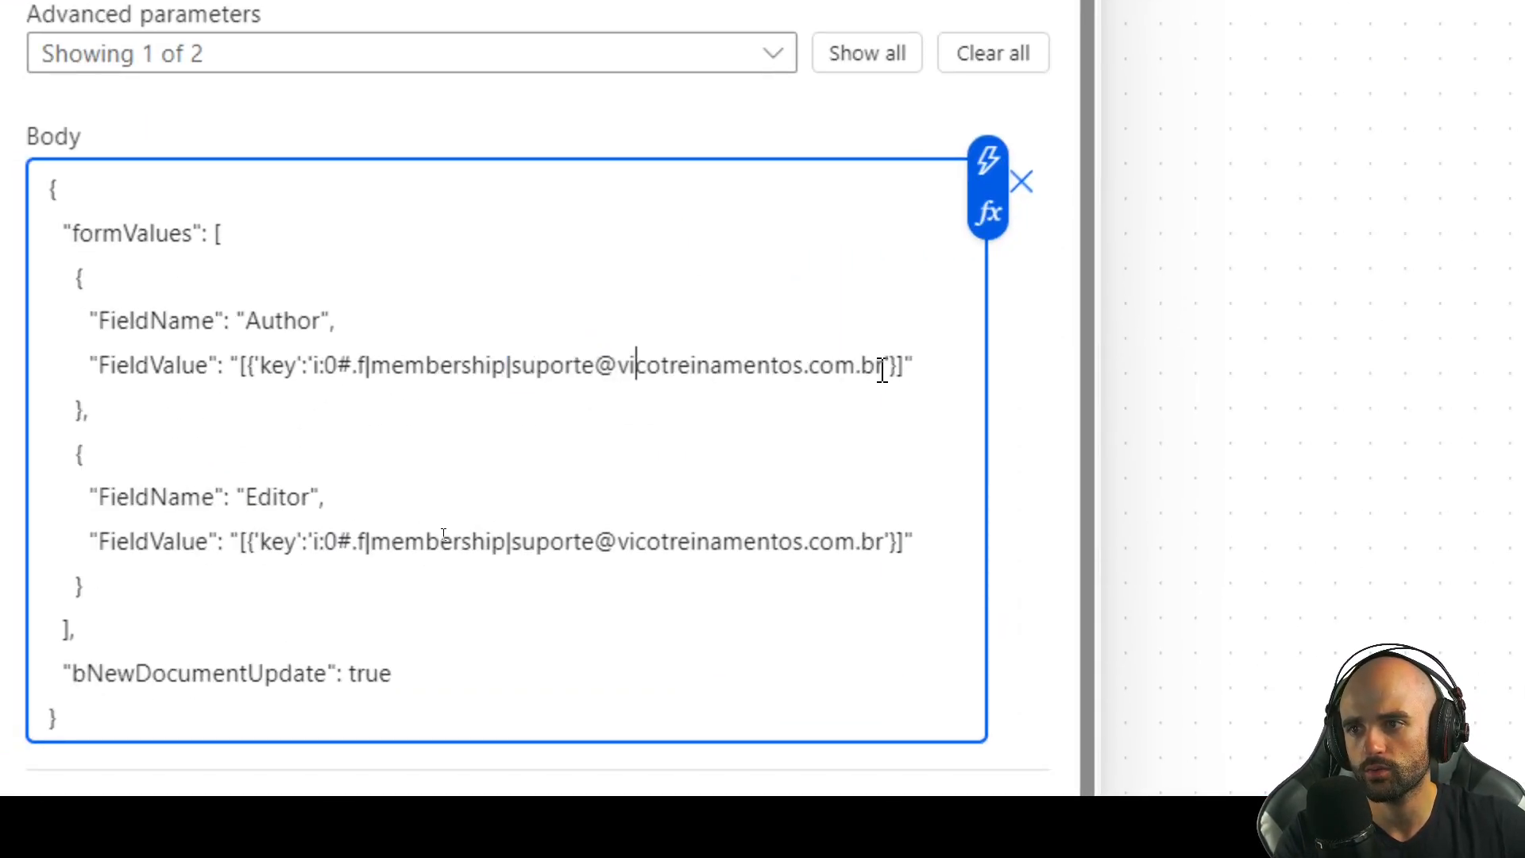
left_click_drag(884, 365, 511, 367)
key("ctrl+v")
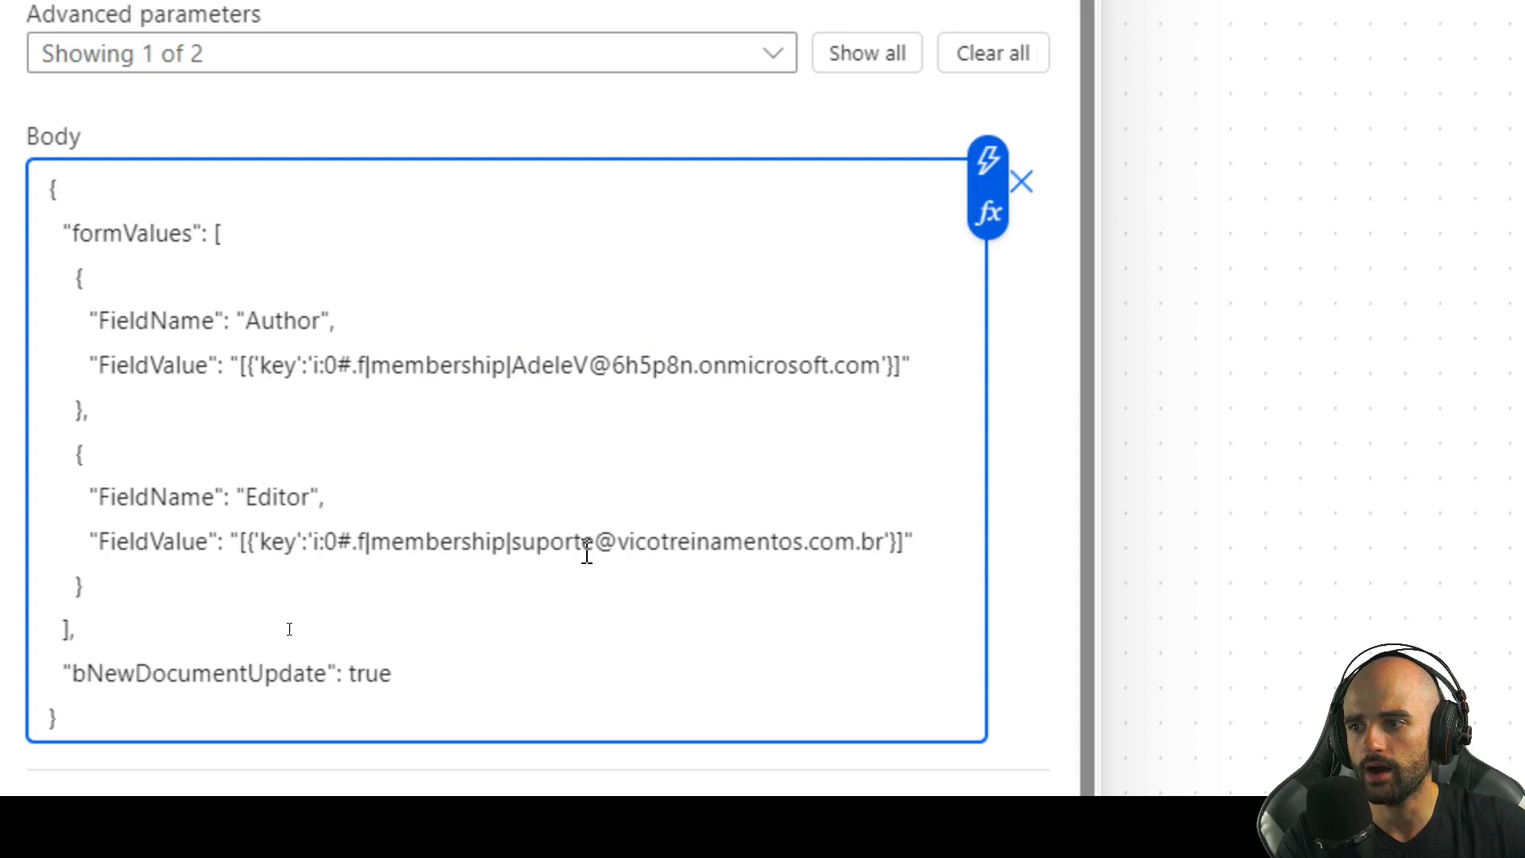
left_click_drag(512, 542, 884, 542)
key("ctrl+v")
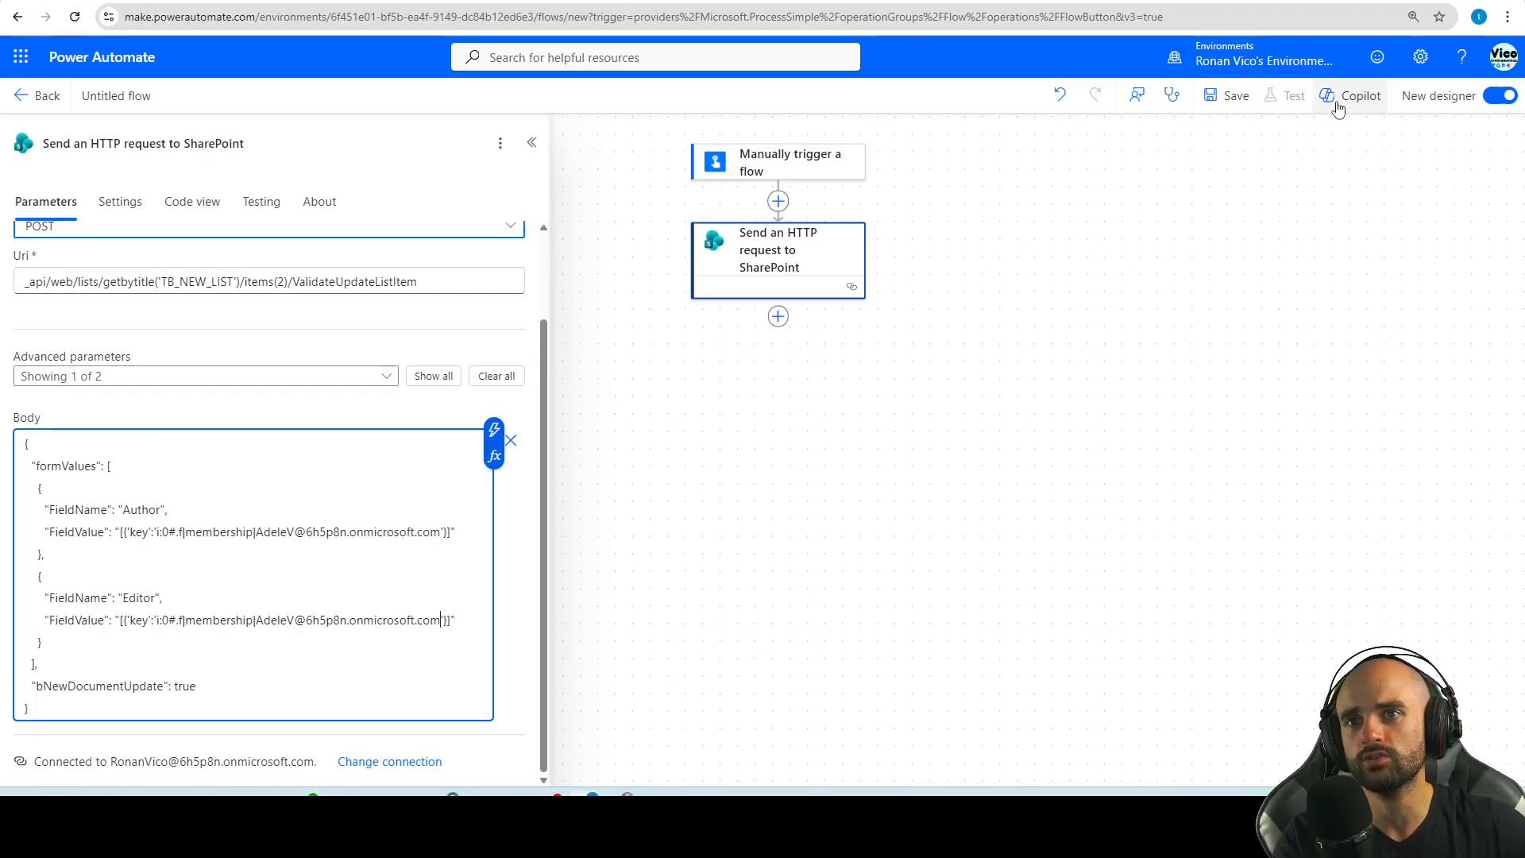
Save the flow and run it as a manual test.
left_click(1227, 96)
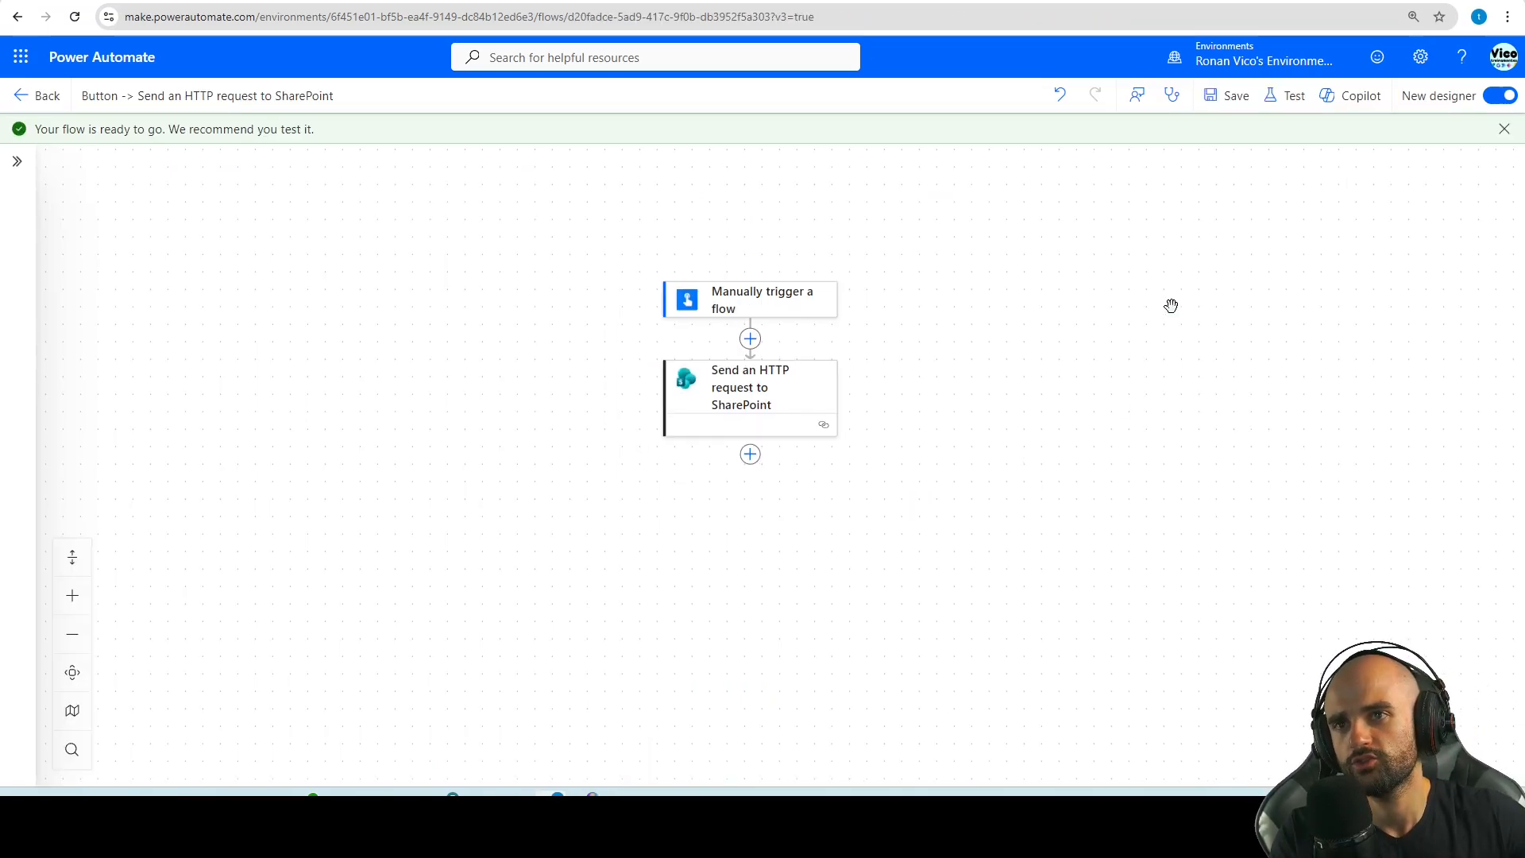
left_click(1287, 97)
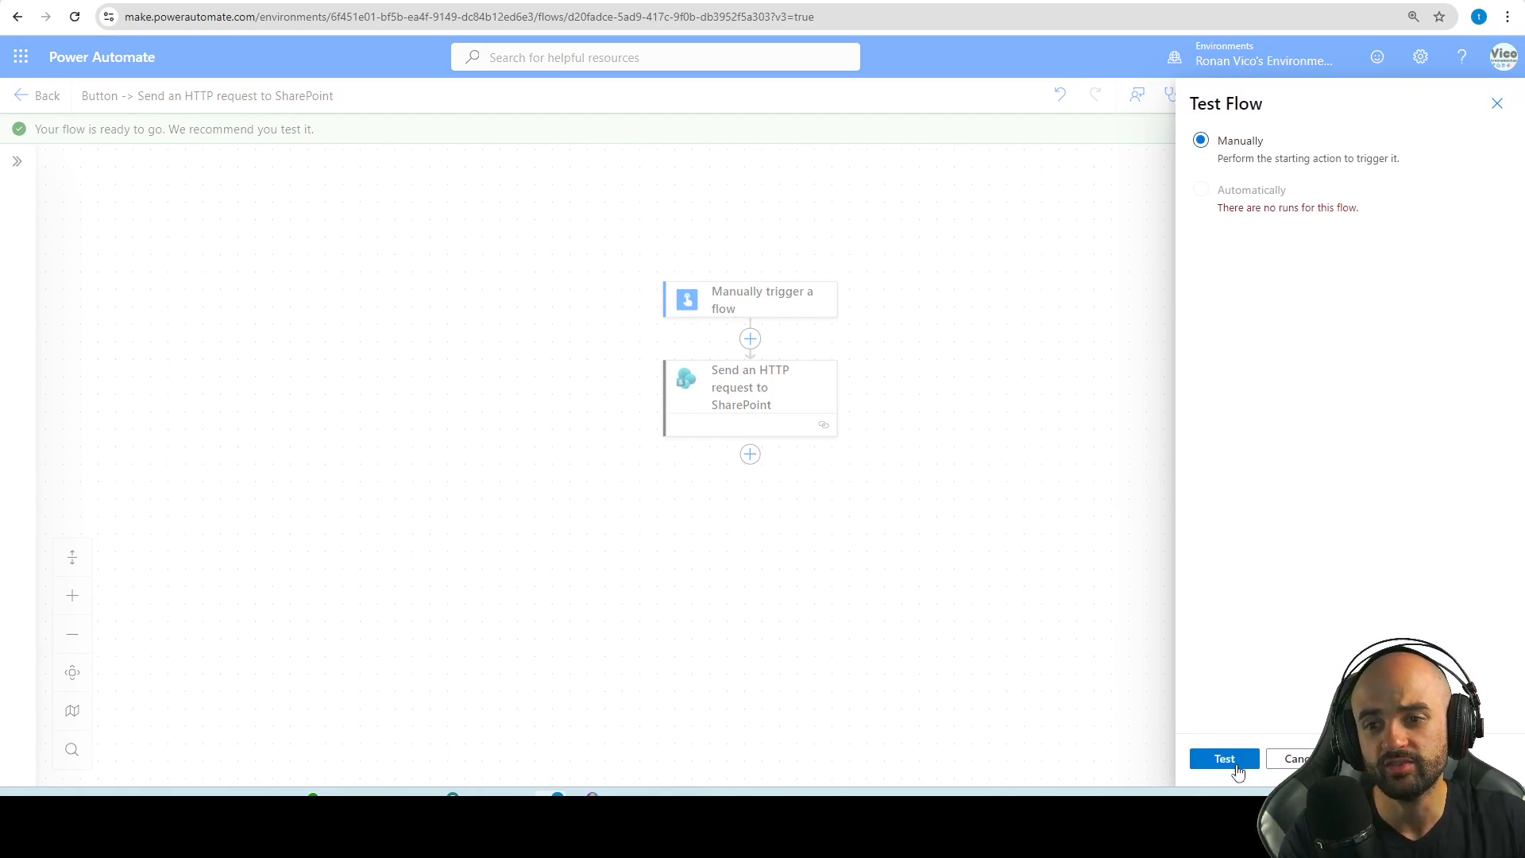
left_click(1224, 759)
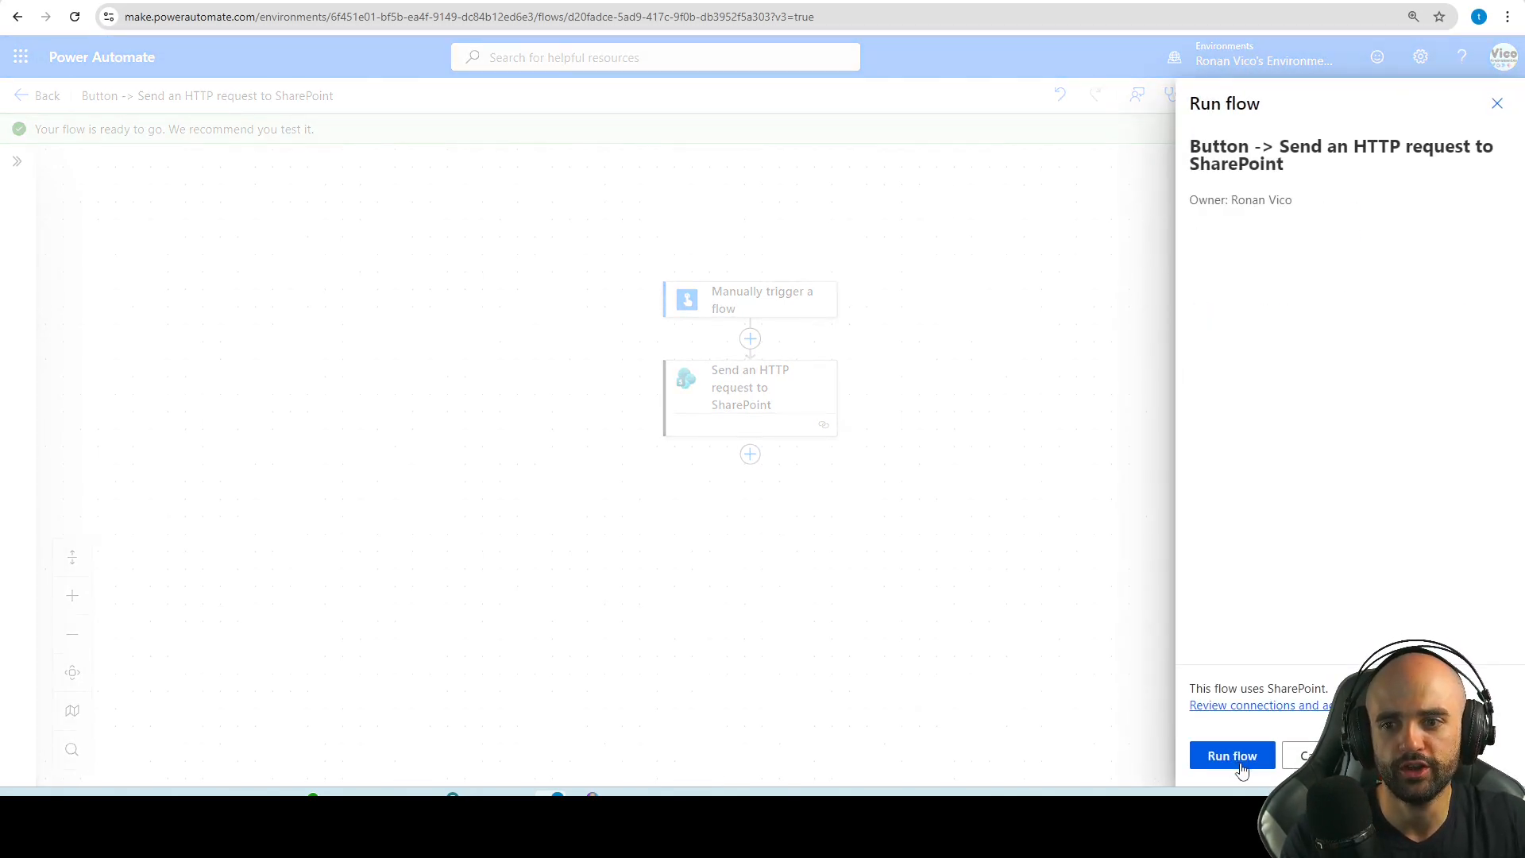
left_click(1235, 765)
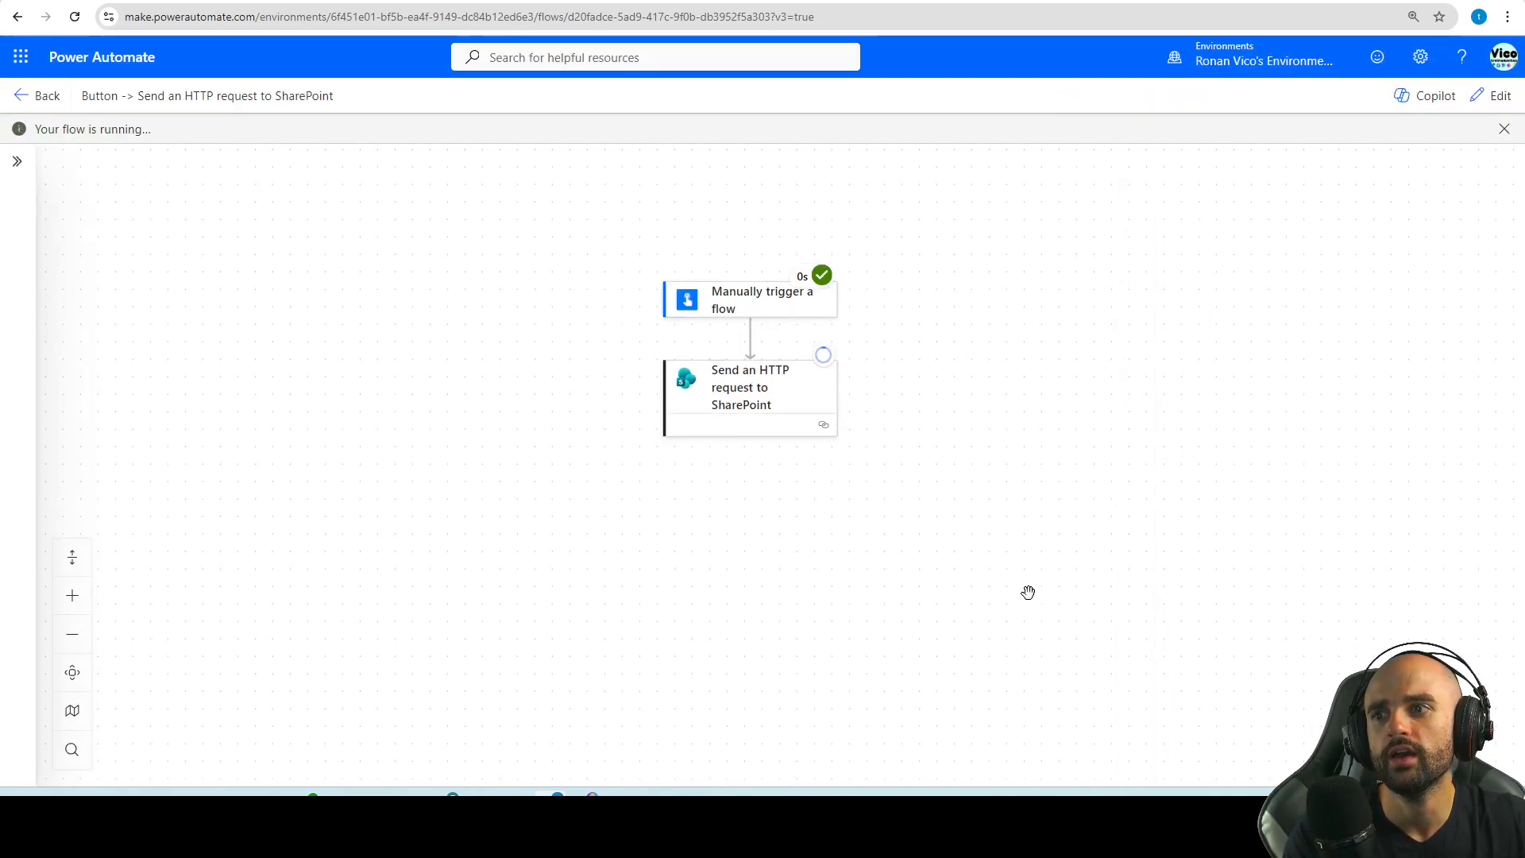
left_click_drag(1028, 588, 973, 536)
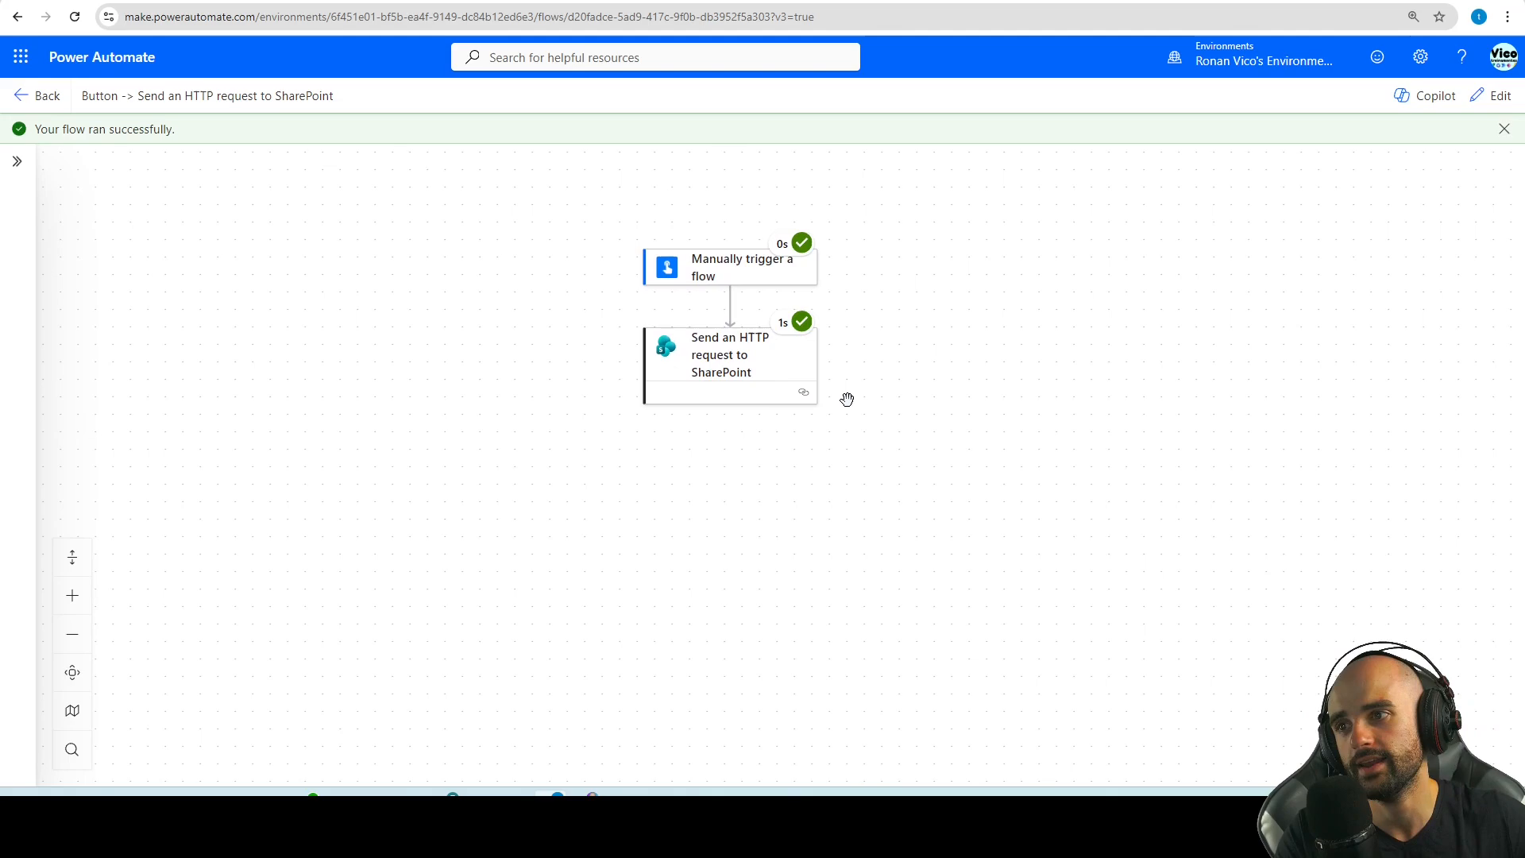
left_click_drag(847, 399, 745, 391)
Switch to the TB_NEW_LIST list in SharePoint and reload it to check the Created By and Modified By values of item 2.
left_click(381, 2)
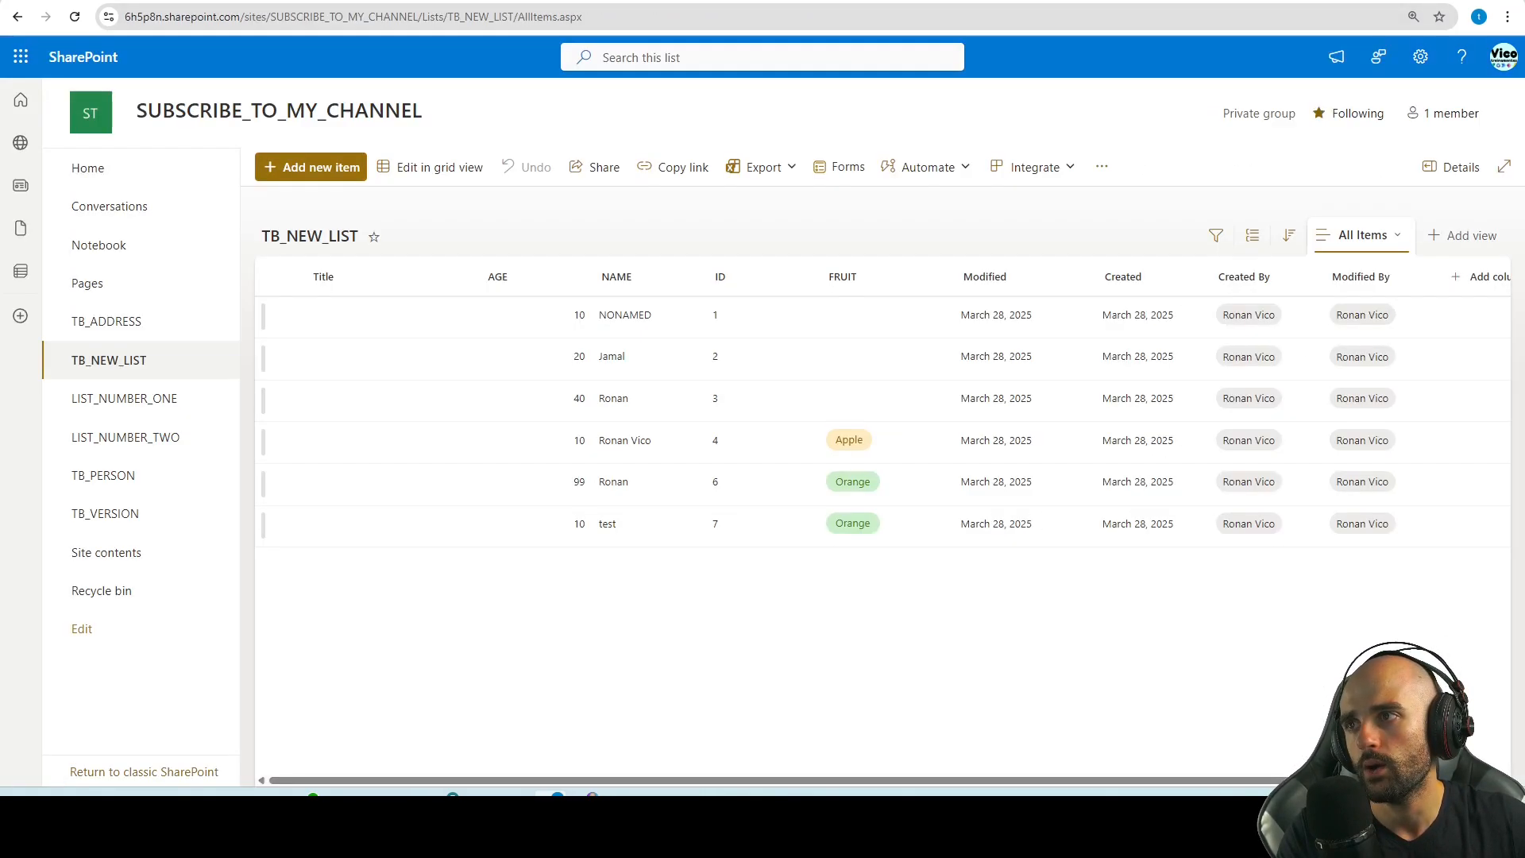
scroll(1051, 760, "right", 1)
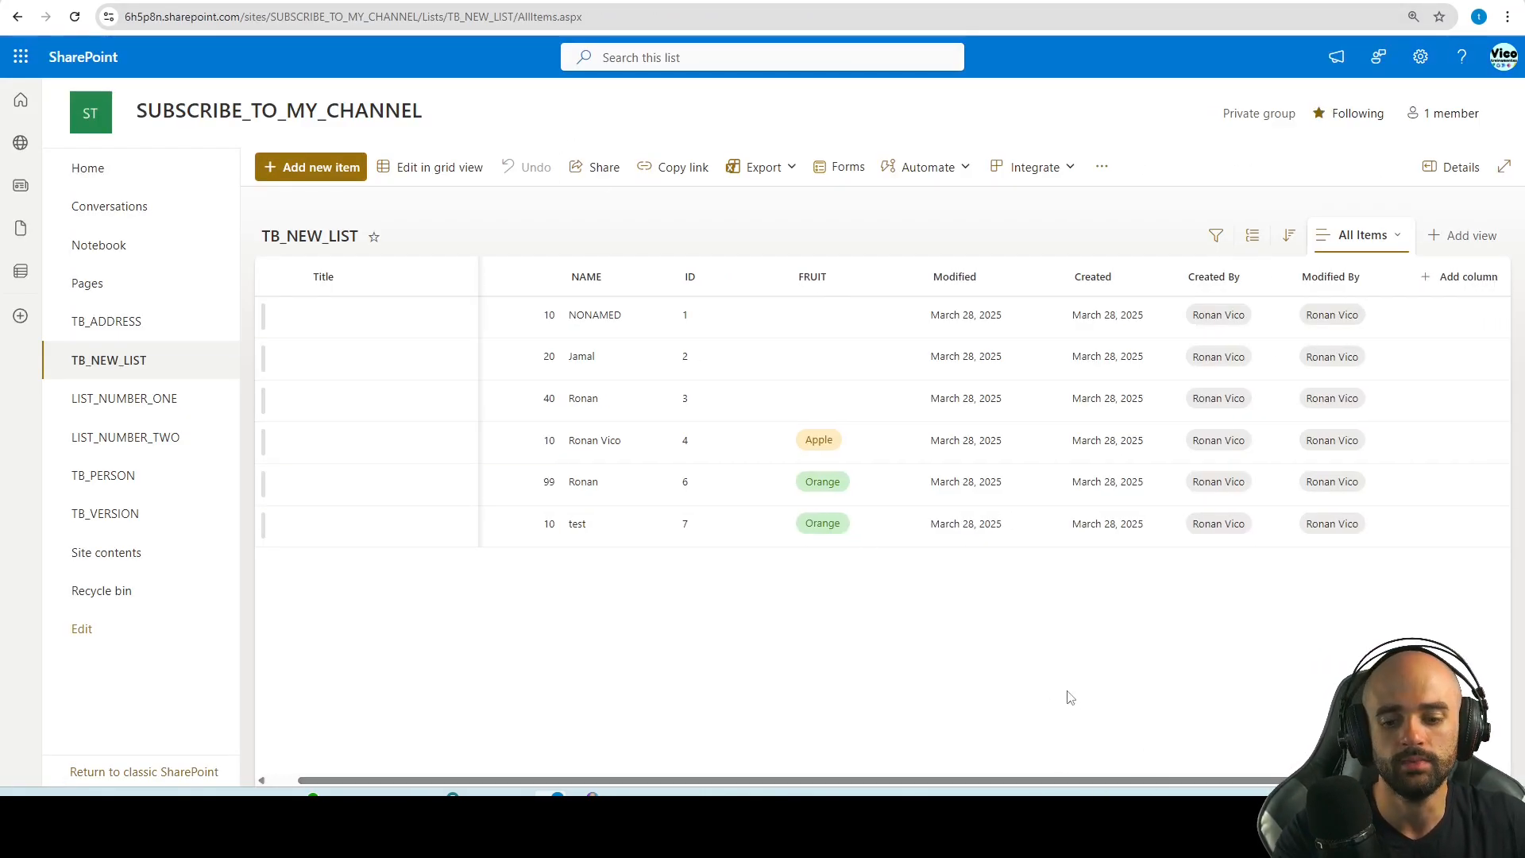
key("F5")
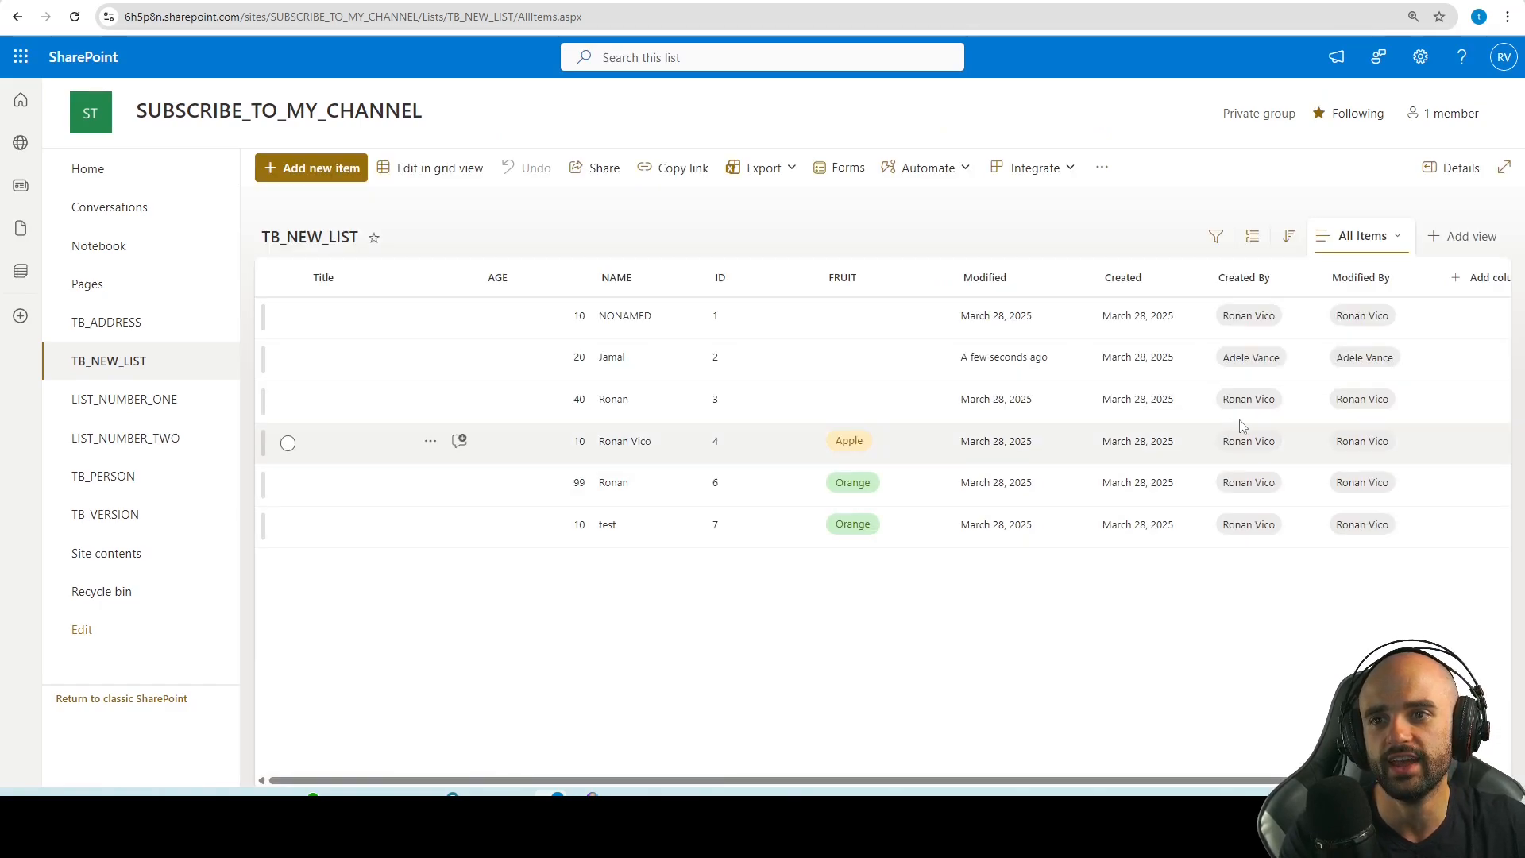